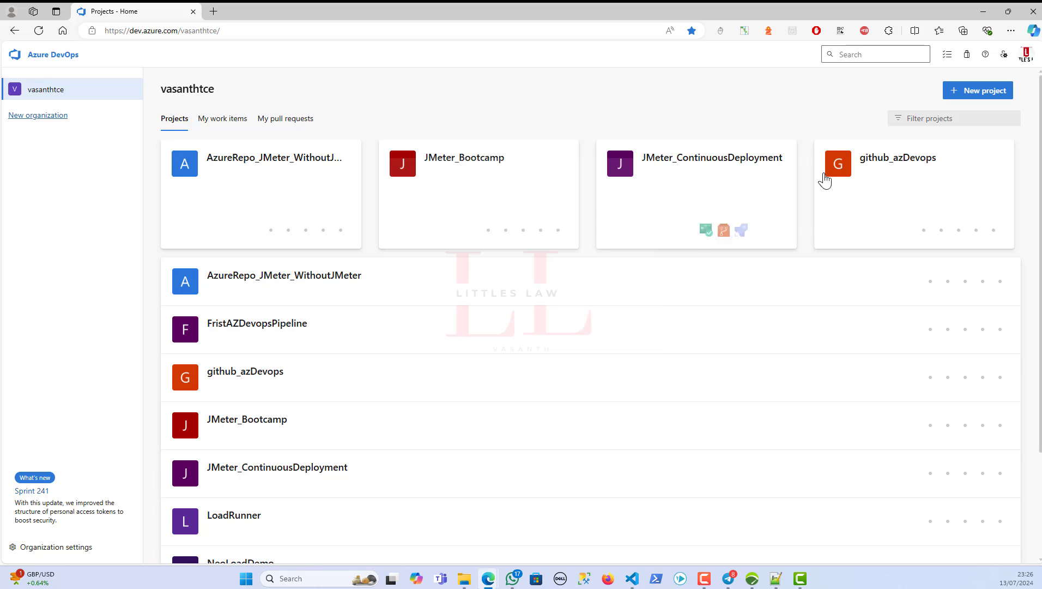
- Create the private Azure DevOps project Neoload_Integration with Git version control and the Basic process
{"action": "left_click", "coordinate": [984, 94]}
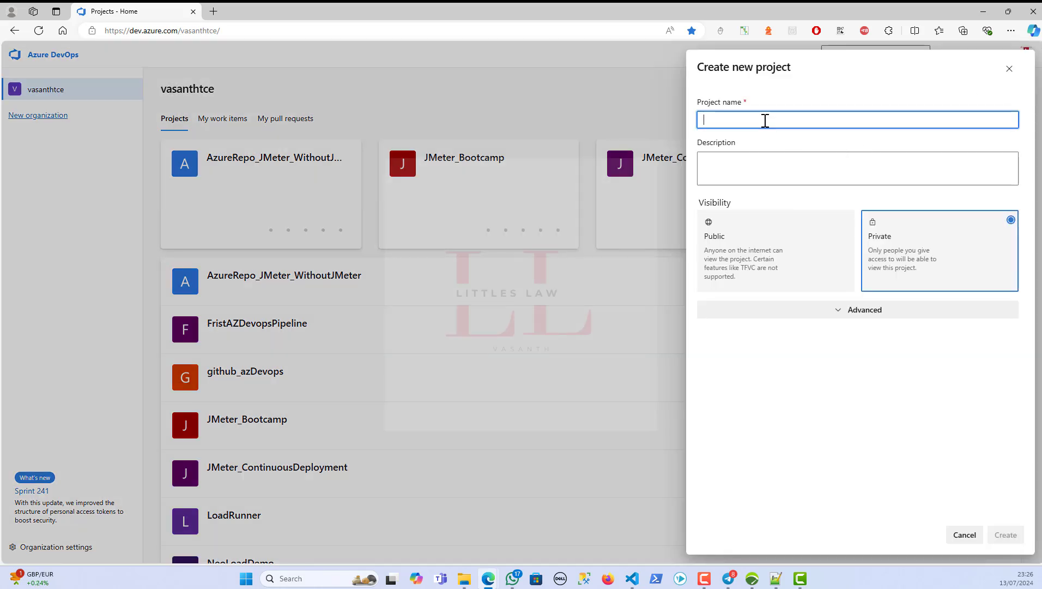
{"action": "type", "text": "Neoload"}
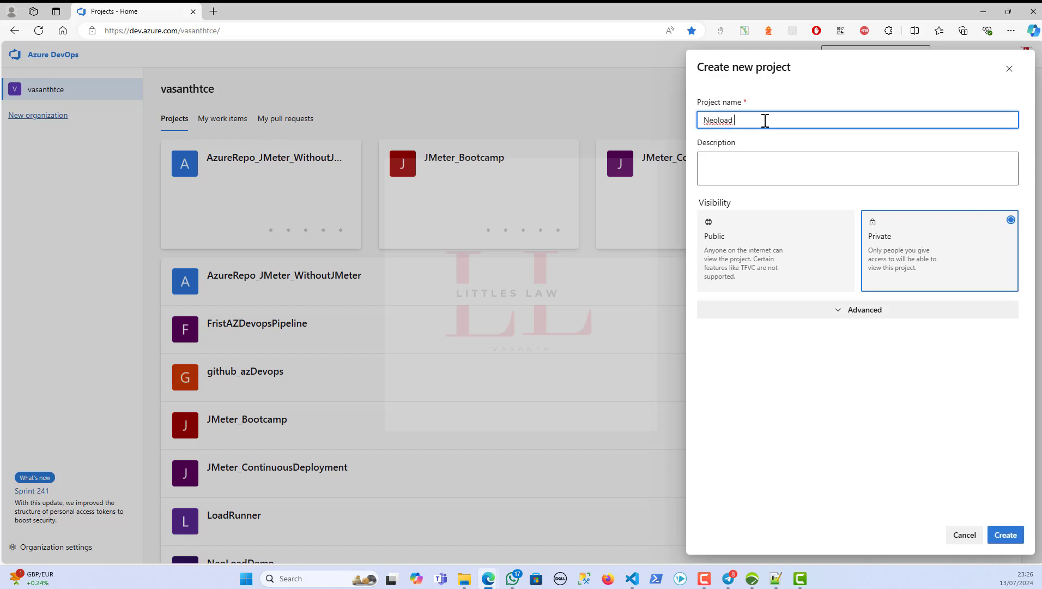
{"action": "type", "text": "_Integration"}
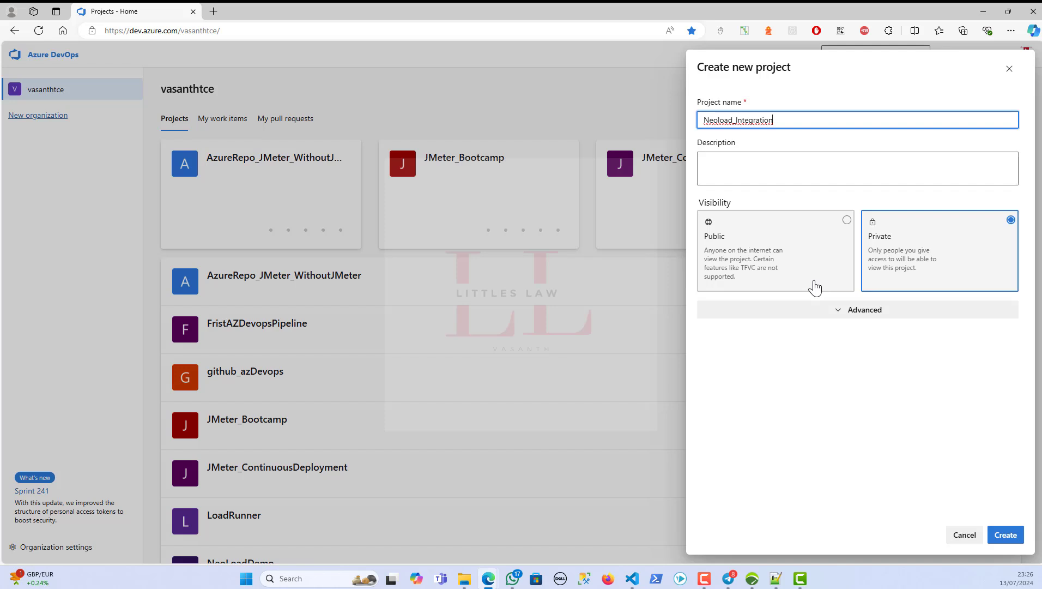
{"action": "left_click", "coordinate": [872, 311]}
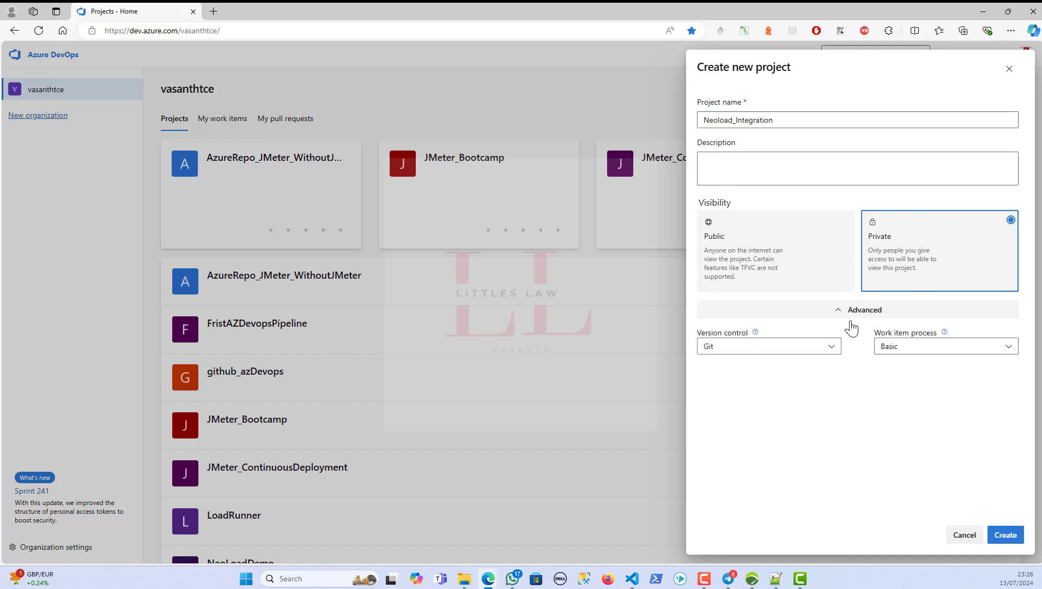
{"action": "left_click", "coordinate": [1005, 535]}
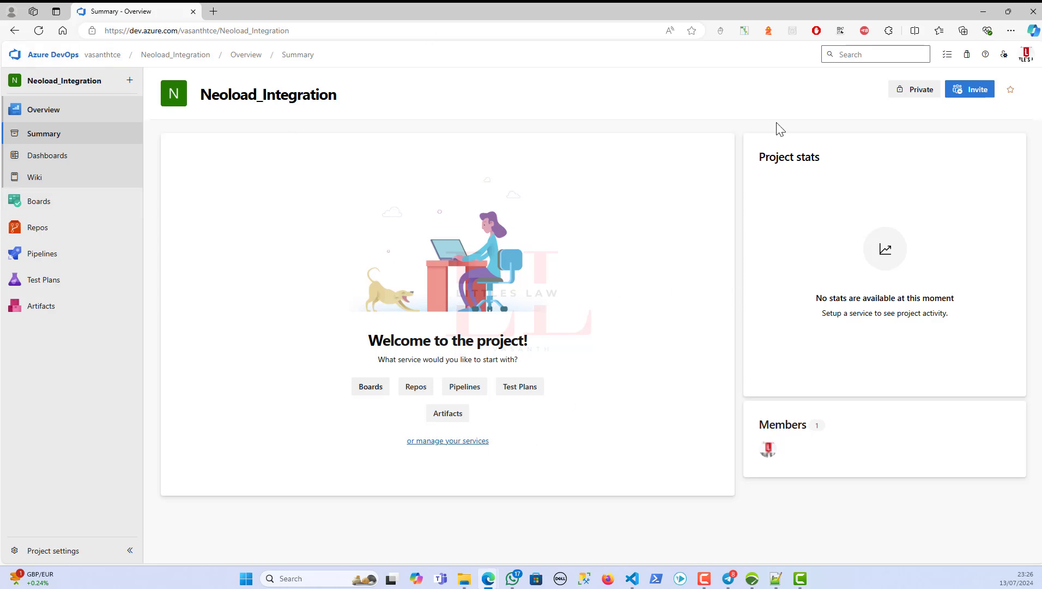
{"action": "mouse_move", "coordinate": [44, 234]}
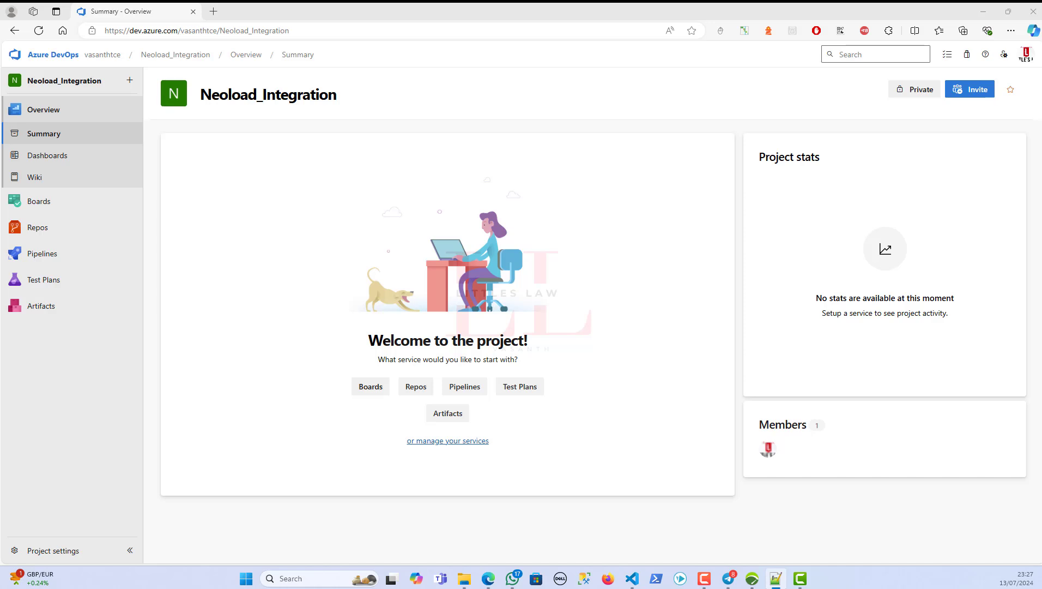
- In Notepad++, write a Pre-reqs list: 1. Neoload, 2. Azure Devops
{"action": "double_click", "coordinate": [519, 117]}
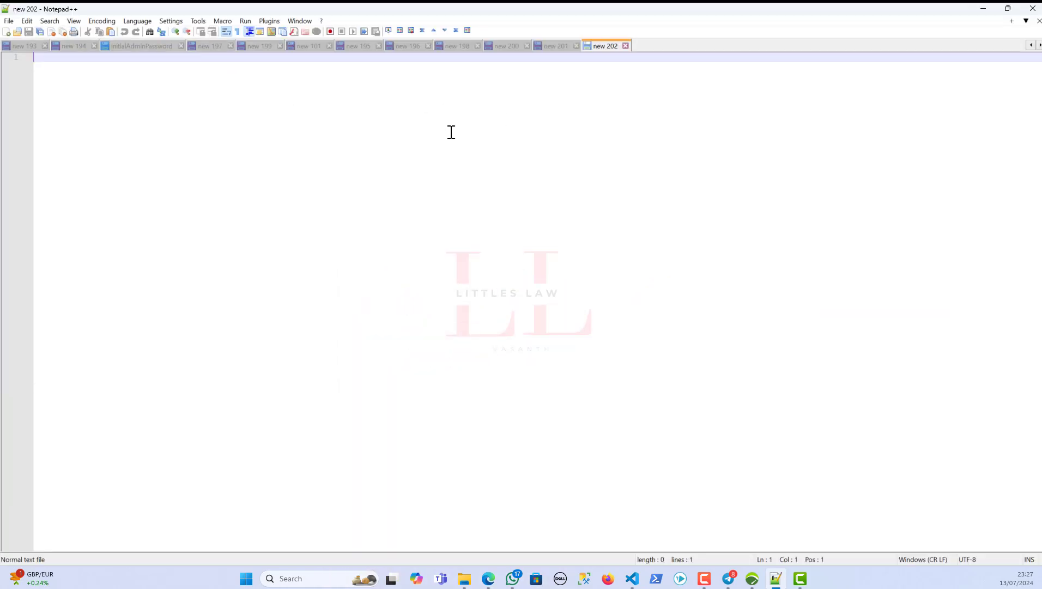
{"action": "type", "text": "Pre-"}
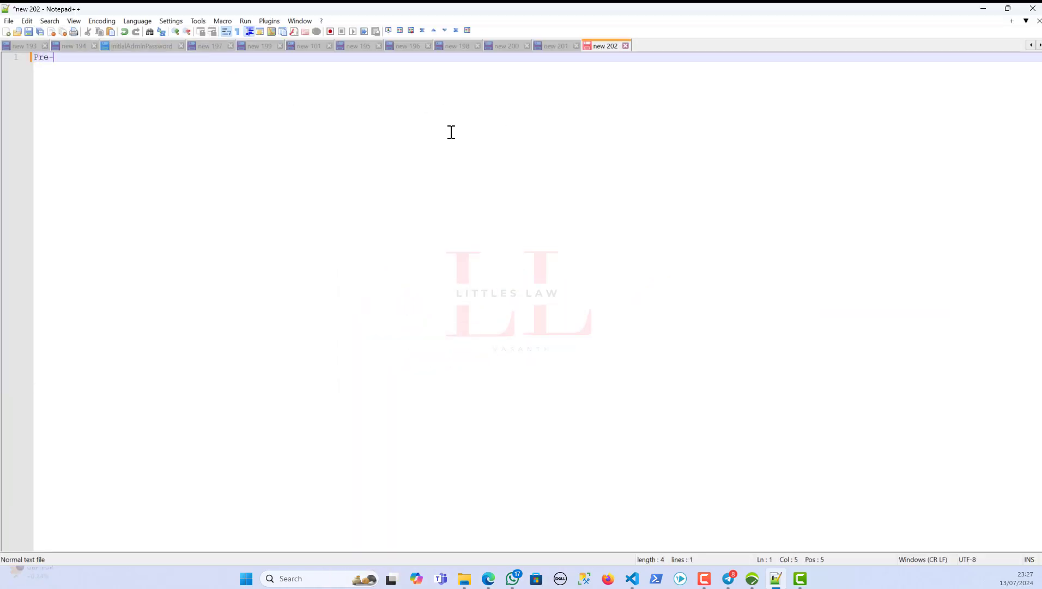
{"action": "type", "text": "reqs"}
{"action": "key", "text": "Return"}
{"action": "key", "text": "Return"}
{"action": "type", "text": "1. "}
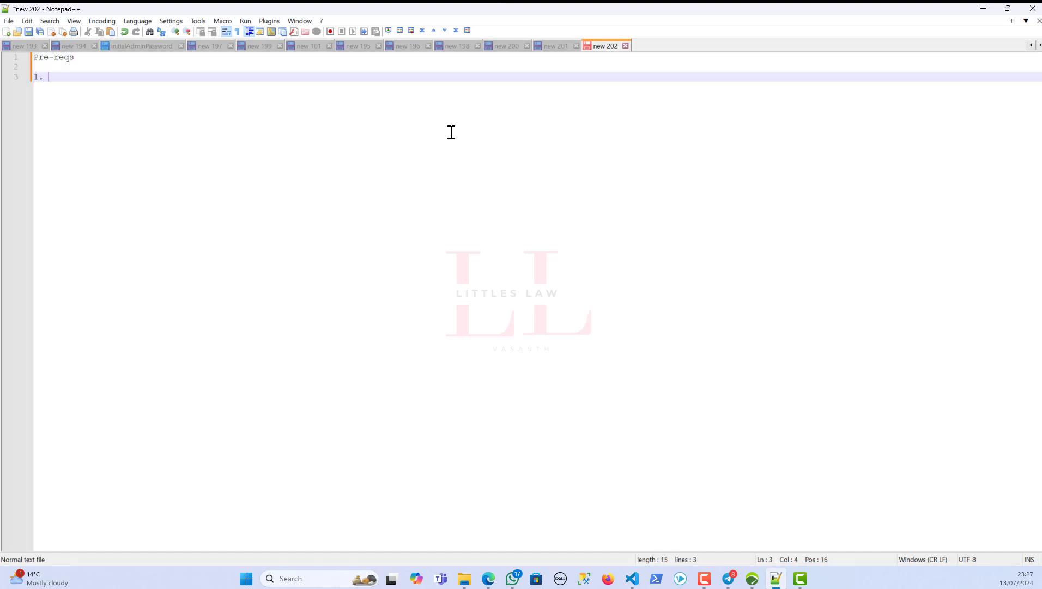
{"action": "type", "text": "Neoload"}
{"action": "key", "text": "Return"}
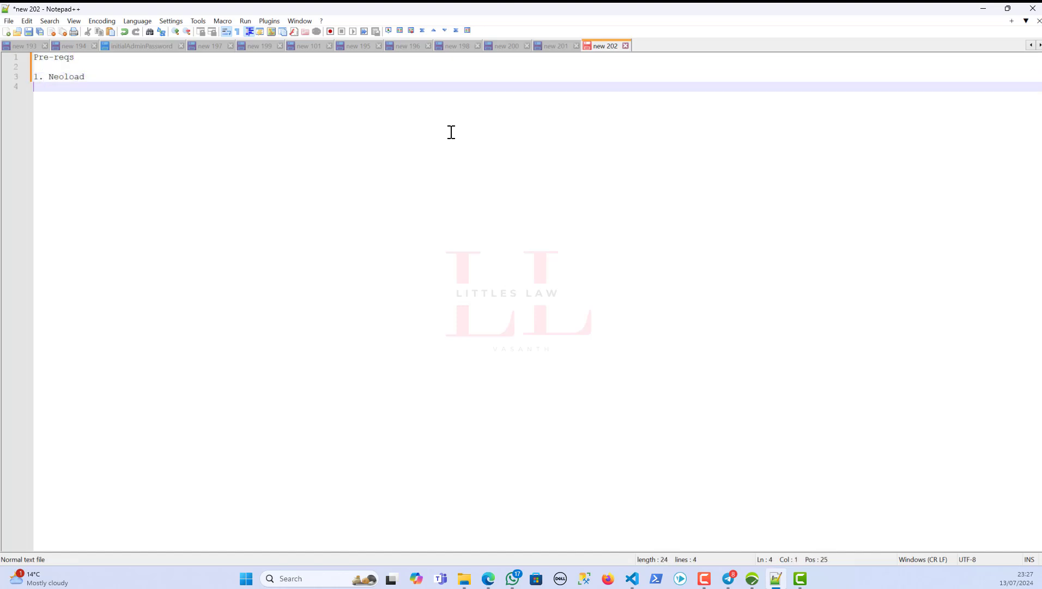
{"action": "type", "text": "2."}
{"action": "type", "text": "re Devops"}
- Add a Steps heading with '1. Create a project', then return to the browser
{"action": "key", "text": "Return"}
{"action": "key", "text": "Return"}
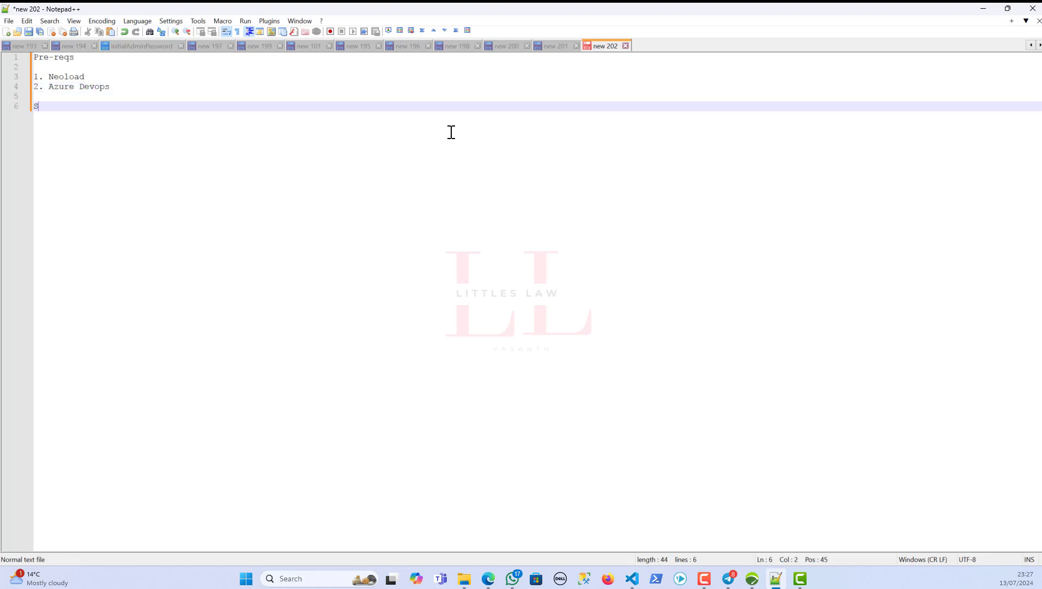
{"action": "type", "text": "Steps"}
{"action": "key", "text": "Return"}
{"action": "type", "text": "1. C"}
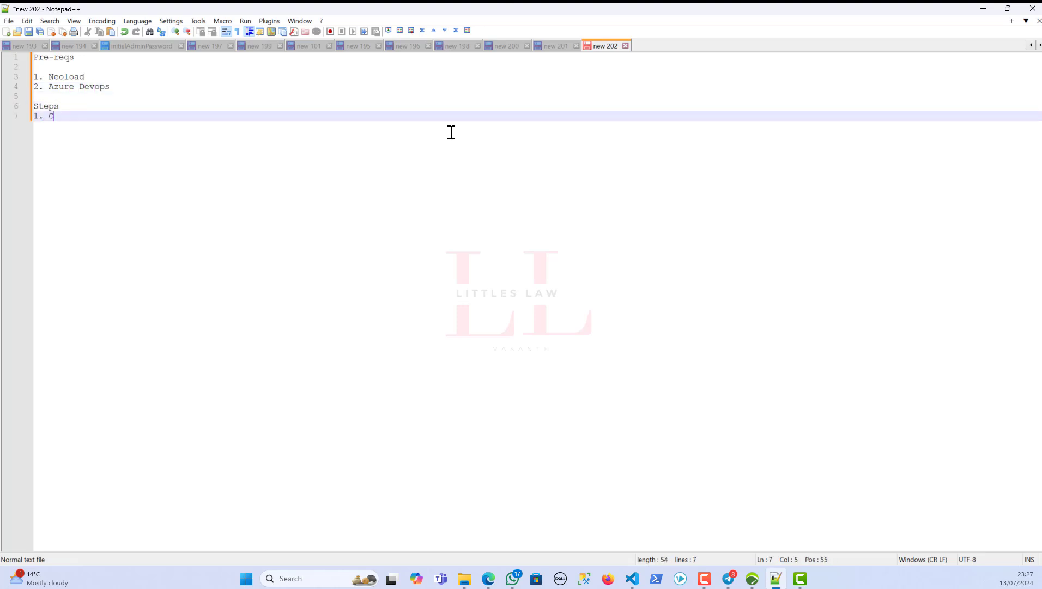
{"action": "type", "text": "reate a project"}
{"action": "key", "text": "Return"}
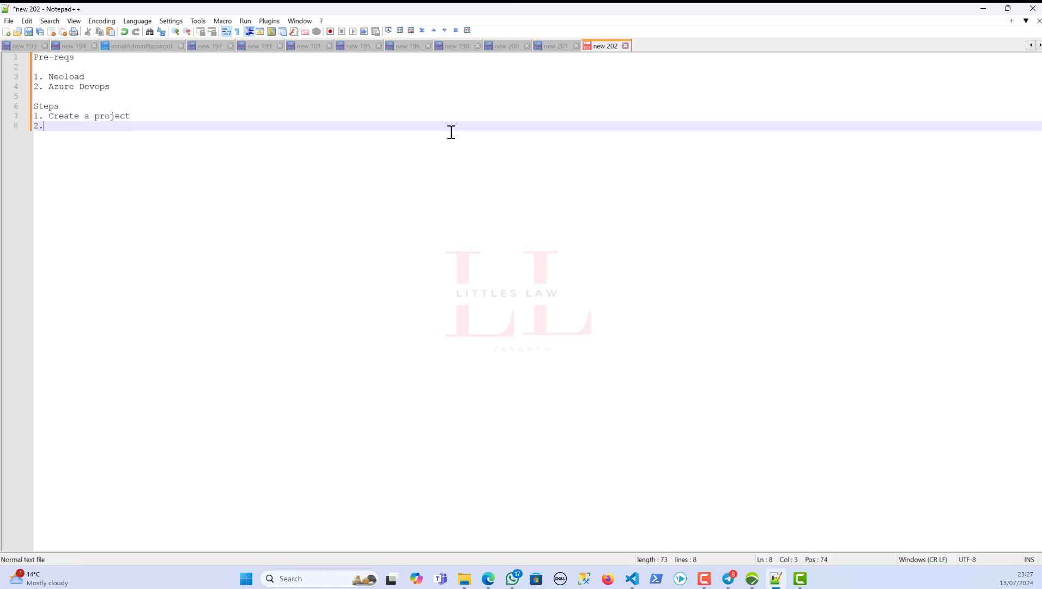
{"action": "key", "text": "alt+Tab"}
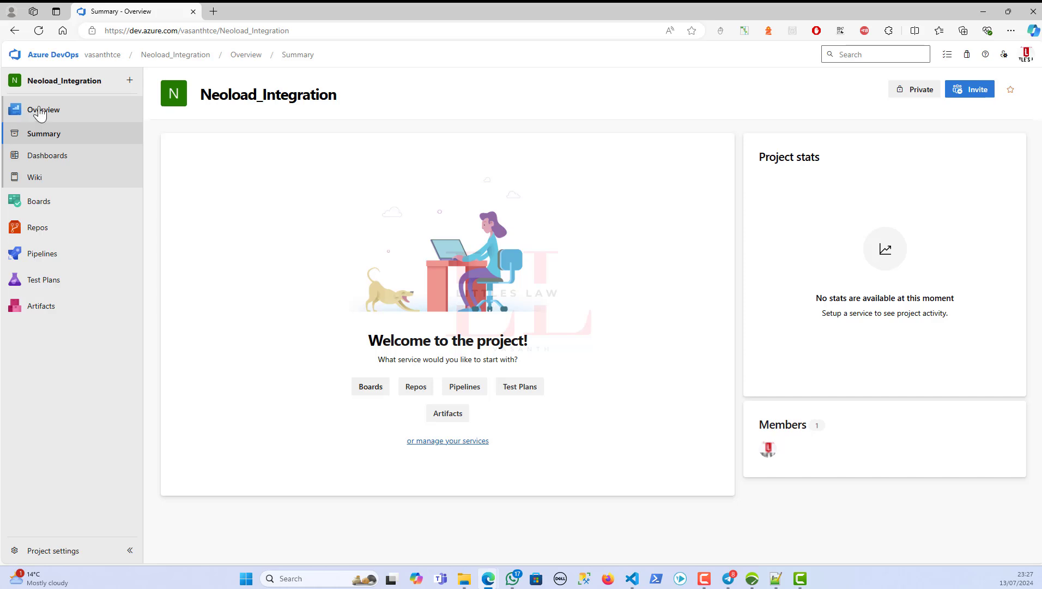
- Open the Files page of the empty Neoload_Integration repository
{"action": "mouse_move", "coordinate": [59, 228]}
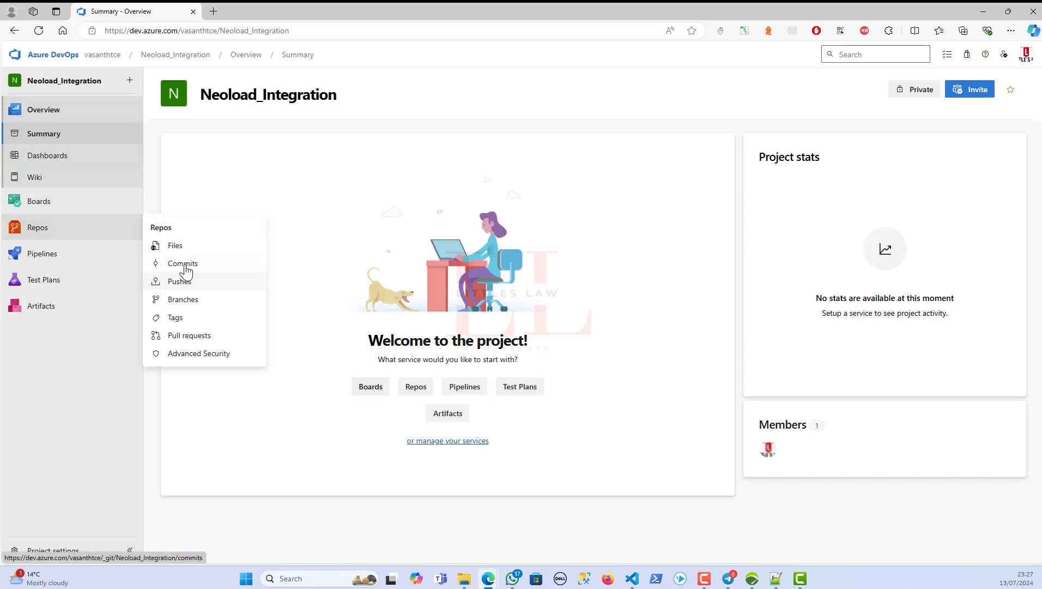
{"action": "left_click", "coordinate": [175, 246]}
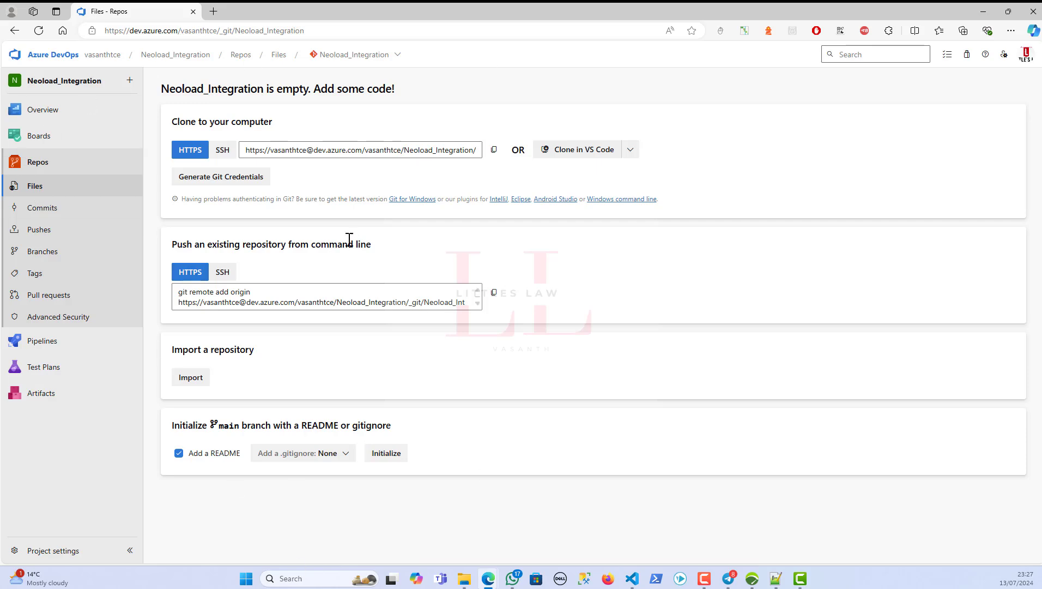
{"action": "key", "text": "alt+Tab"}
- Add '2. Initialize your repository' to the notes and go back to the browser
{"action": "key", "text": "alt+Tab"}
{"action": "key", "text": "alt+Tab"}
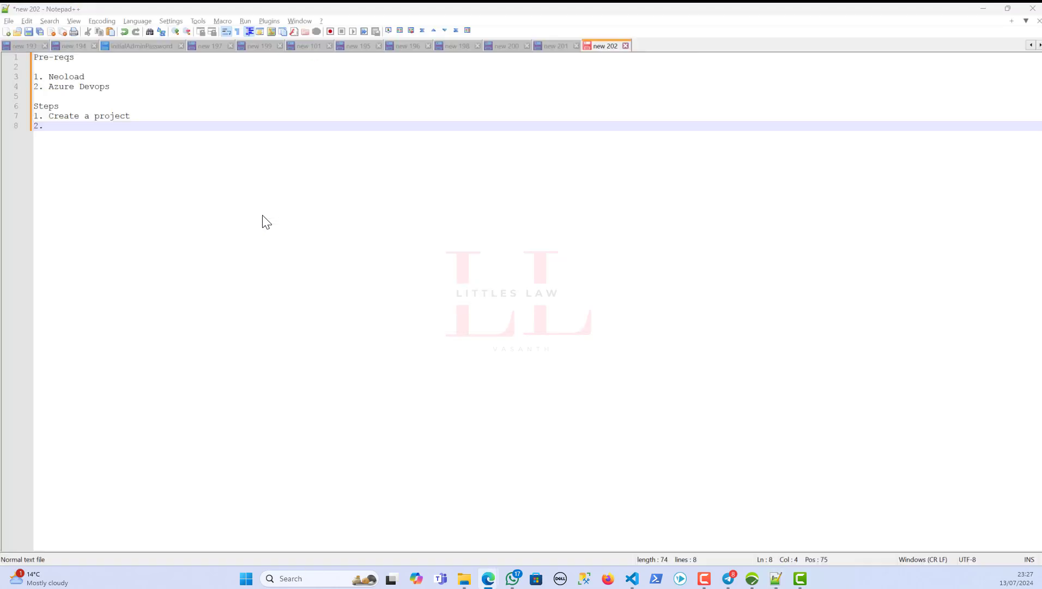
{"action": "key", "text": "alt+Tab"}
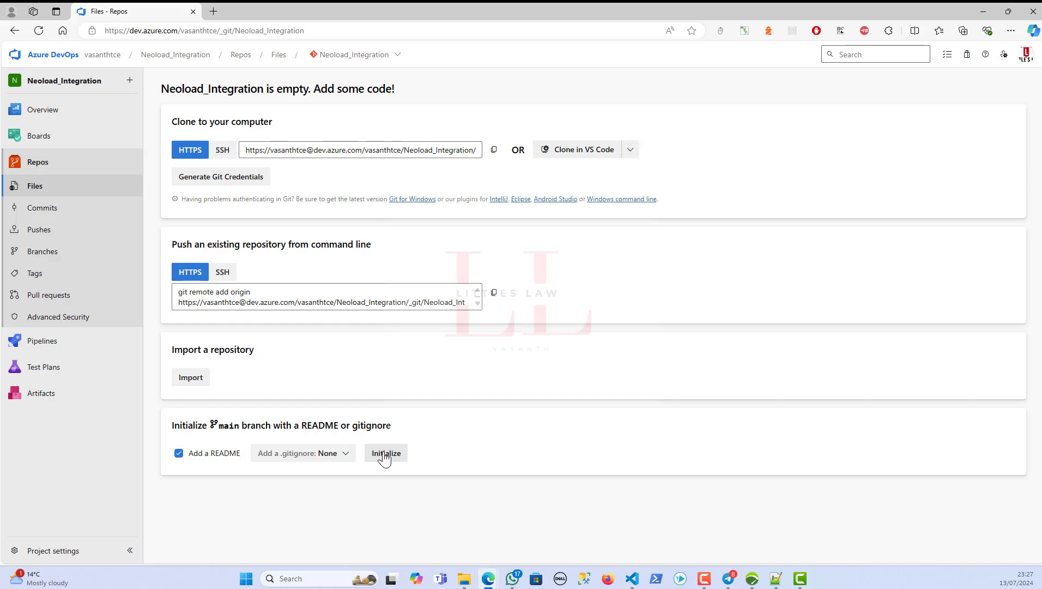
{"action": "key", "text": "alt+Tab"}
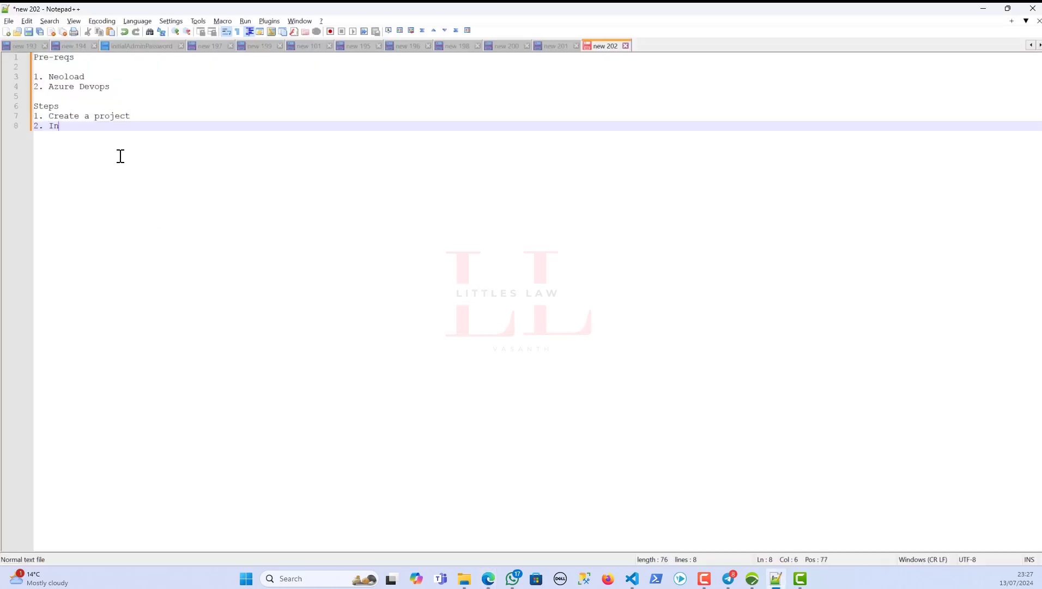
{"action": "type", "text": "alize your repository"}
{"action": "key", "text": "Return"}
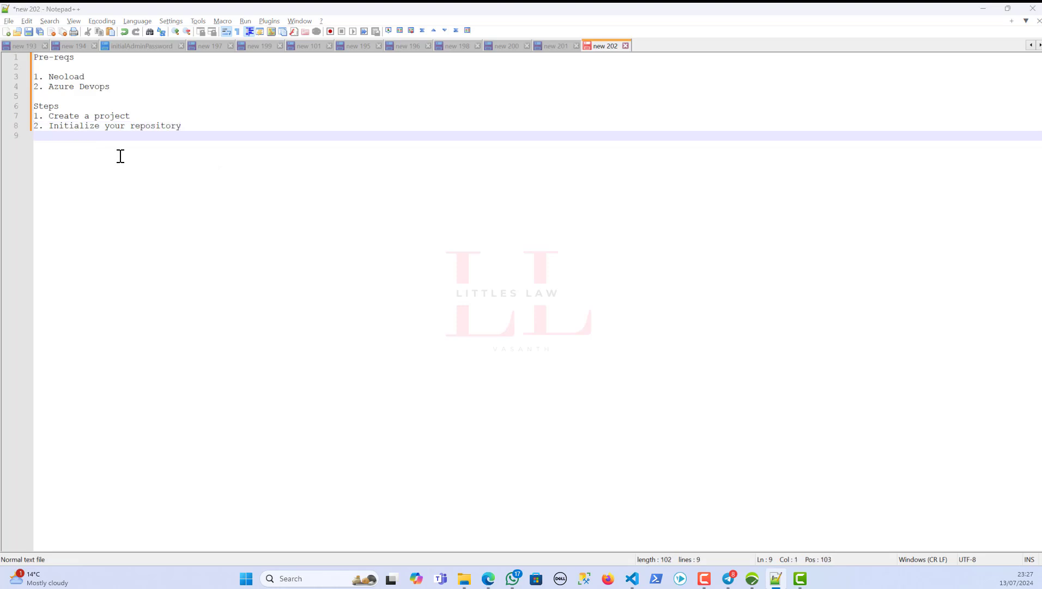
{"action": "key", "text": "alt+Tab"}
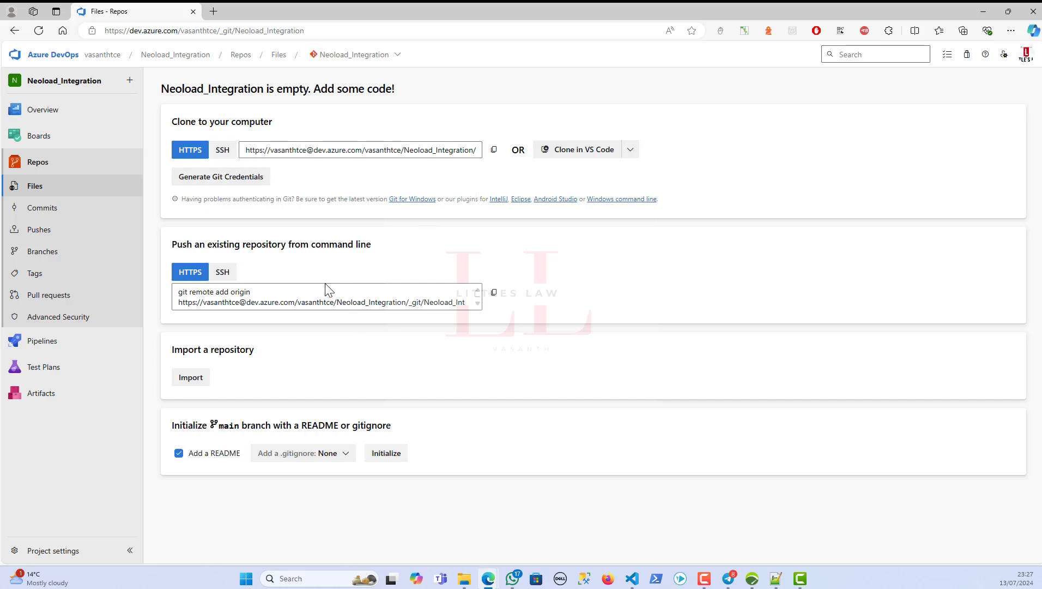
- Initialize the repository on main with a README.md and the .gitignore template set to None
{"action": "left_click", "coordinate": [180, 460]}
{"action": "left_click", "coordinate": [345, 457]}
{"action": "left_click", "coordinate": [279, 382]}
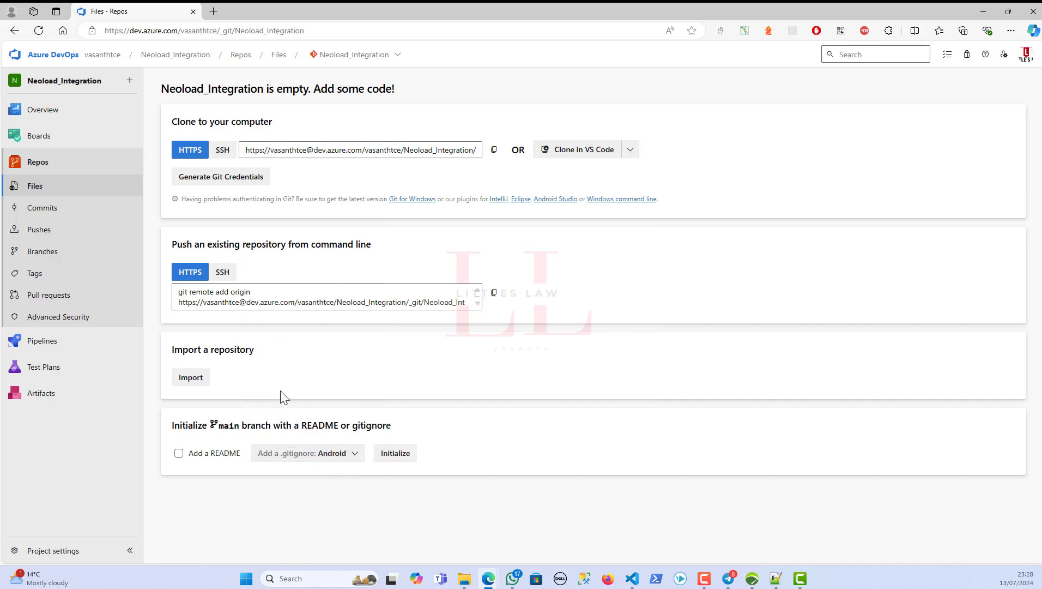
{"action": "left_click", "coordinate": [326, 463]}
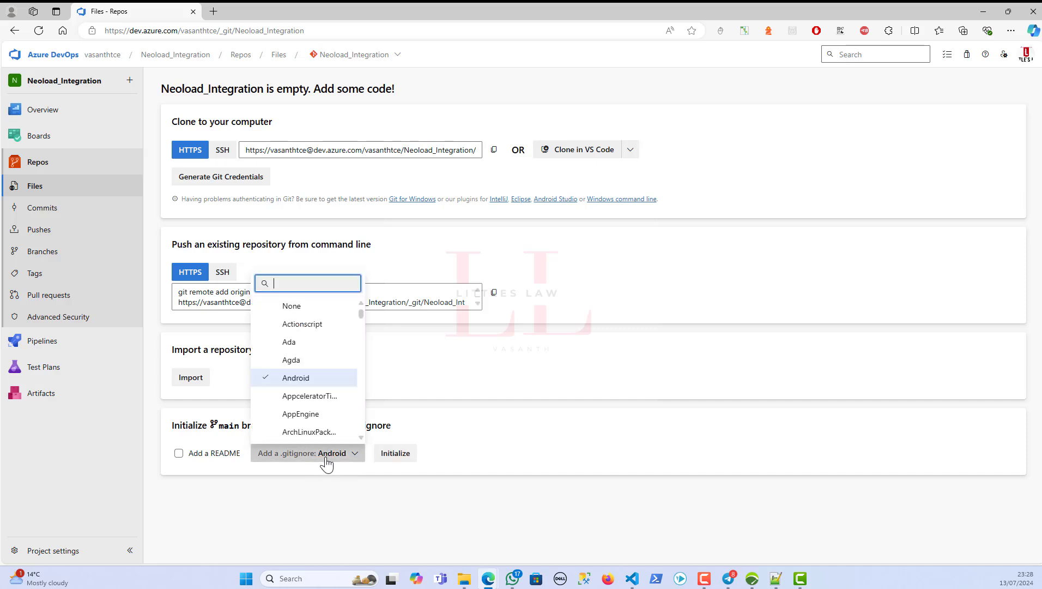
{"action": "scroll", "coordinate": [308, 376], "scroll_direction": "down", "scroll_amount": 5}
{"action": "scroll", "coordinate": [311, 386], "scroll_direction": "down", "scroll_amount": 20}
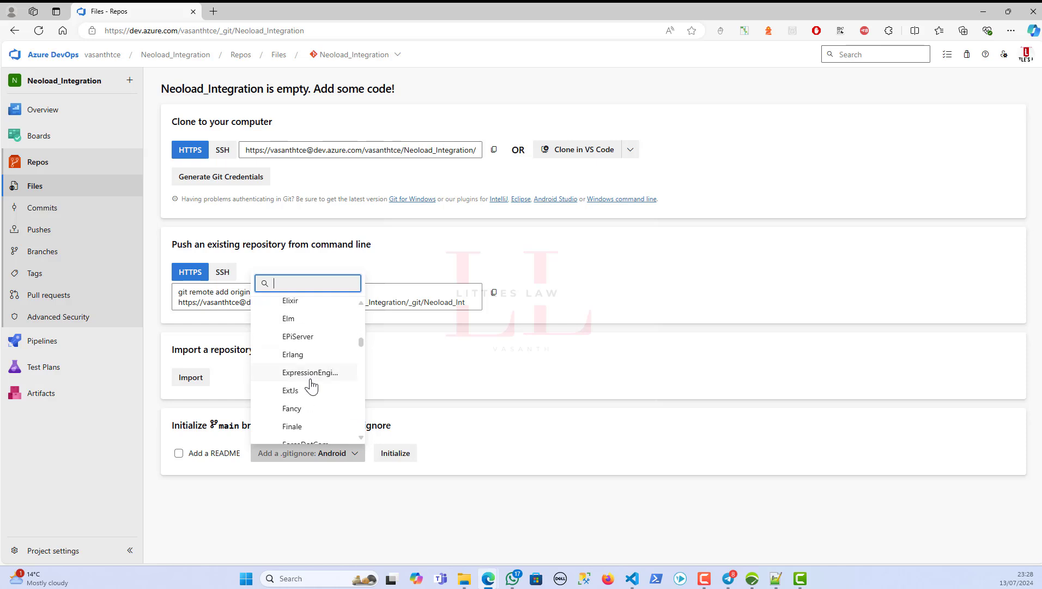
{"action": "scroll", "coordinate": [317, 380], "scroll_direction": "down", "scroll_amount": 6}
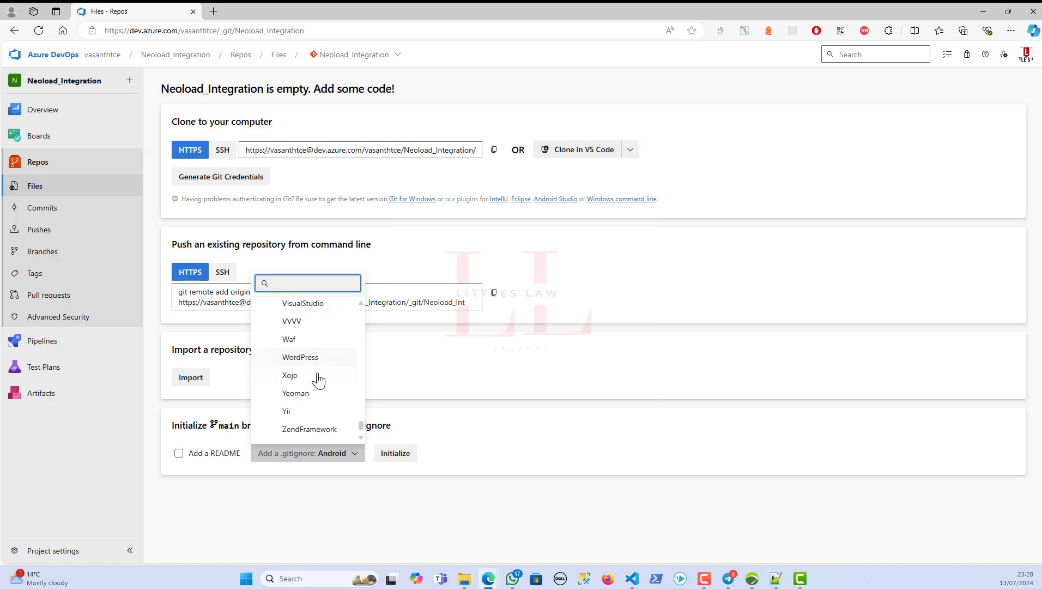
{"action": "scroll", "coordinate": [327, 404], "scroll_direction": "up", "scroll_amount": 20}
{"action": "scroll", "coordinate": [326, 402], "scroll_direction": "down", "scroll_amount": 5}
{"action": "scroll", "coordinate": [326, 403], "scroll_direction": "up", "scroll_amount": 15}
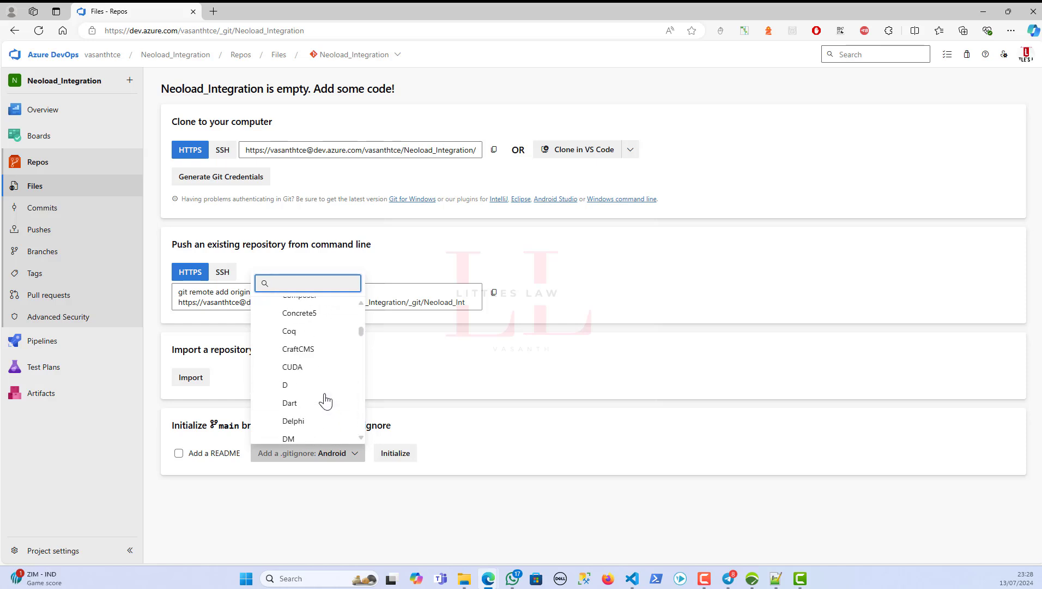
{"action": "left_click", "coordinate": [178, 454]}
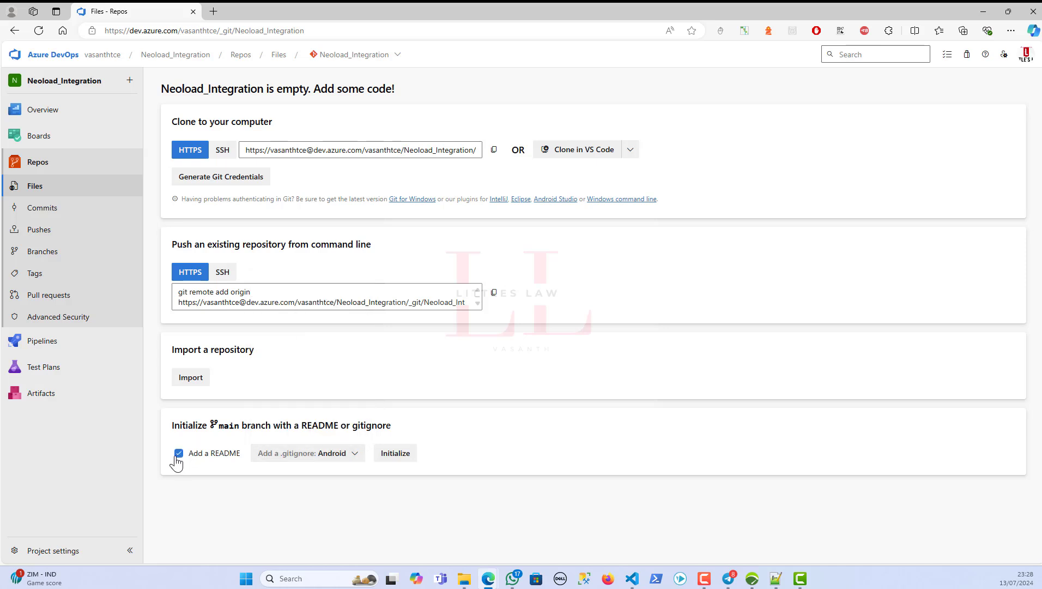
{"action": "left_click", "coordinate": [321, 458]}
{"action": "left_click", "coordinate": [305, 307]}
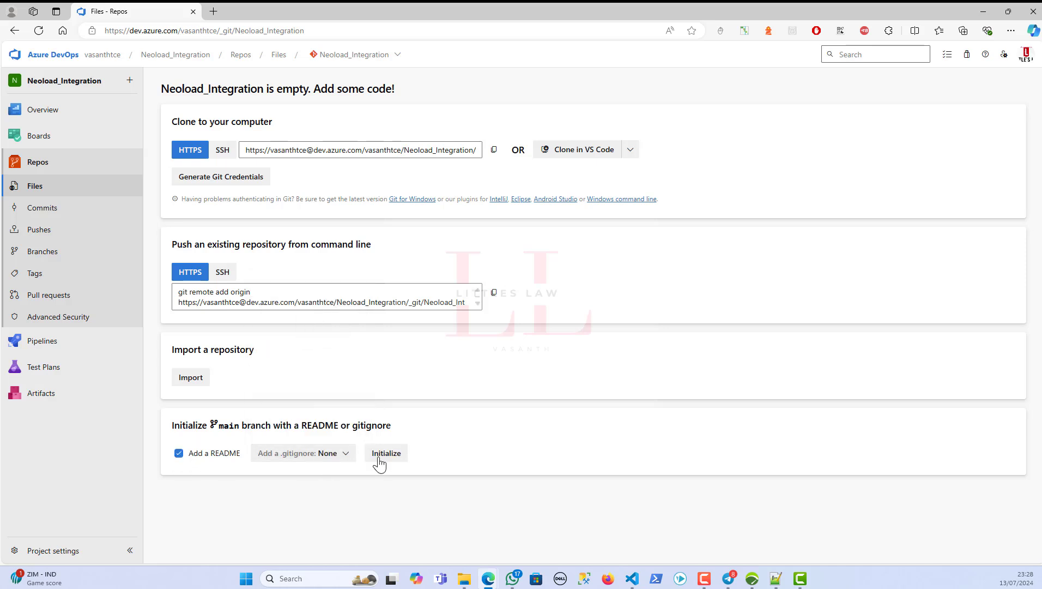
{"action": "left_click", "coordinate": [386, 461]}
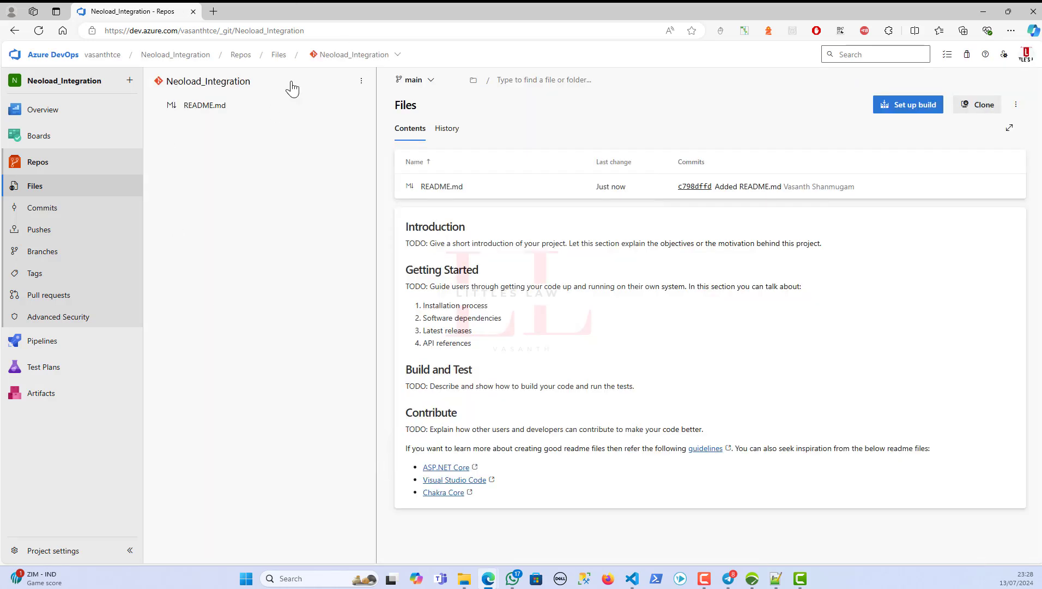
- Check the branch list, then show the repository's clone details
{"action": "left_click", "coordinate": [420, 82]}
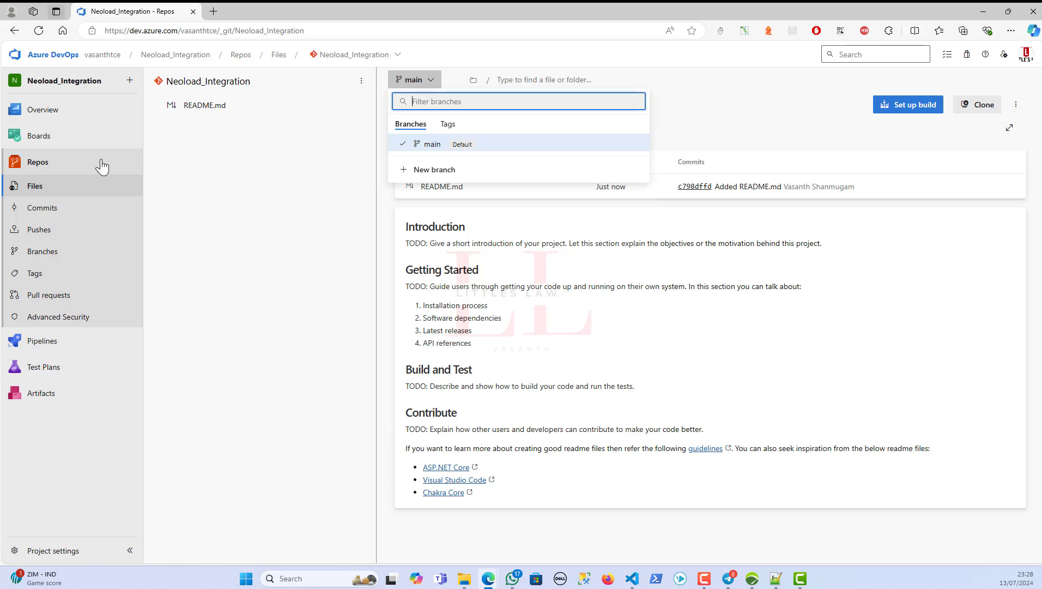
{"action": "left_click", "coordinate": [268, 181]}
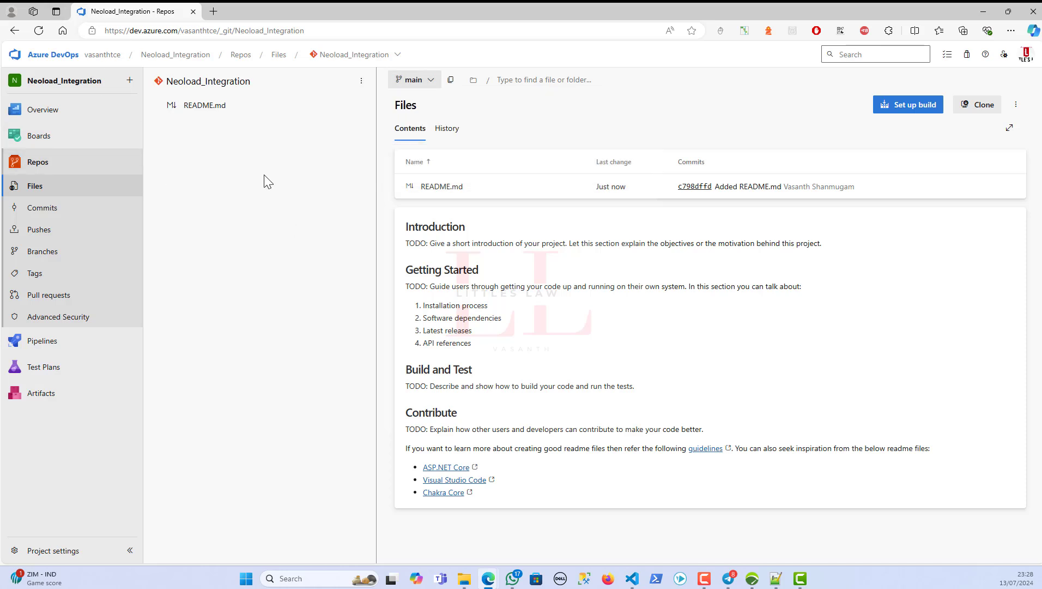
{"action": "left_click", "coordinate": [984, 105]}
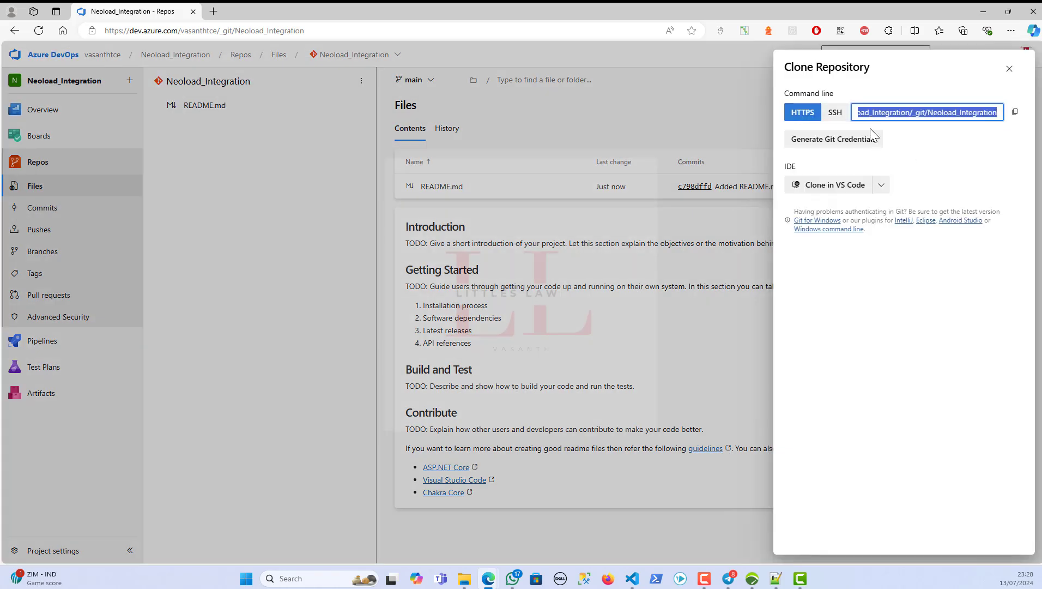
{"action": "left_click", "coordinate": [914, 117]}
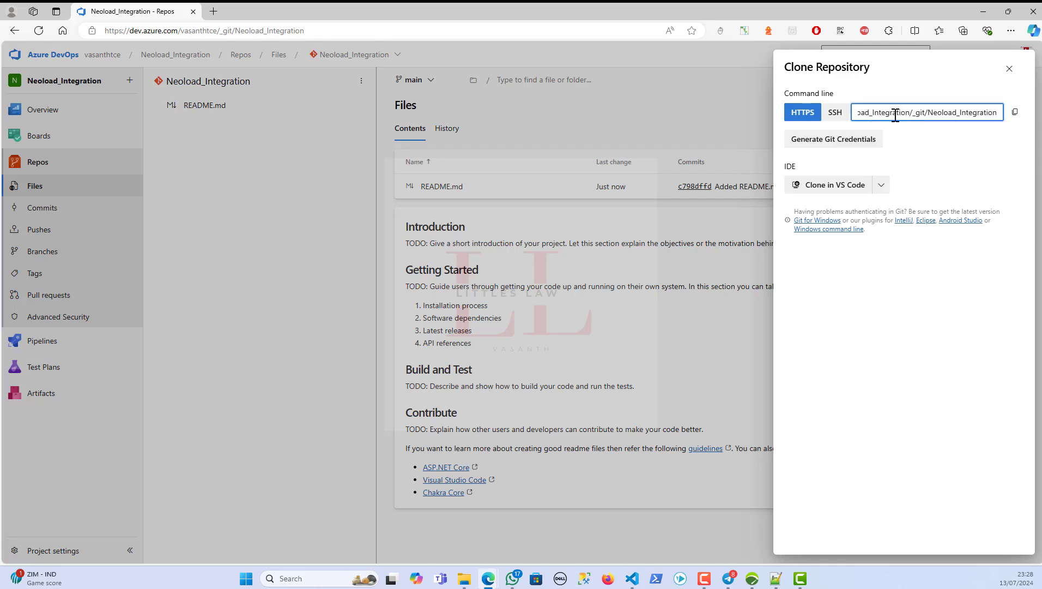
- Add 'Clone your repository' as the next step in the notes
{"action": "left_click", "coordinate": [775, 577]}
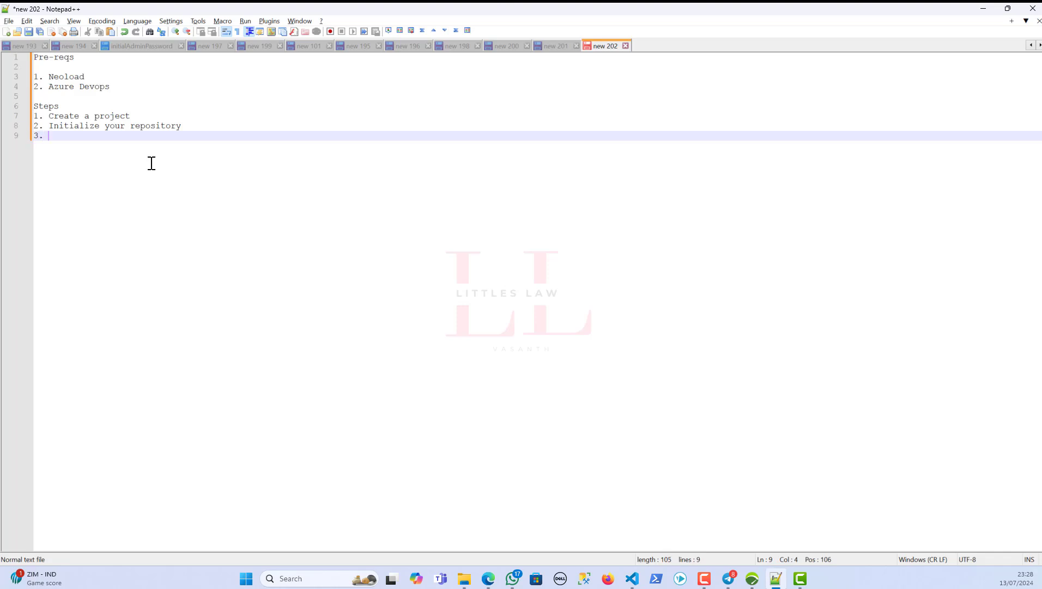
{"action": "type", "text": "Clone you "}
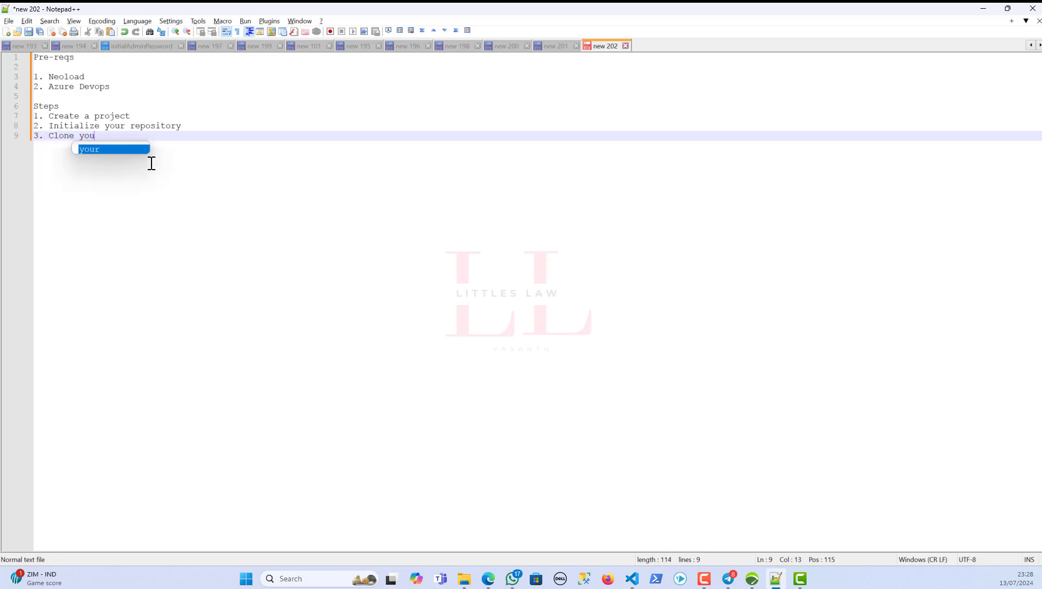
{"action": "type", "text": "ur reposi"}
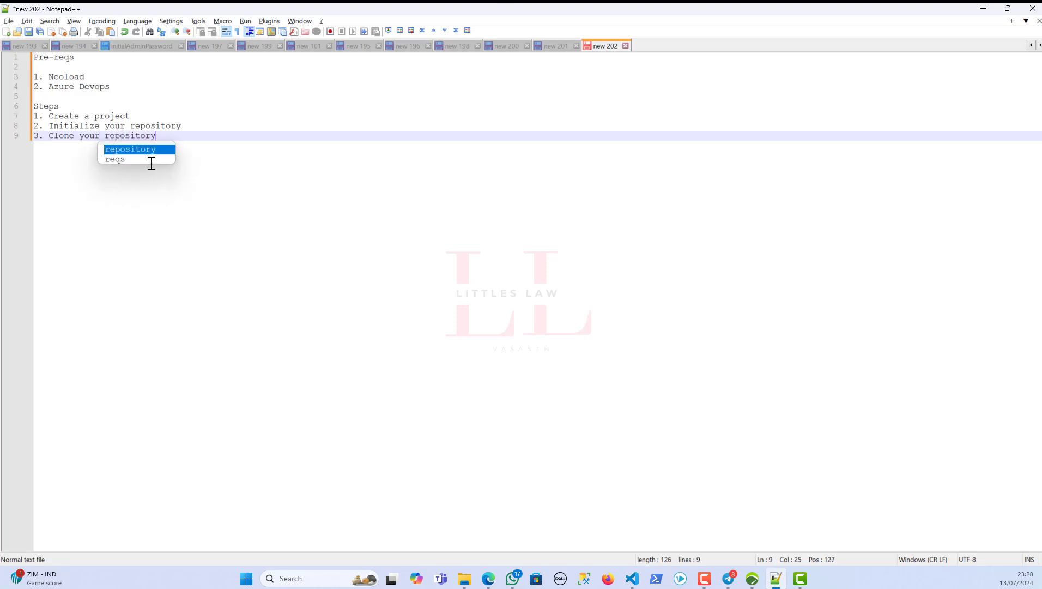
{"action": "type", "text": "tory"}
{"action": "key", "text": "alt+Tab"}
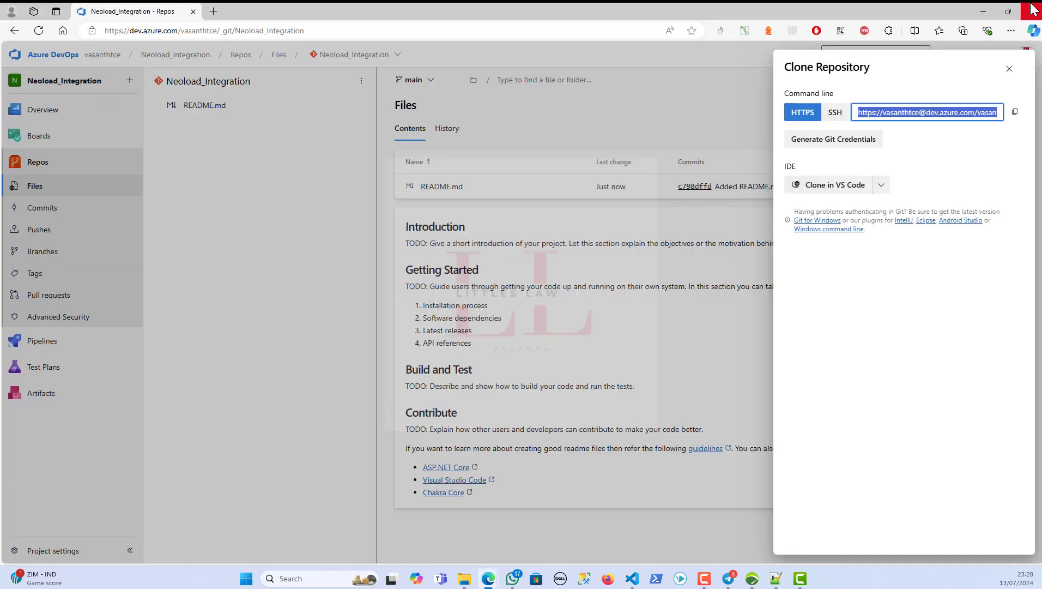
- Copy the HTTPS clone URL and paste it into the notes below the steps
{"action": "left_click", "coordinate": [1010, 68]}
{"action": "left_click", "coordinate": [981, 107]}
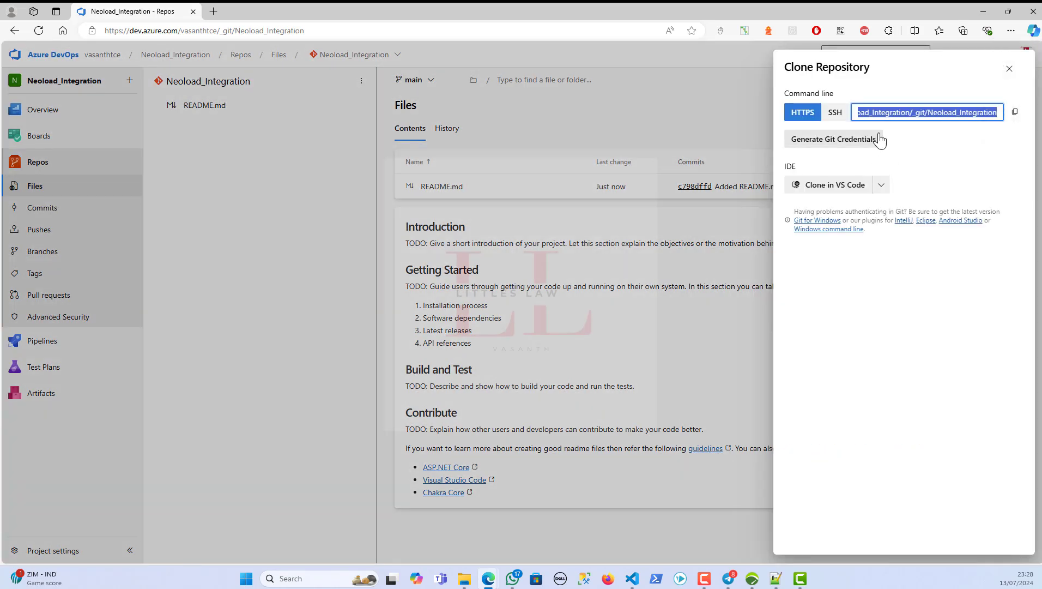
{"action": "left_click", "coordinate": [973, 112]}
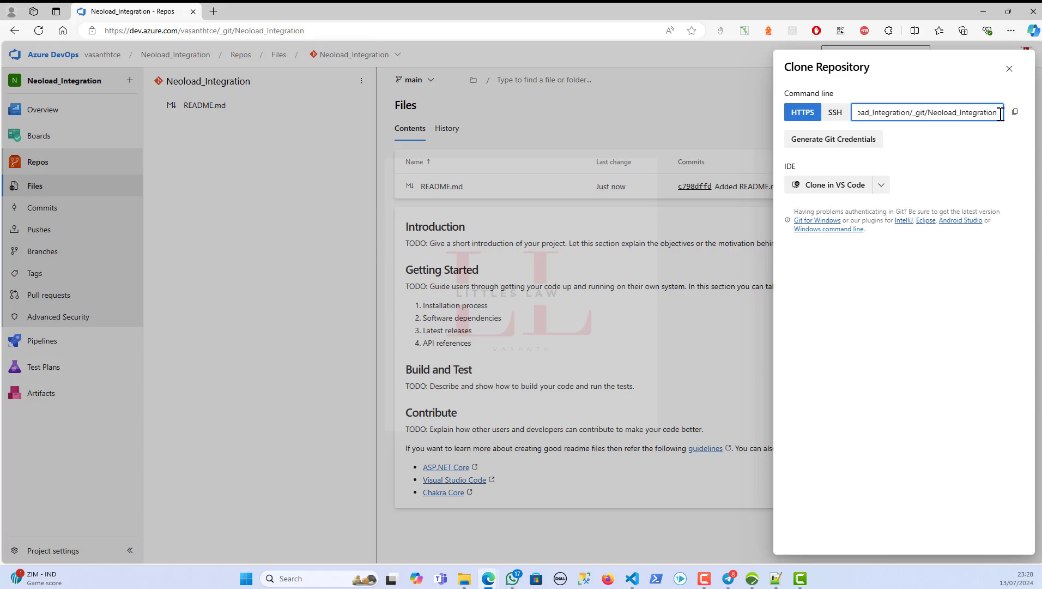
{"action": "left_click_drag", "start_coordinate": [997, 112], "coordinate": [810, 115]}
{"action": "key", "text": "ctrl+c"}
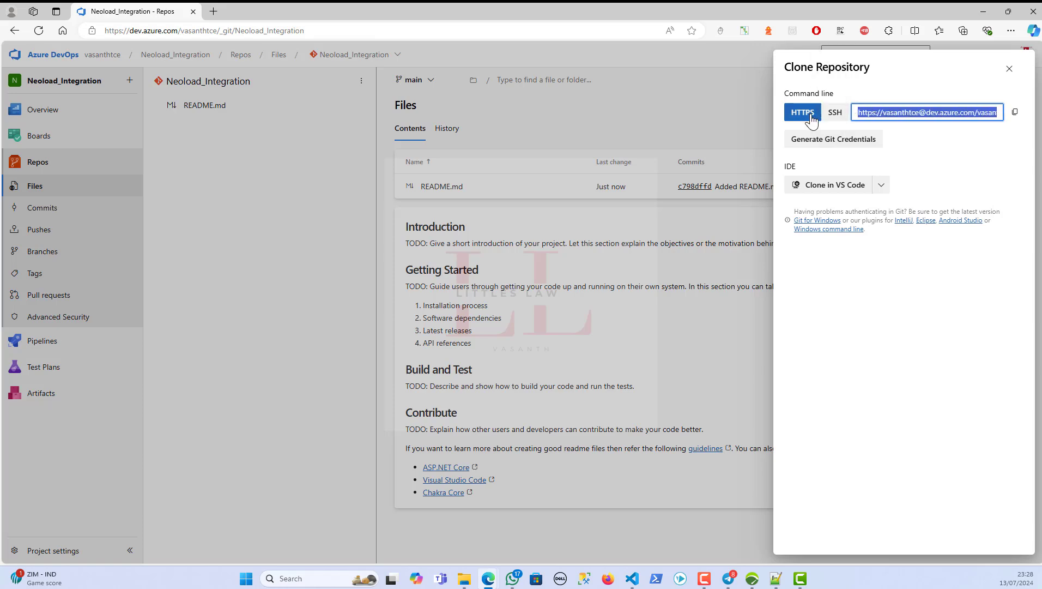
{"action": "left_click", "coordinate": [775, 578]}
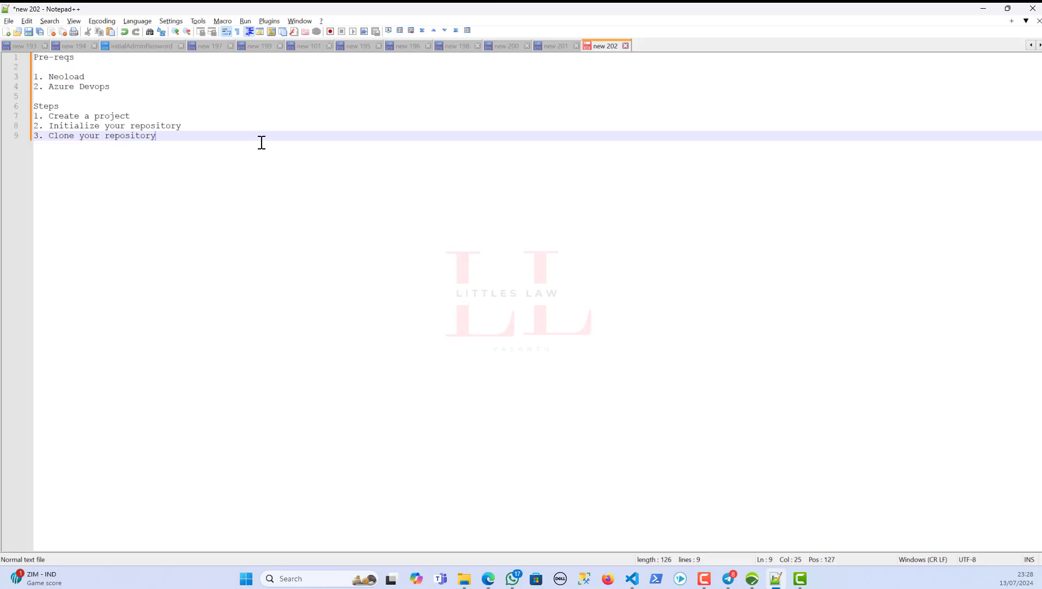
{"action": "key", "text": "Return"}
{"action": "key", "text": "Return"}
{"action": "key", "text": "ctrl+v"}
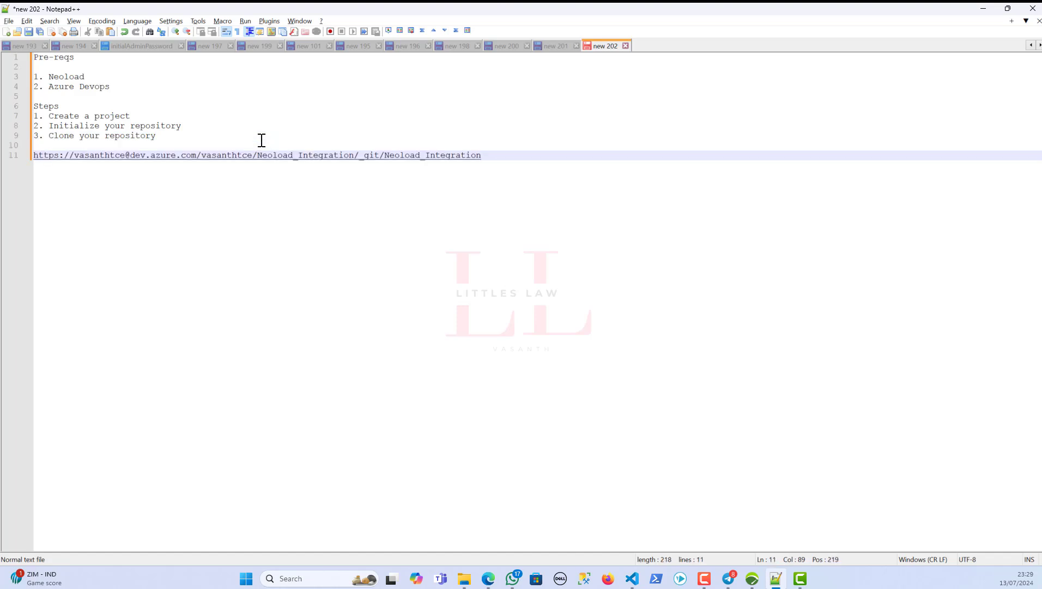
{"action": "key", "text": "alt+Tab"}
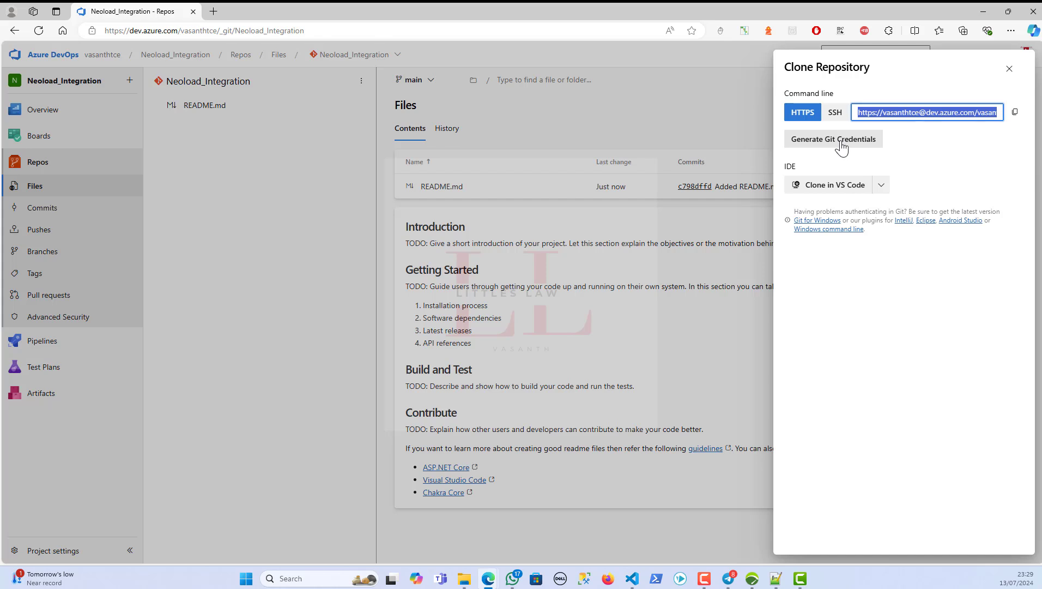
- Look at the IDE clone options, then reopen the Clone Repository panel
{"action": "left_click", "coordinate": [881, 184]}
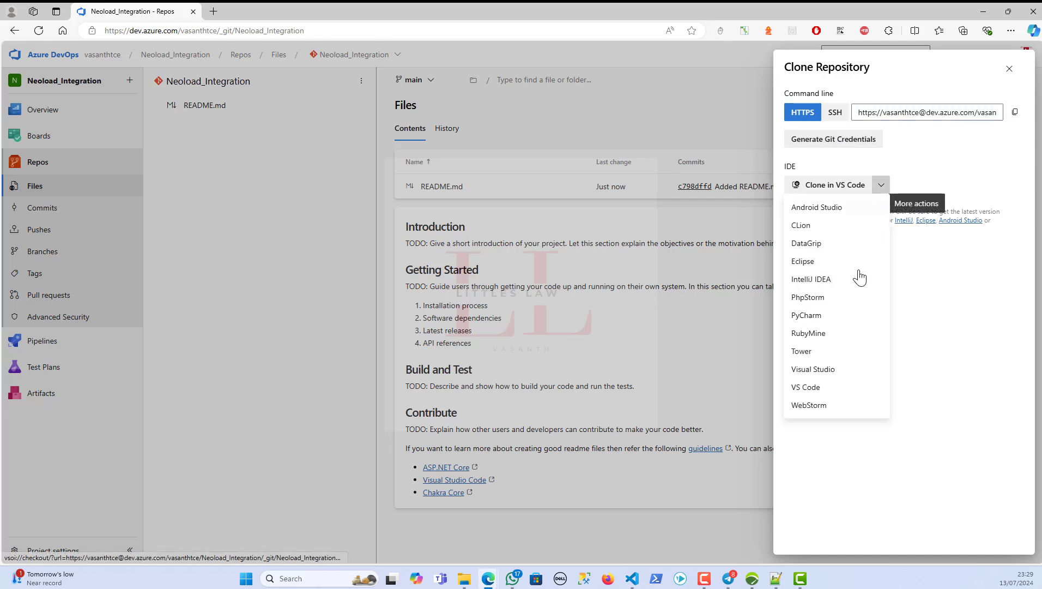
{"action": "left_click", "coordinate": [780, 169]}
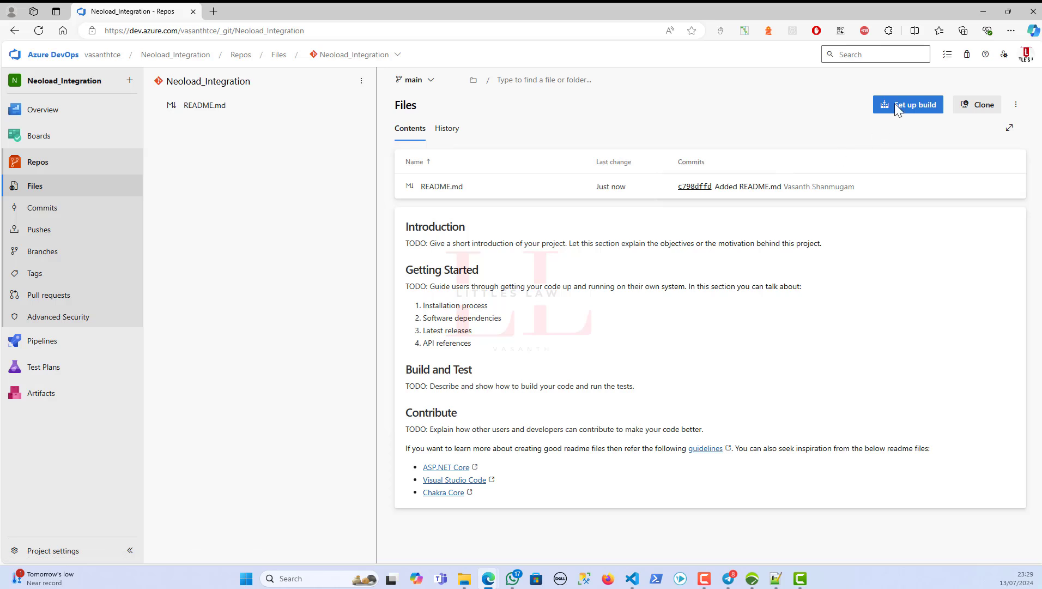
{"action": "left_click", "coordinate": [977, 105]}
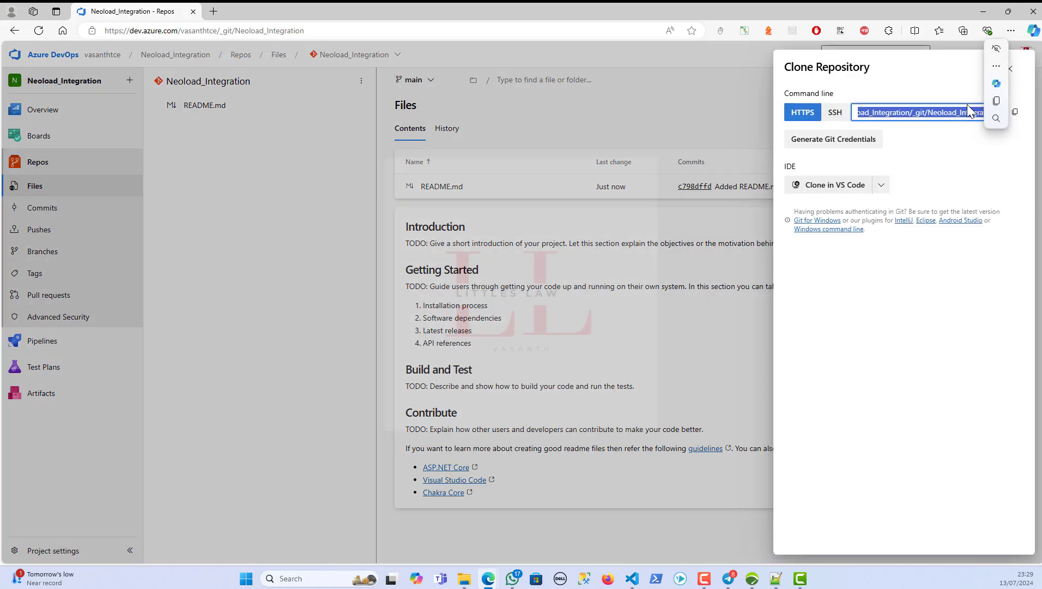
- Generate Git credentials and paste the generated username into the notes
{"action": "left_click", "coordinate": [853, 140]}
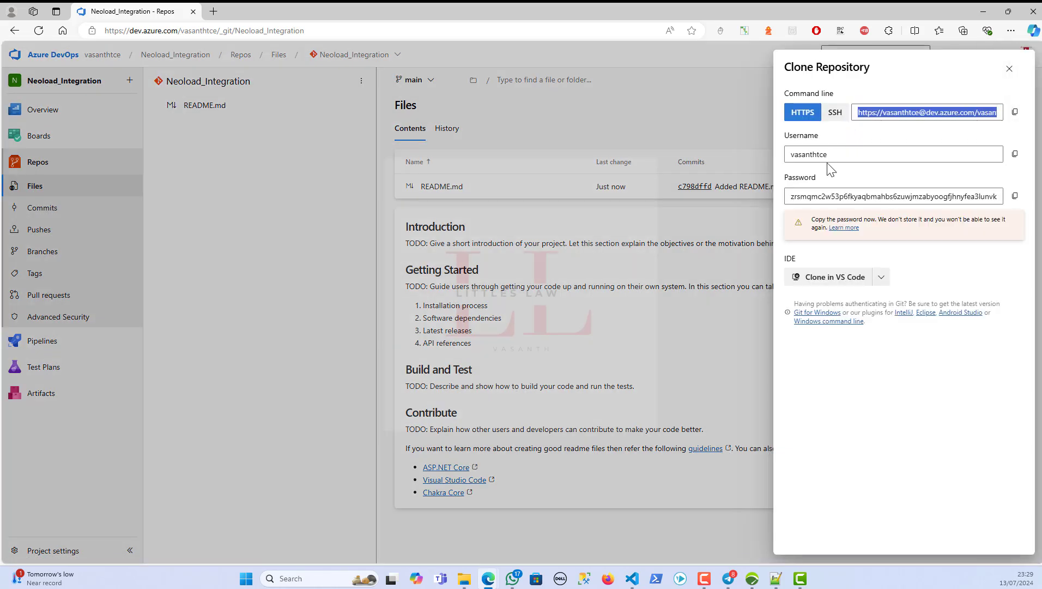
{"action": "left_click", "coordinate": [840, 157]}
{"action": "key", "text": "ctrl+c"}
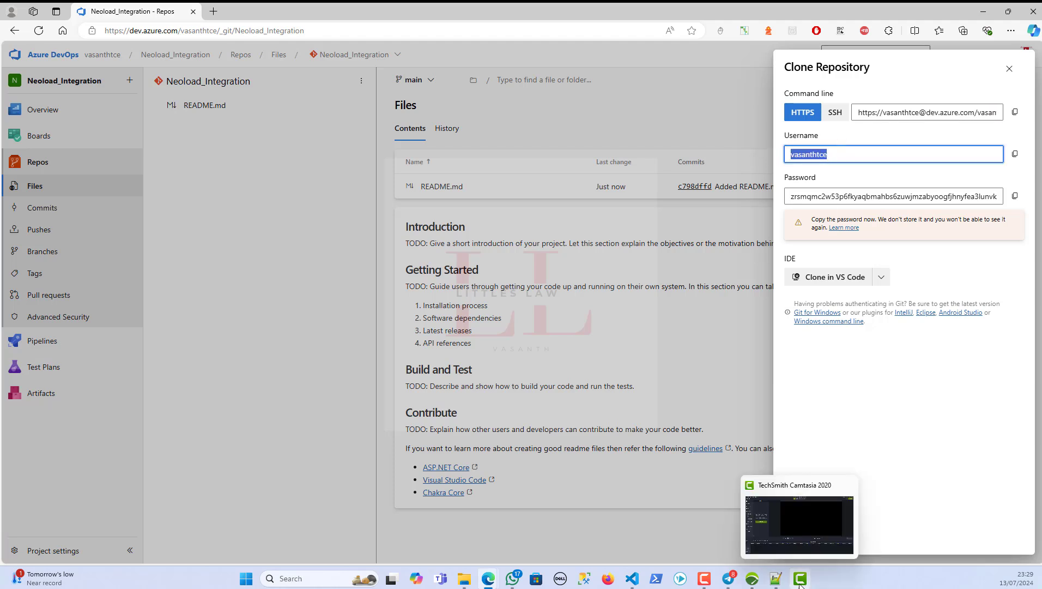
{"action": "left_click", "coordinate": [775, 579]}
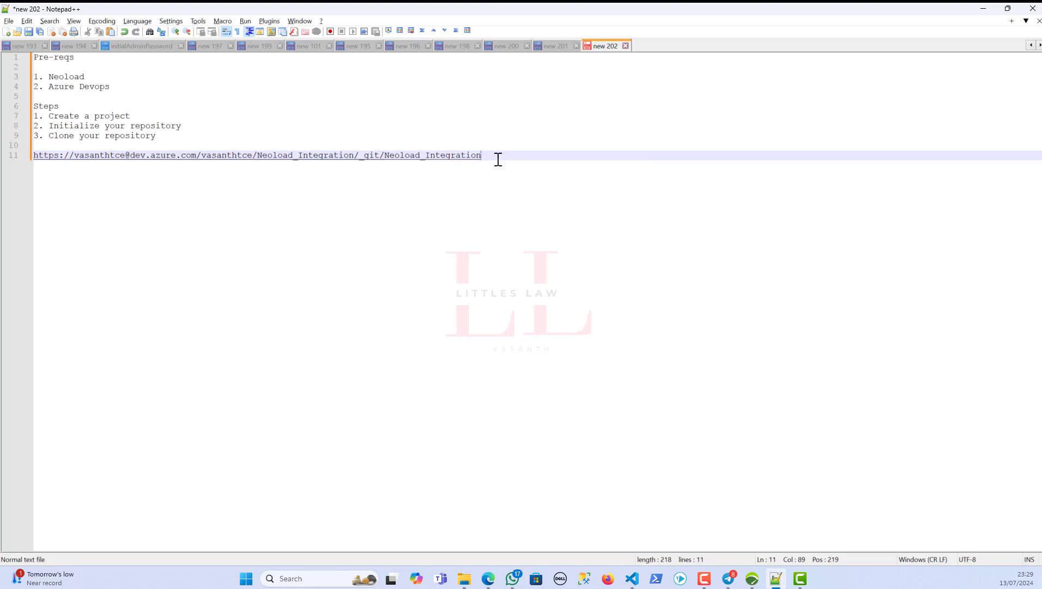
{"action": "key", "text": "Return"}
{"action": "key", "text": "ctrl+v"}
{"action": "key", "text": "alt+Tab"}
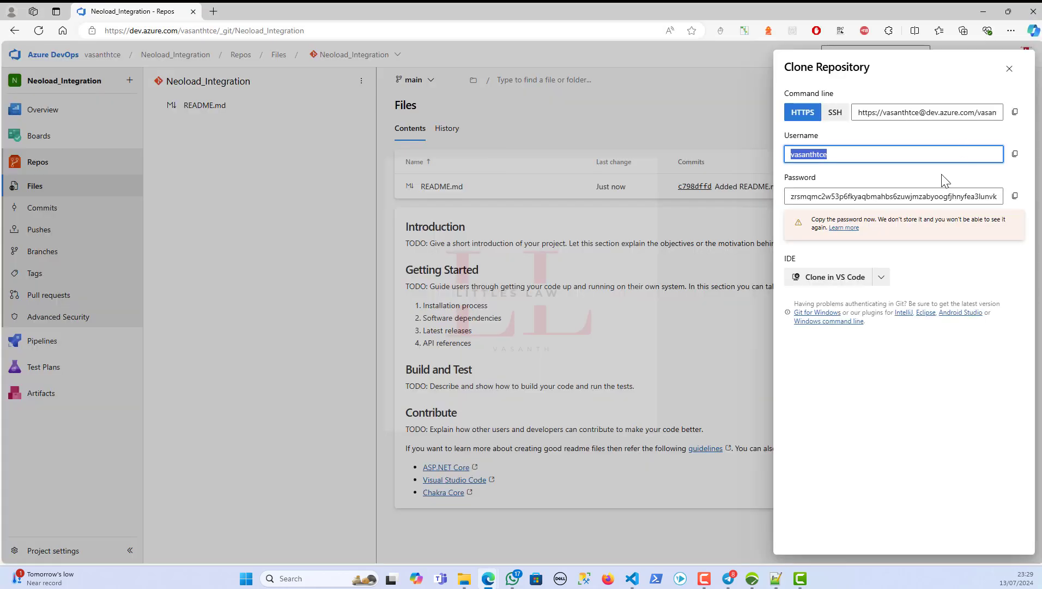
- Copy the generated password into the notes, then close the Clone panel
{"action": "left_click", "coordinate": [1015, 195]}
{"action": "key", "text": "alt+Tab"}
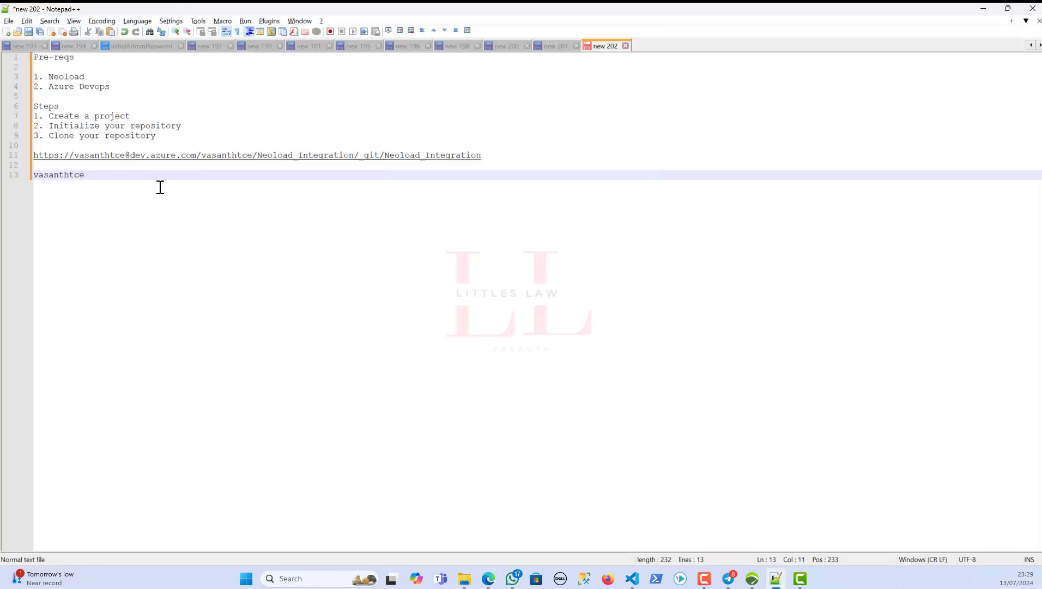
{"action": "key", "text": "Return"}
{"action": "key", "text": "Return"}
{"action": "key", "text": "ctrl+v"}
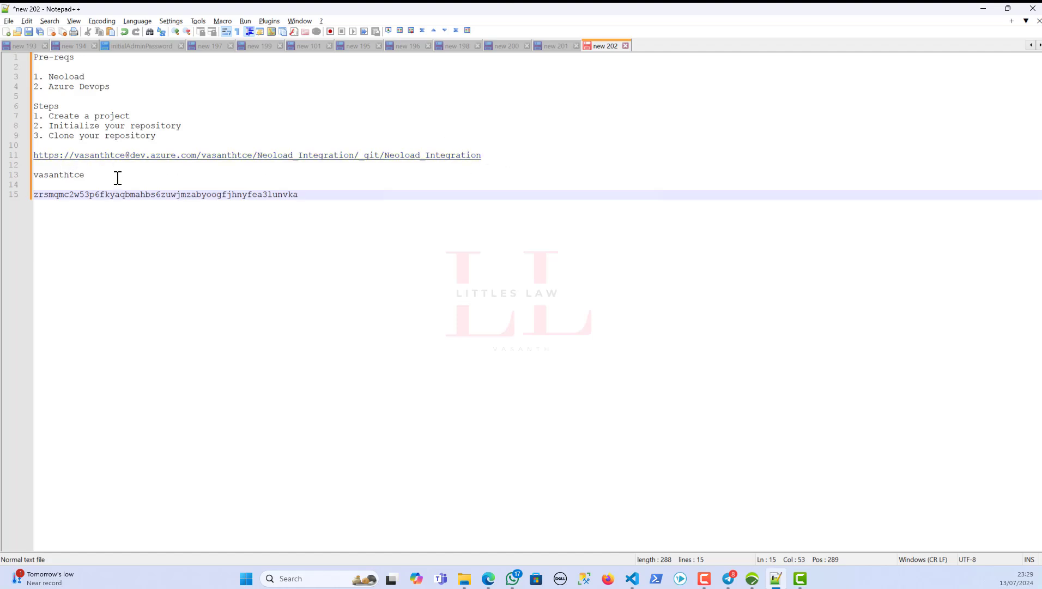
{"action": "left_click_drag", "start_coordinate": [102, 174], "coordinate": [24, 183]}
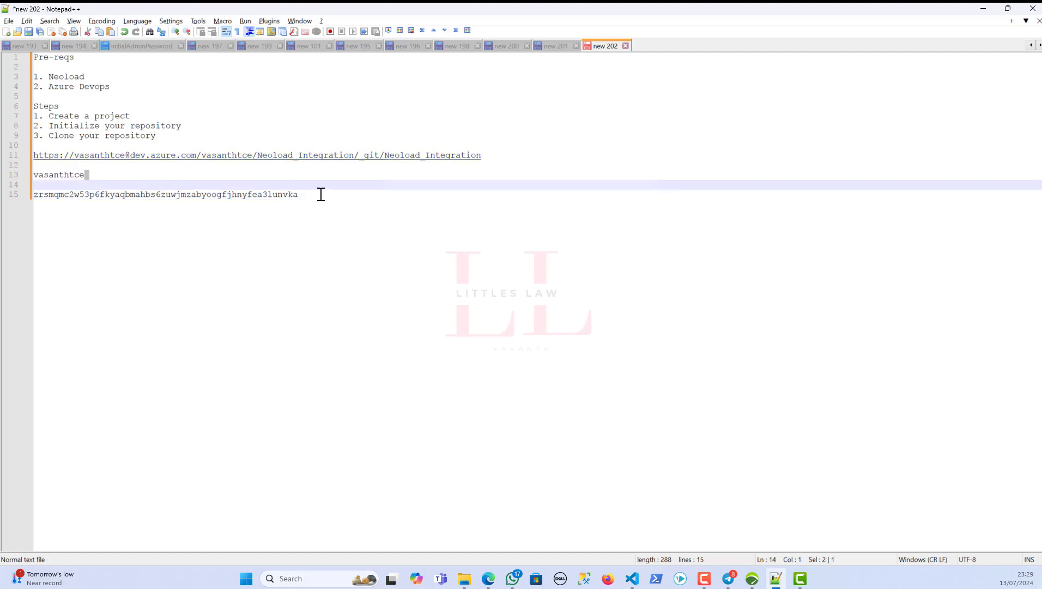
{"action": "left_click_drag", "start_coordinate": [315, 195], "coordinate": [183, 197]}
{"action": "left_click", "coordinate": [238, 302]}
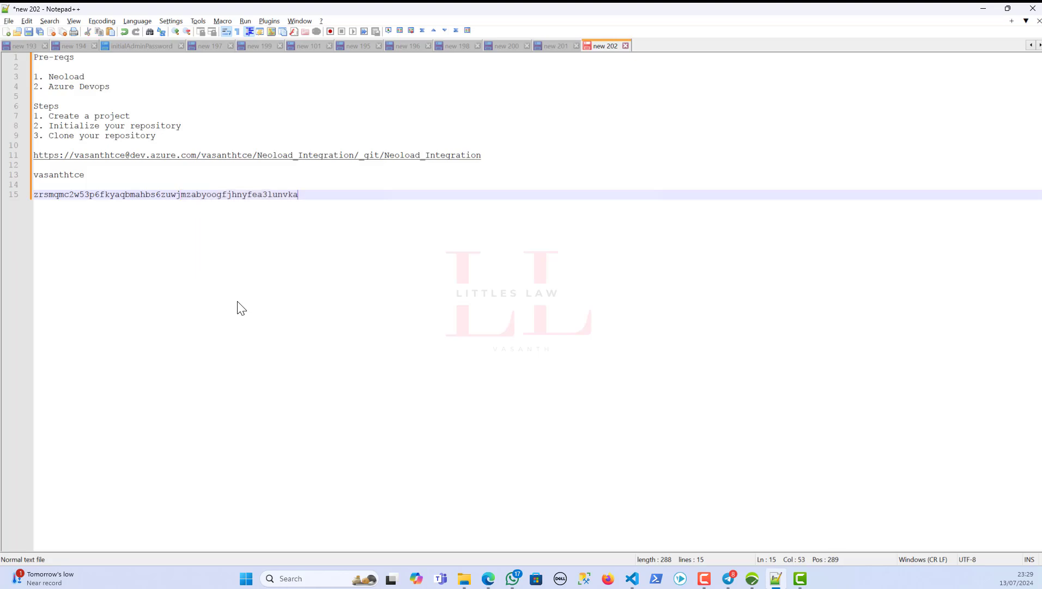
{"action": "key", "text": "alt+Tab"}
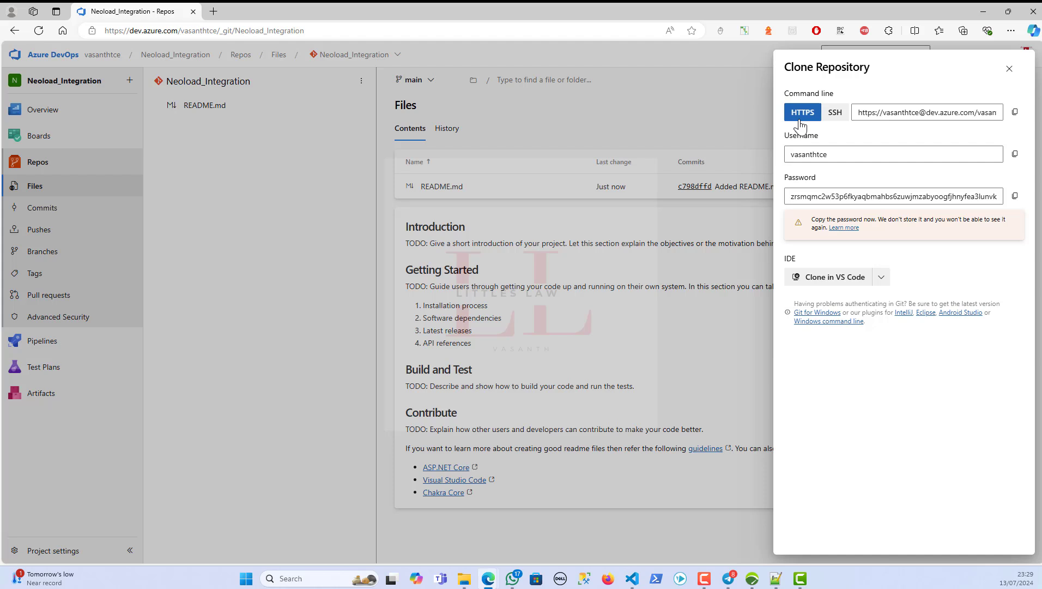
{"action": "left_click", "coordinate": [1011, 72]}
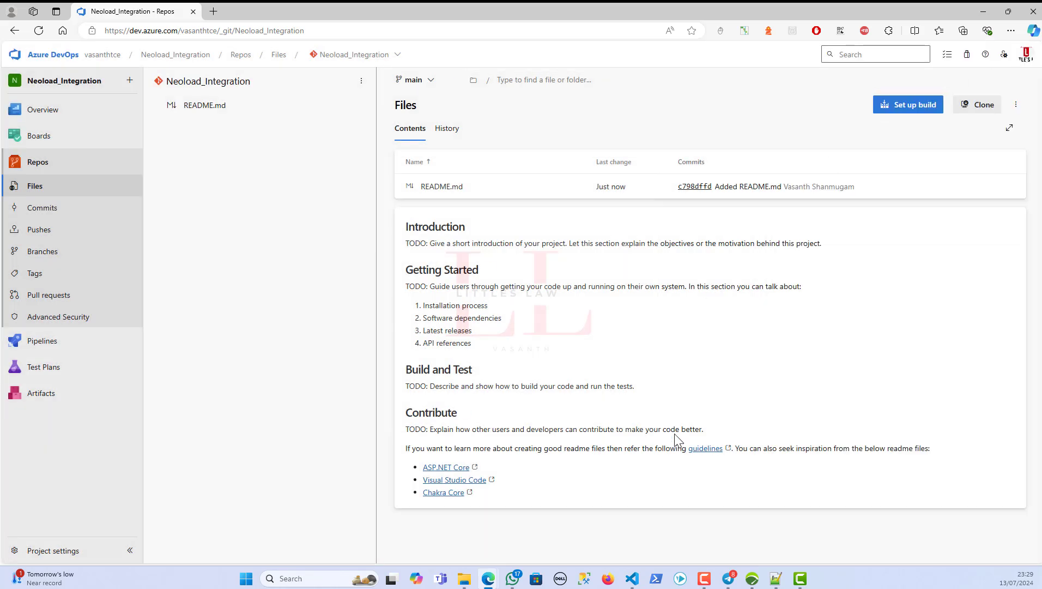
- Open NeoLoad's Edit > Preferences and go to the Collaboration page
{"action": "left_click", "coordinate": [761, 585]}
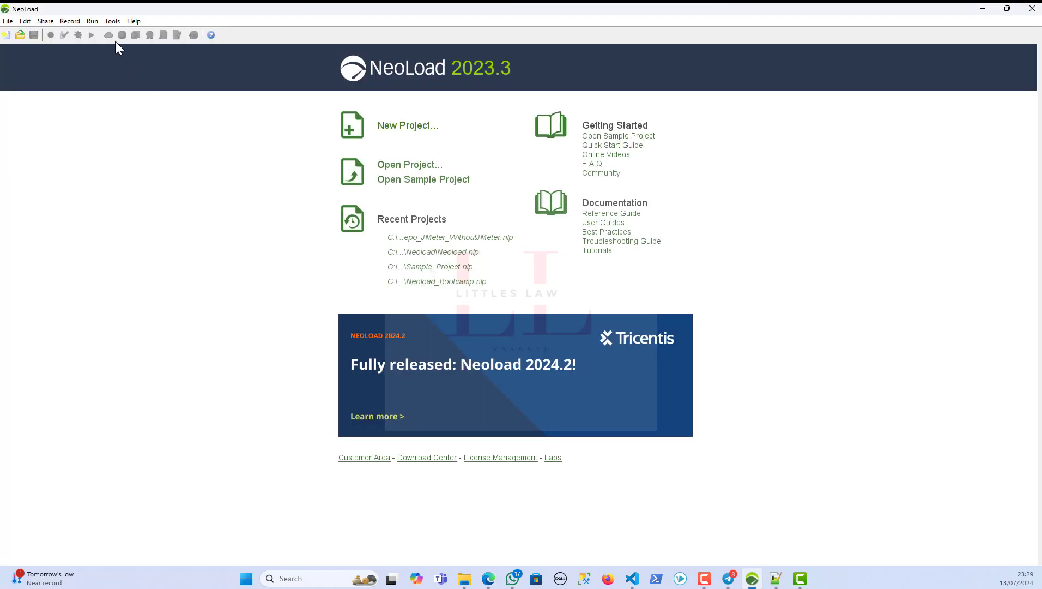
{"action": "left_click", "coordinate": [131, 21]}
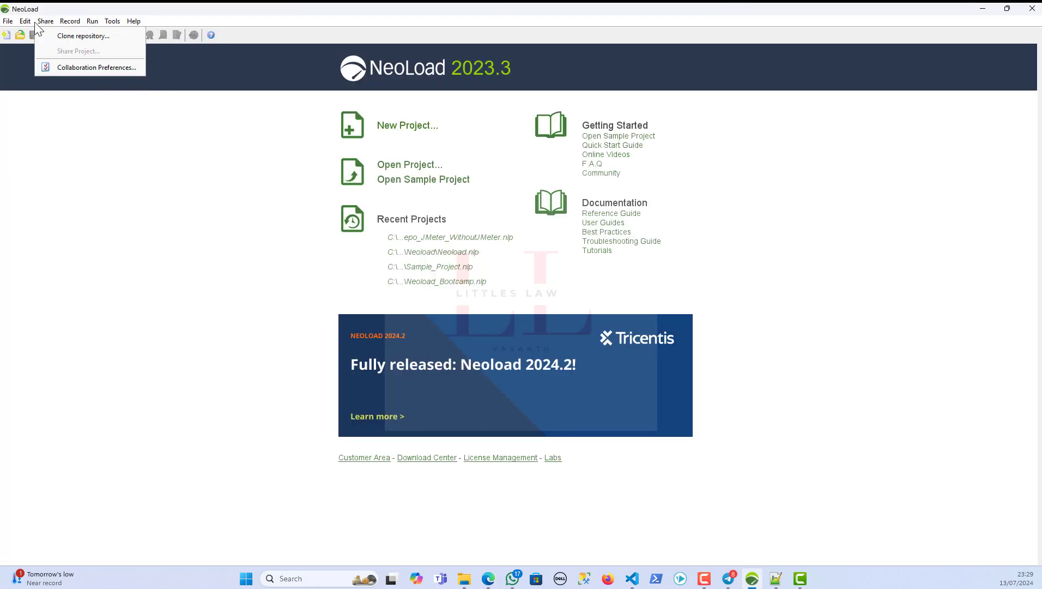
{"action": "mouse_move", "coordinate": [25, 21]}
{"action": "left_click", "coordinate": [50, 131]}
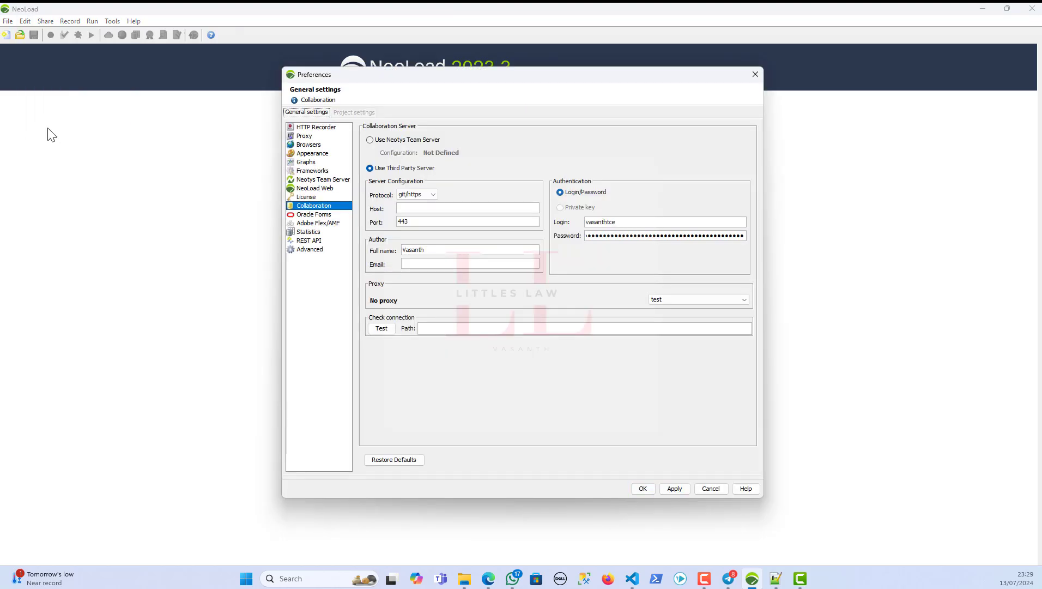
{"action": "left_click", "coordinate": [320, 129]}
{"action": "left_click", "coordinate": [314, 145]}
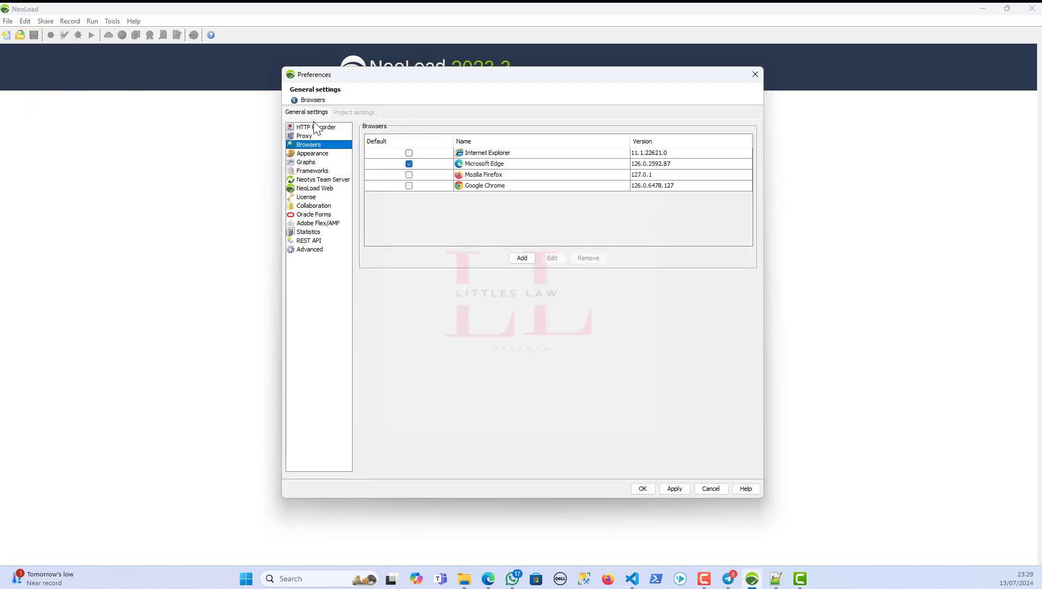
{"action": "left_click", "coordinate": [316, 155]}
{"action": "left_click", "coordinate": [317, 180]}
{"action": "left_click", "coordinate": [309, 206]}
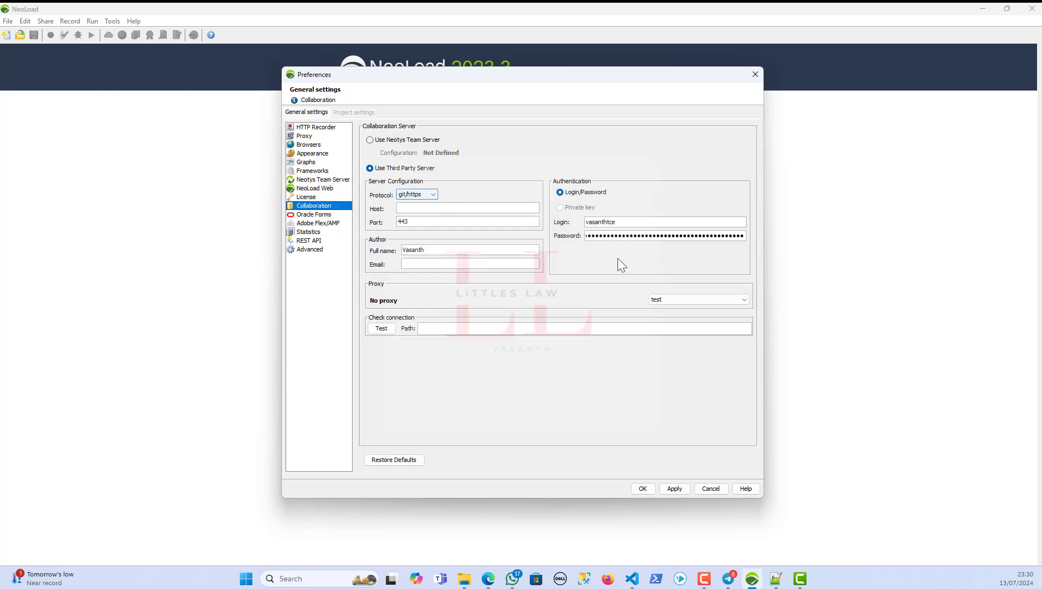
- Clear the stored Password and keep git/https as the protocol
{"action": "double_click", "coordinate": [629, 239]}
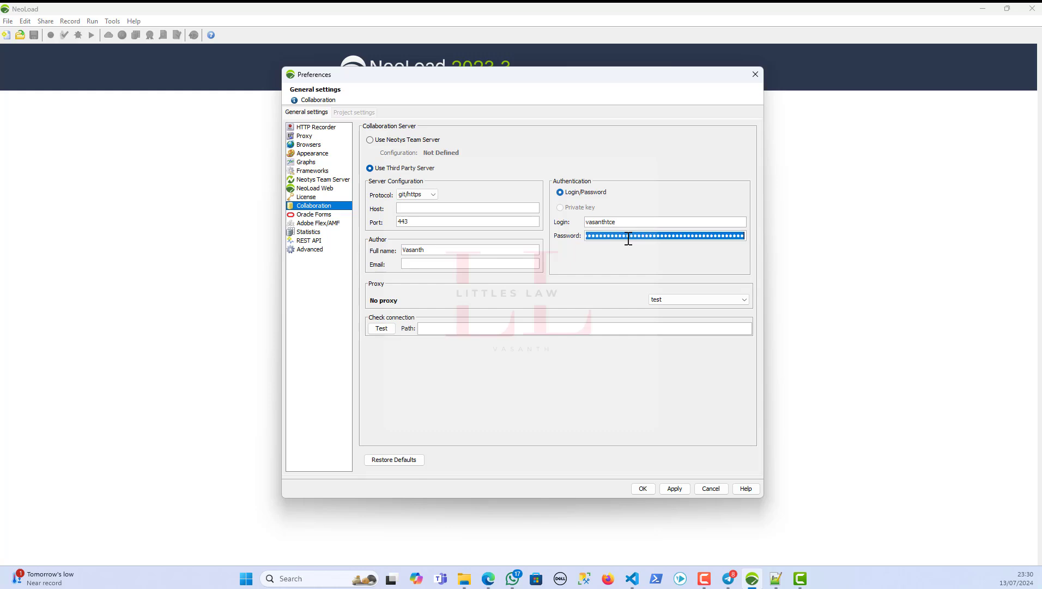
{"action": "key", "text": "BackSpace"}
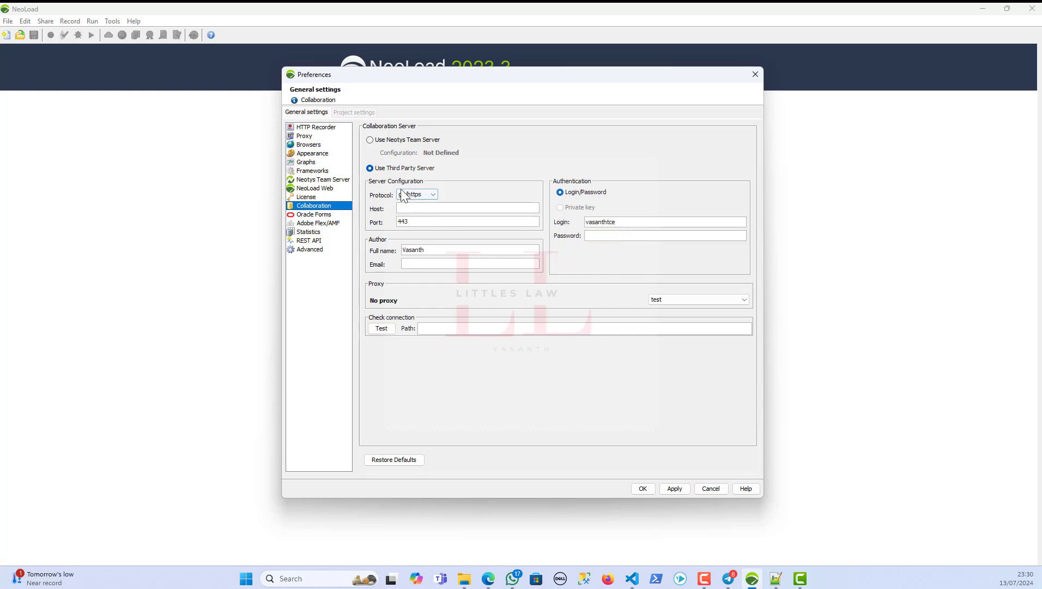
{"action": "left_click", "coordinate": [413, 195]}
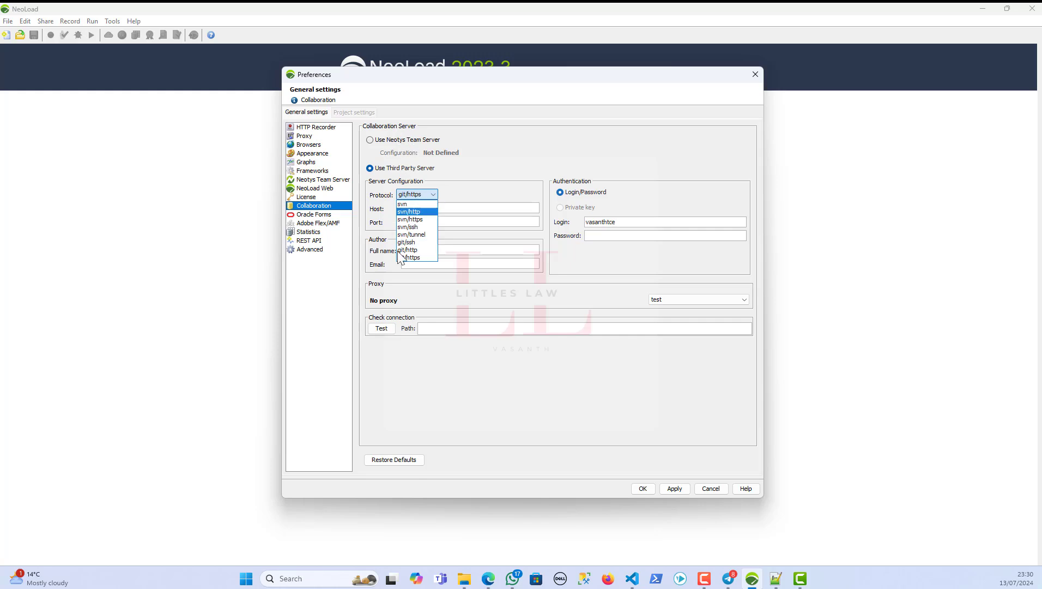
{"action": "left_click", "coordinate": [412, 257]}
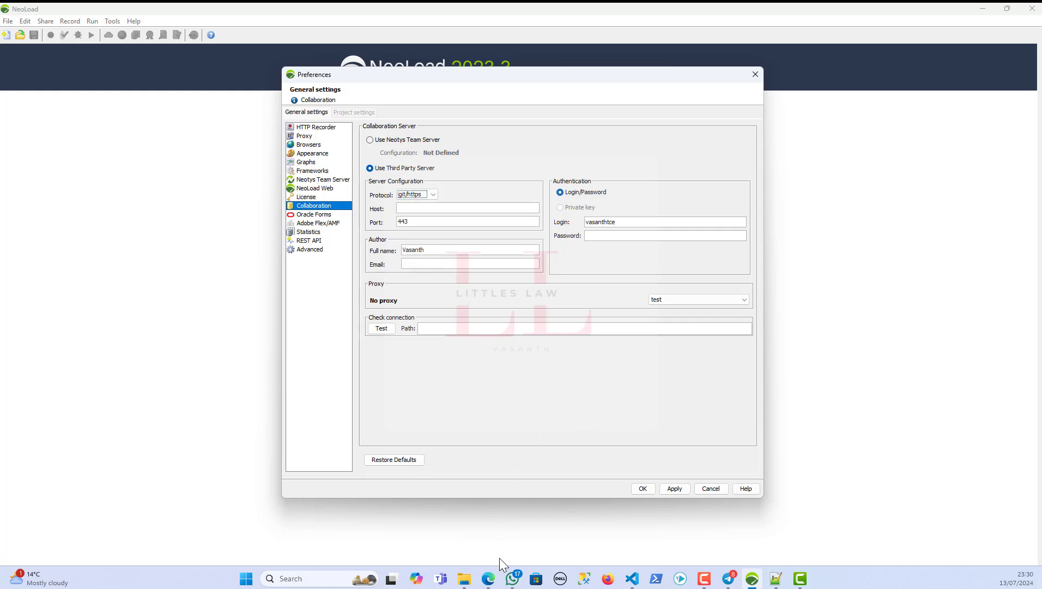
{"action": "left_click", "coordinate": [488, 584]}
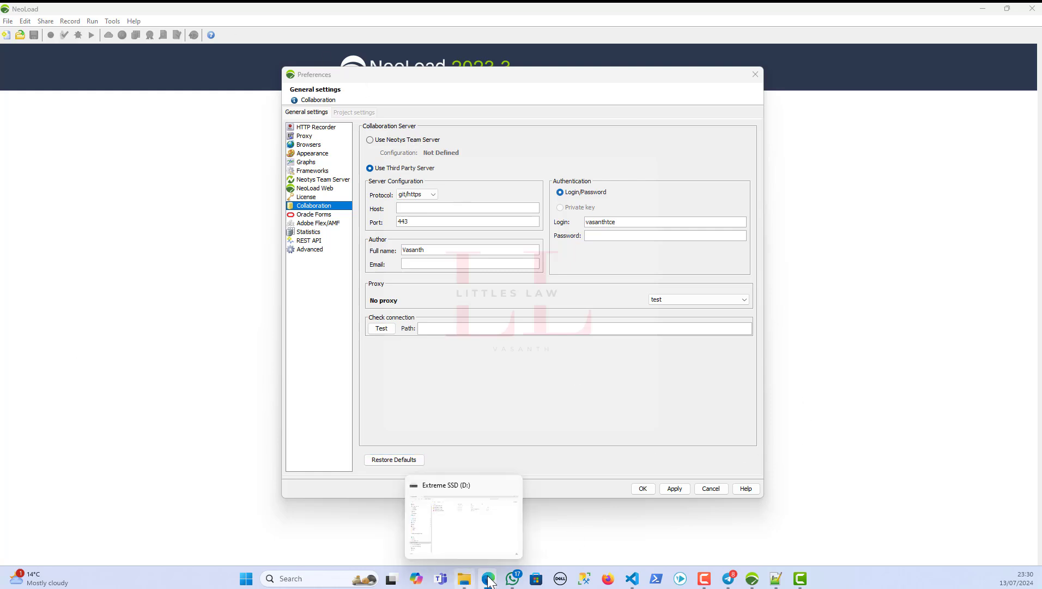
- Recheck the clone URL in Azure DevOps, then return to NeoLoad's Collaboration preferences
{"action": "mouse_move", "coordinate": [489, 581]}
{"action": "left_click", "coordinate": [433, 531]}
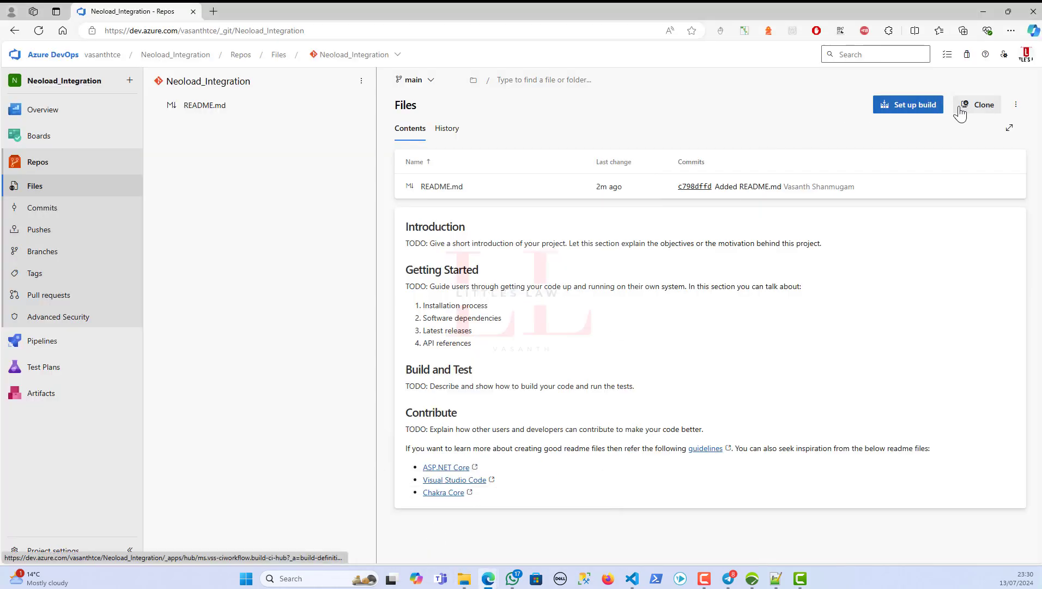
{"action": "left_click", "coordinate": [984, 105]}
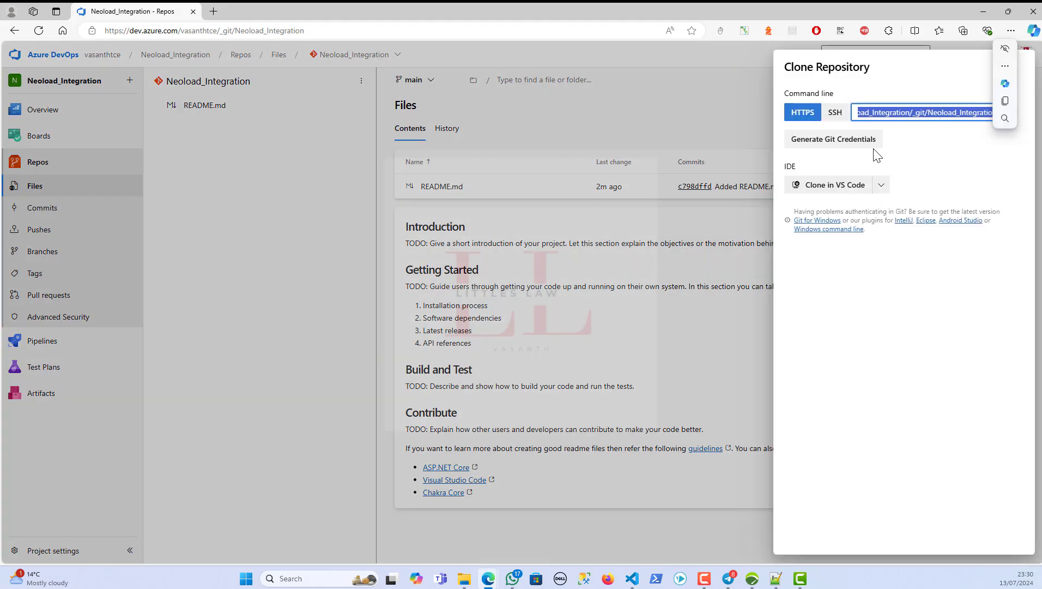
{"action": "left_click", "coordinate": [722, 106]}
{"action": "left_click", "coordinate": [985, 11]}
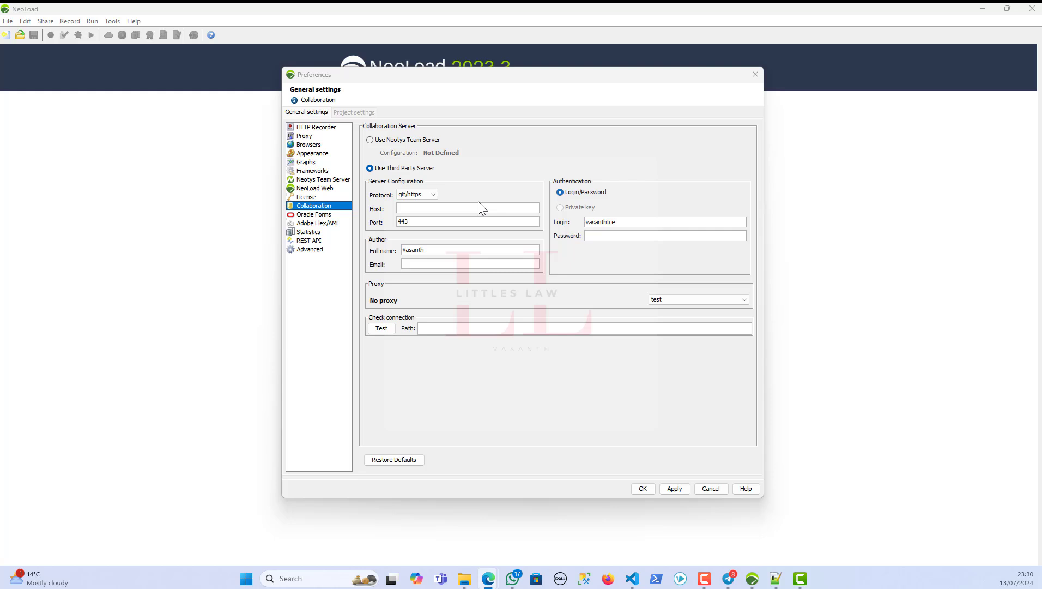
{"action": "left_click", "coordinate": [409, 208]}
{"action": "left_click", "coordinate": [412, 209]}
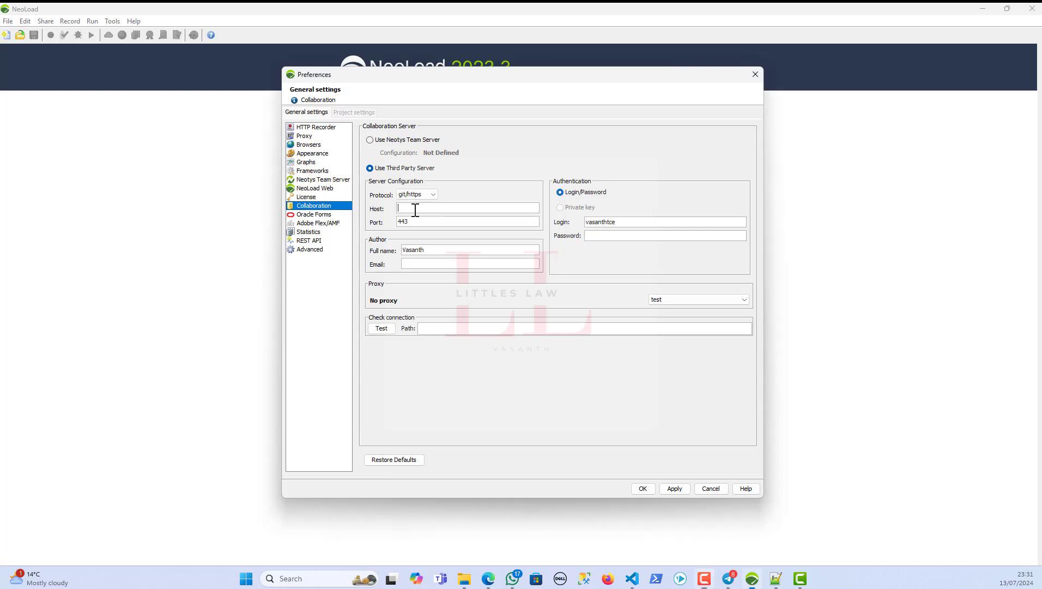
- Copy the Azure DevOps host from the notes into the Host field
{"action": "left_click", "coordinate": [775, 578]}
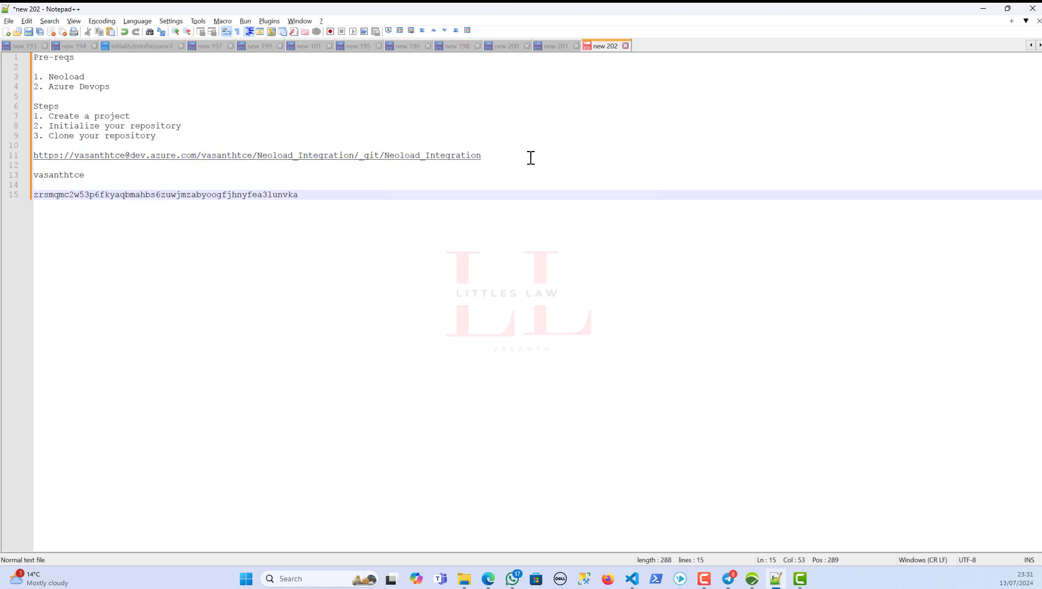
{"action": "left_click", "coordinate": [491, 156]}
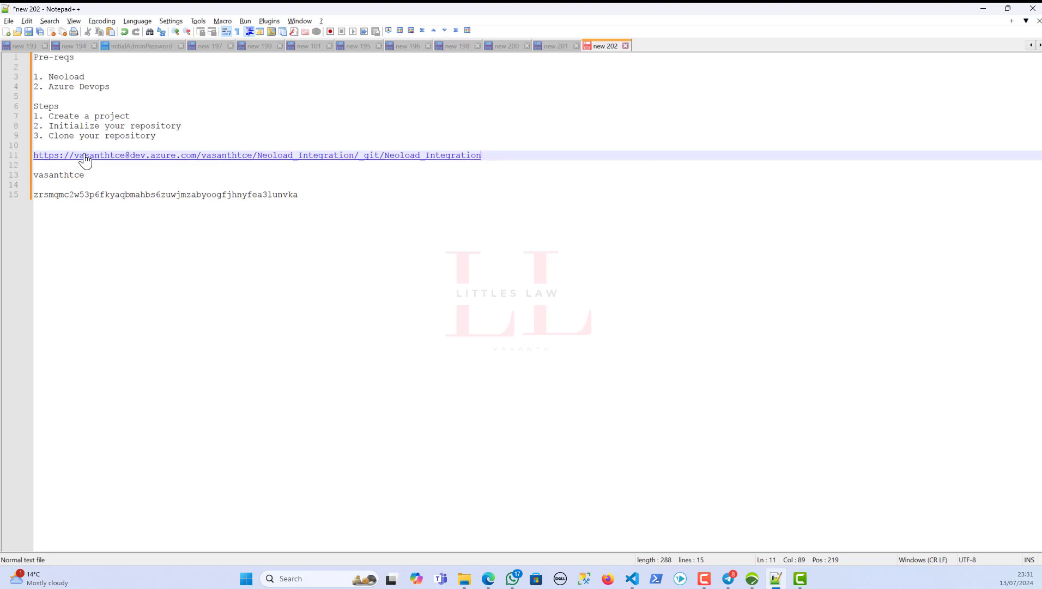
{"action": "left_click_drag", "start_coordinate": [74, 158], "coordinate": [196, 158]}
{"action": "key", "text": "ctrl+c"}
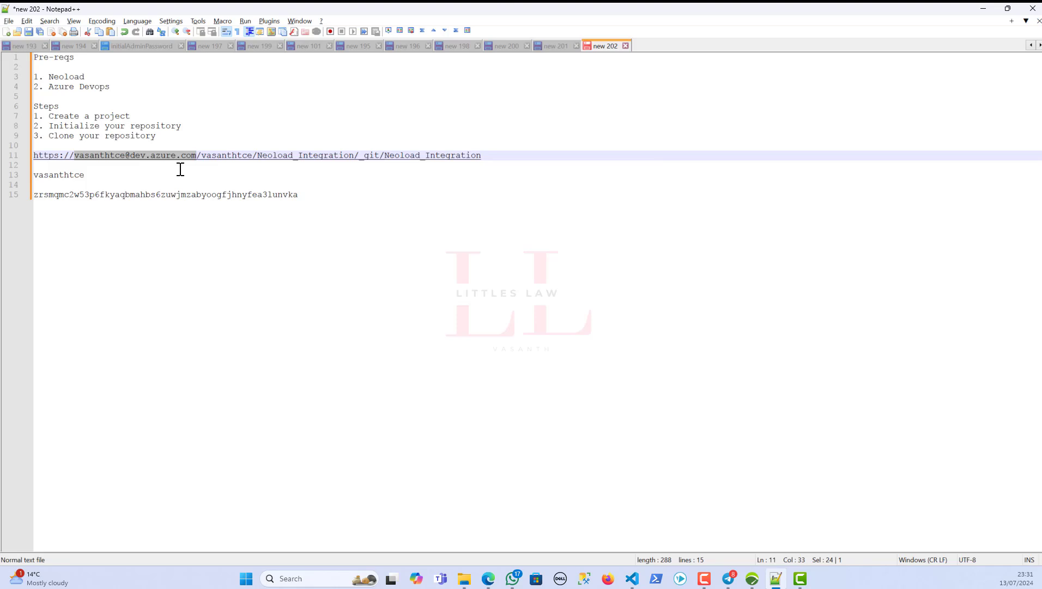
{"action": "left_click", "coordinate": [983, 9]}
{"action": "left_click", "coordinate": [407, 209]}
{"action": "key", "text": "ctrl+v"}
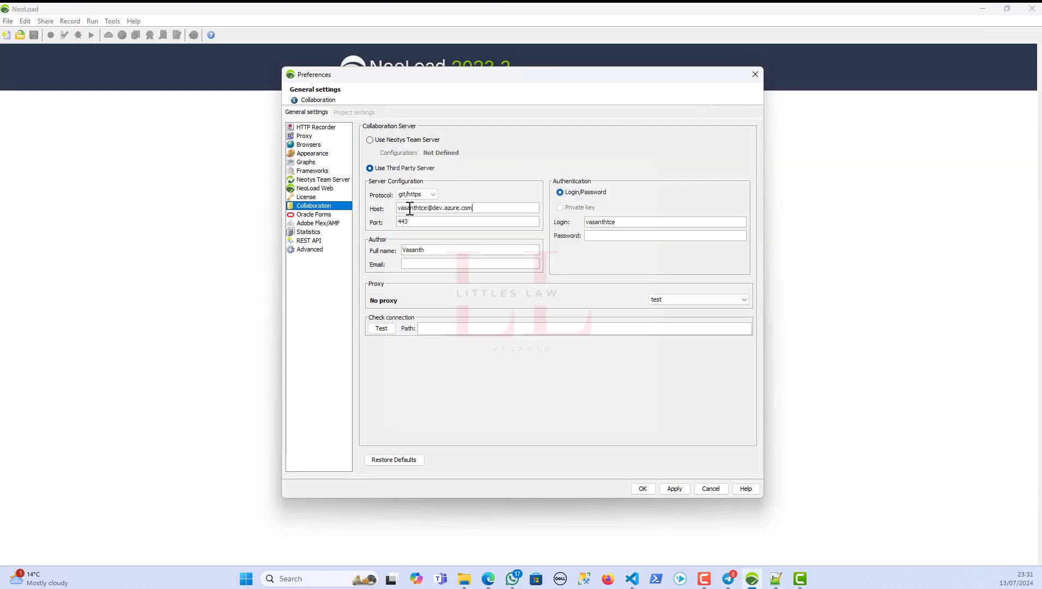
- Enter the author's e-mail address in the Email field
{"action": "left_click_drag", "start_coordinate": [430, 222], "coordinate": [382, 217]}
{"action": "left_click", "coordinate": [421, 264]}
- Paste the access token from the notes into the Password field
{"action": "key", "text": "alt+Tab"}
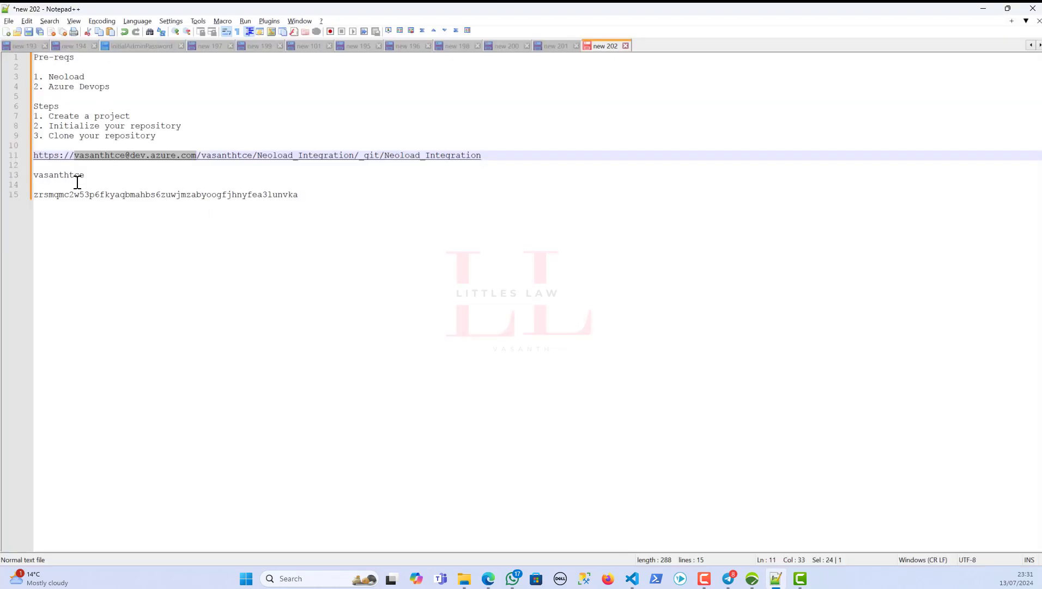
{"action": "double_click", "coordinate": [278, 195]}
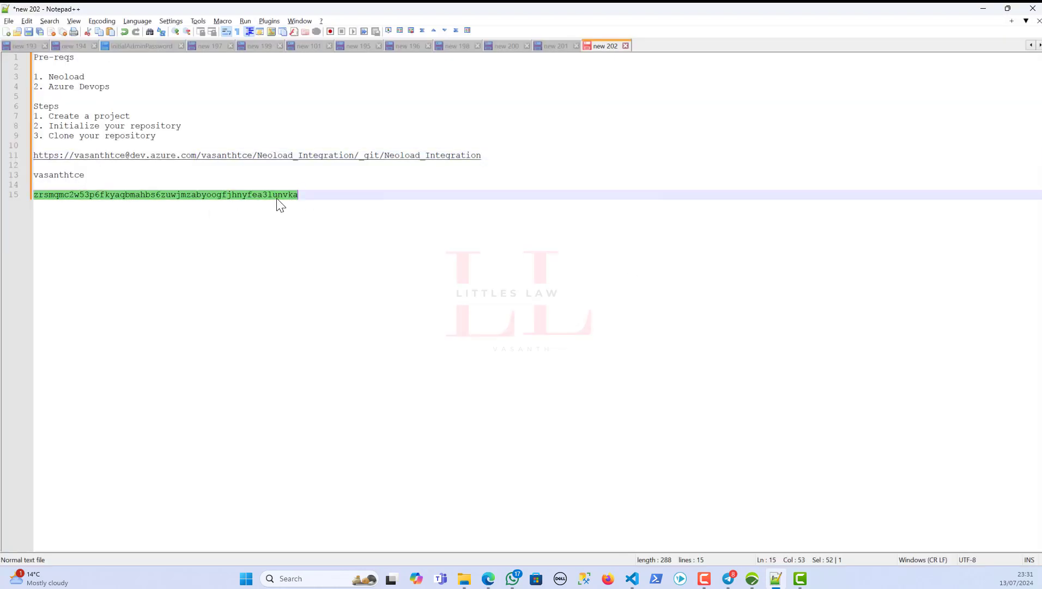
{"action": "key", "text": "alt+Tab"}
{"action": "left_click", "coordinate": [623, 235]}
{"action": "key", "text": "ctrl+v"}
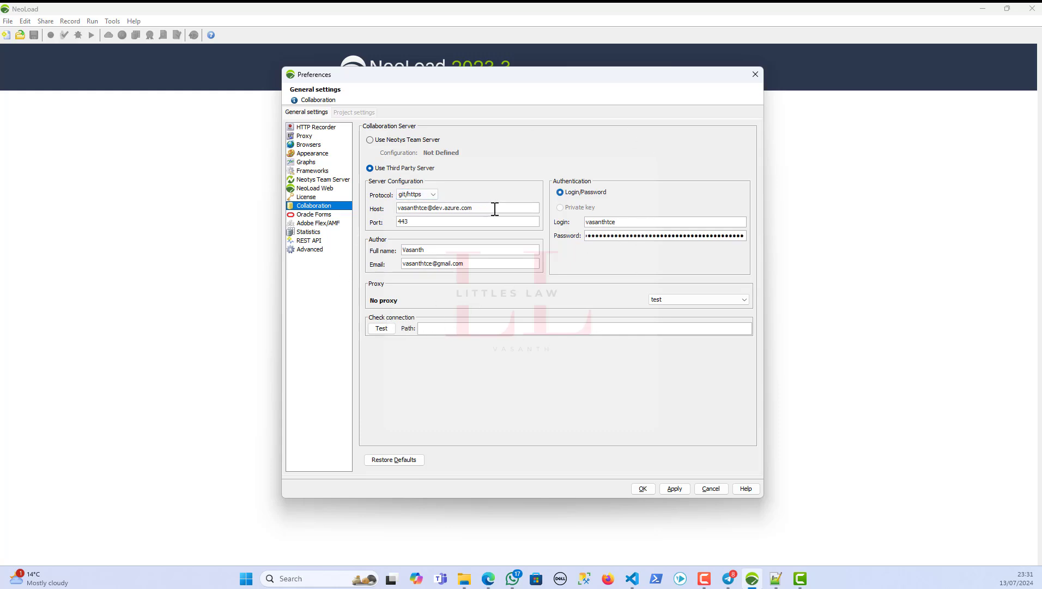
- Copy the repository path portion of the clone URL from the notes
{"action": "left_click_drag", "start_coordinate": [493, 209], "coordinate": [360, 194]}
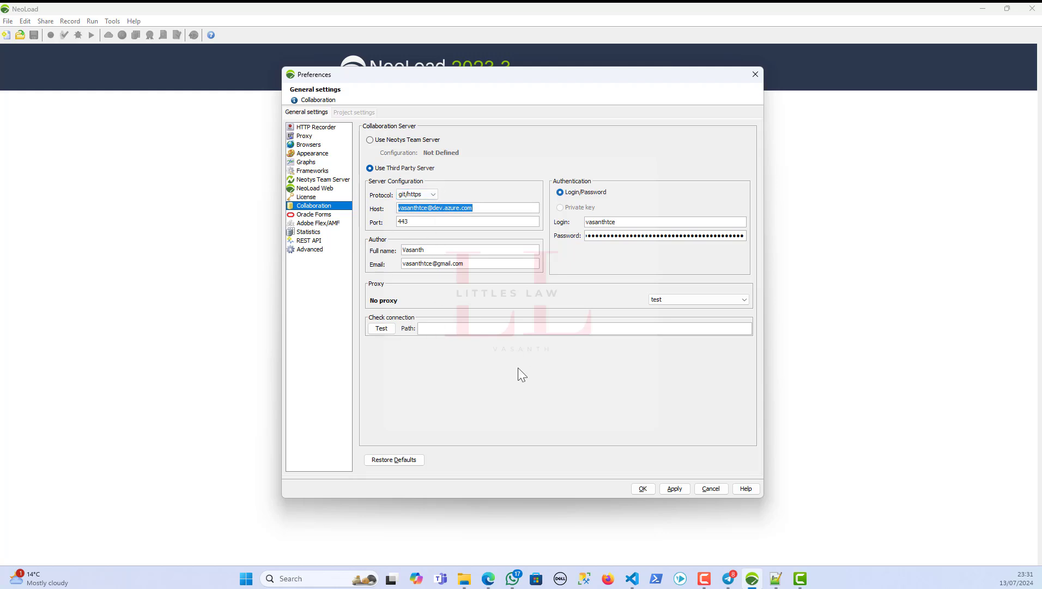
{"action": "key", "text": "alt+Tab"}
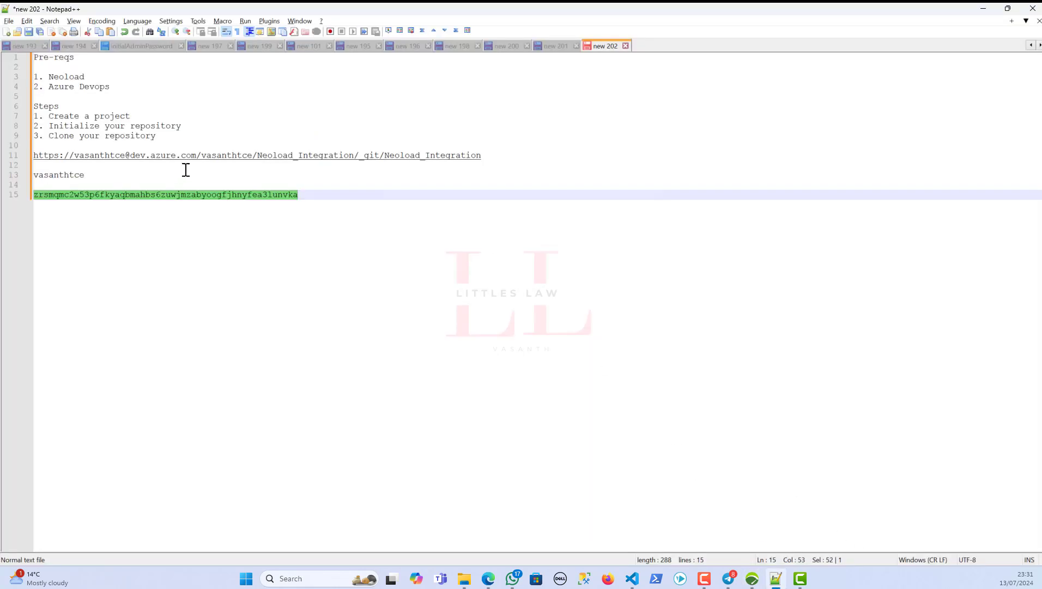
{"action": "left_click_drag", "start_coordinate": [499, 155], "coordinate": [198, 156]}
{"action": "key", "text": "ctrl+c"}
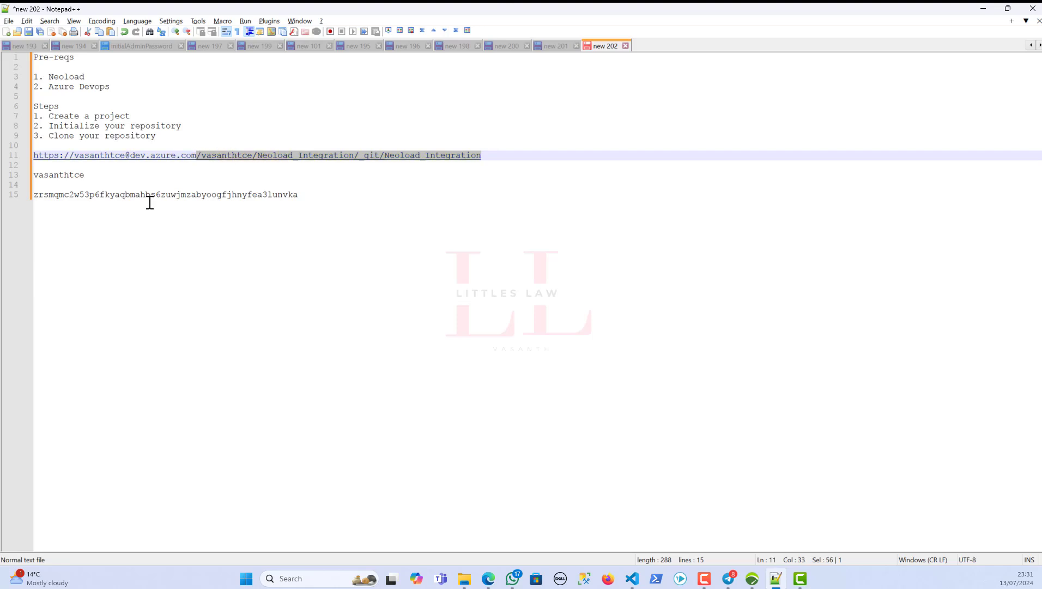
{"action": "key", "text": "alt+Tab"}
- Paste the repository path into Path, test the connection successfully, and apply the preferences
{"action": "left_click", "coordinate": [435, 326]}
{"action": "key", "text": "ctrl+v"}
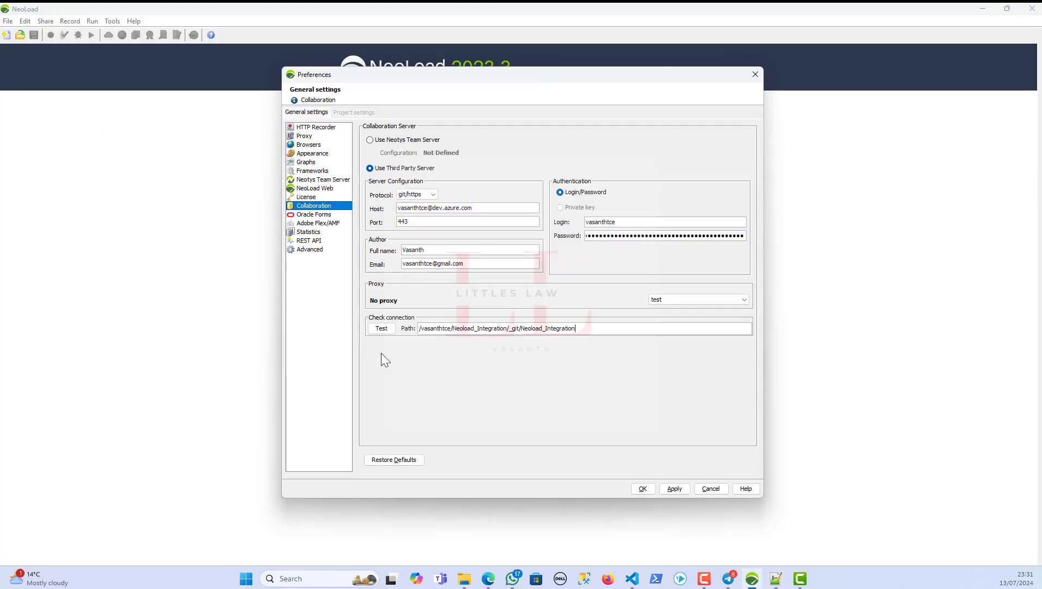
{"action": "left_click", "coordinate": [382, 328]}
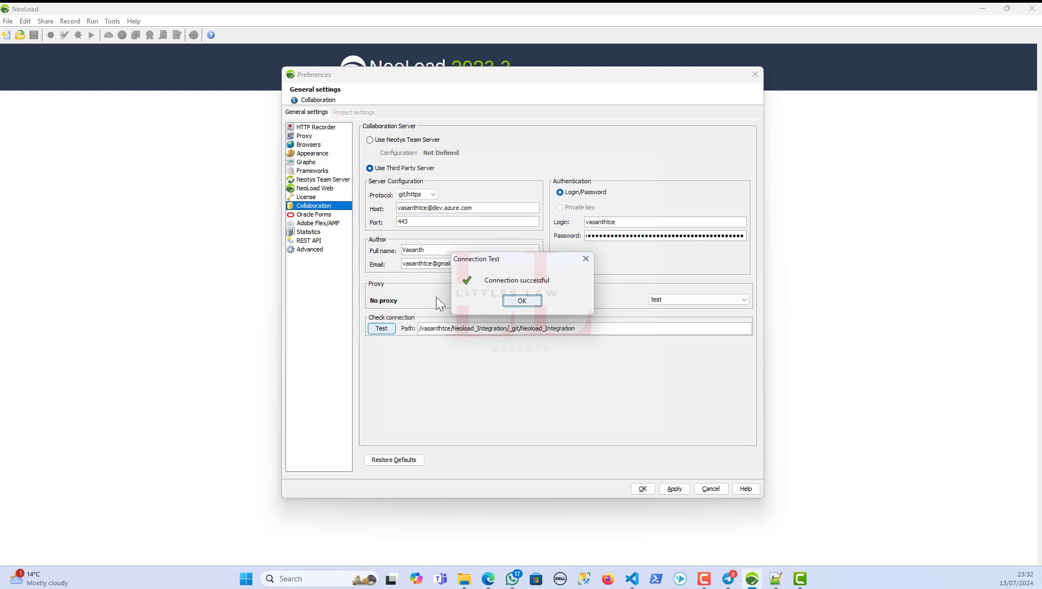
{"action": "left_click", "coordinate": [521, 302]}
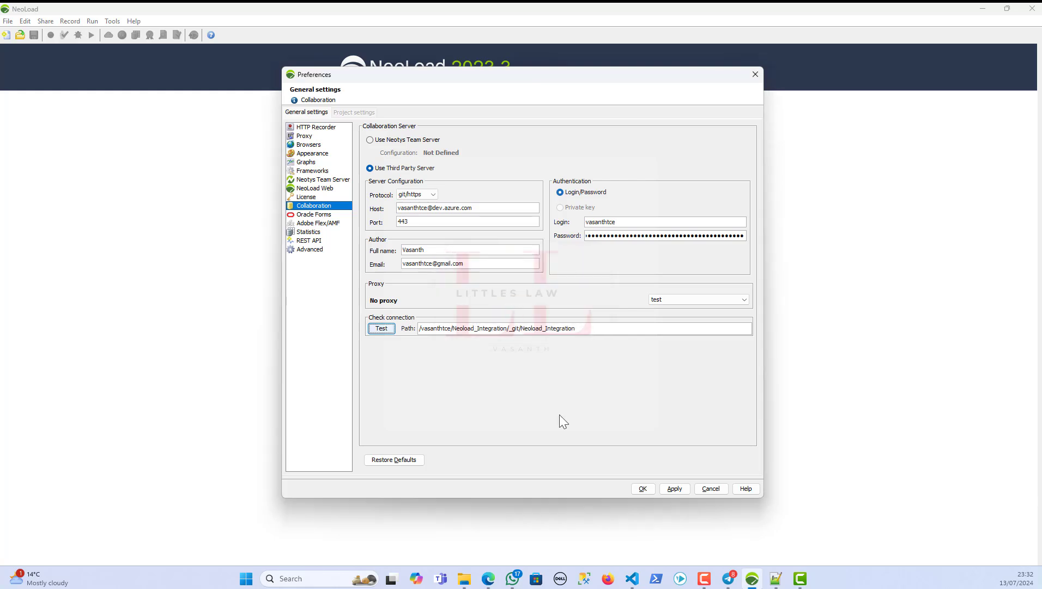
{"action": "left_click", "coordinate": [670, 487]}
- Start a new NeoLoad project with Share Project enabled, ready to enter the repository path
{"action": "left_click", "coordinate": [644, 489]}
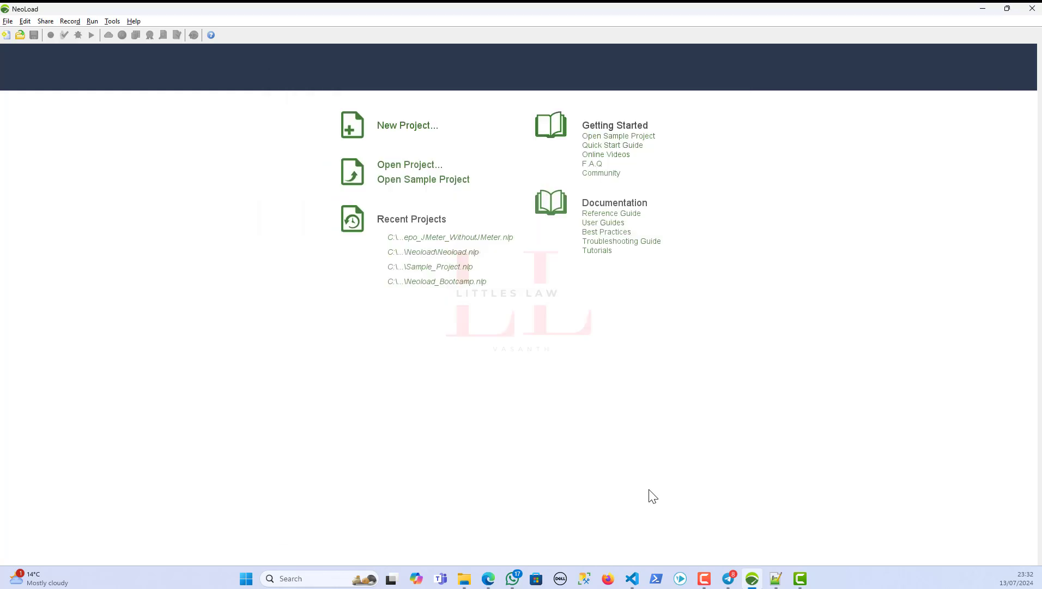
{"action": "left_click", "coordinate": [396, 126]}
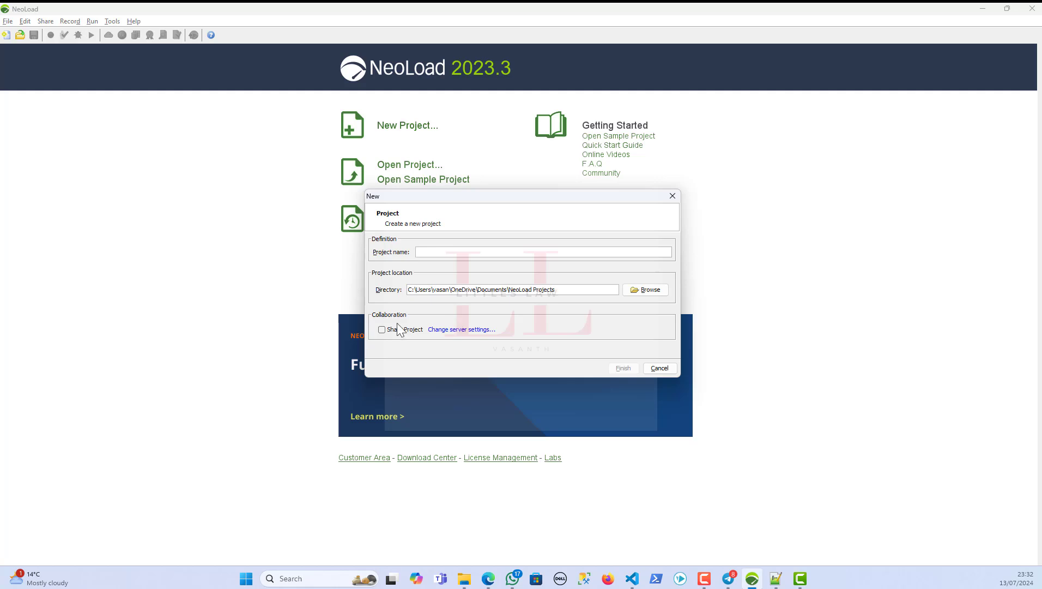
{"action": "left_click", "coordinate": [382, 330]}
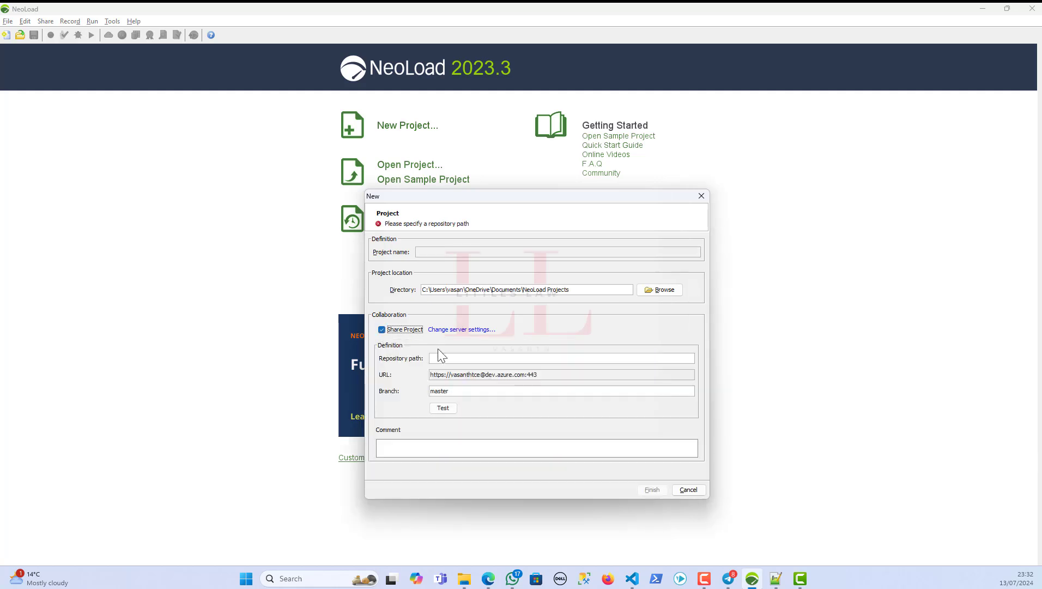
{"action": "left_click", "coordinate": [446, 358]}
- Paste the repository path copied from the notes into Repository path and change the branch from master to main
{"action": "left_click", "coordinate": [775, 578]}
{"action": "right_click", "coordinate": [273, 163]}
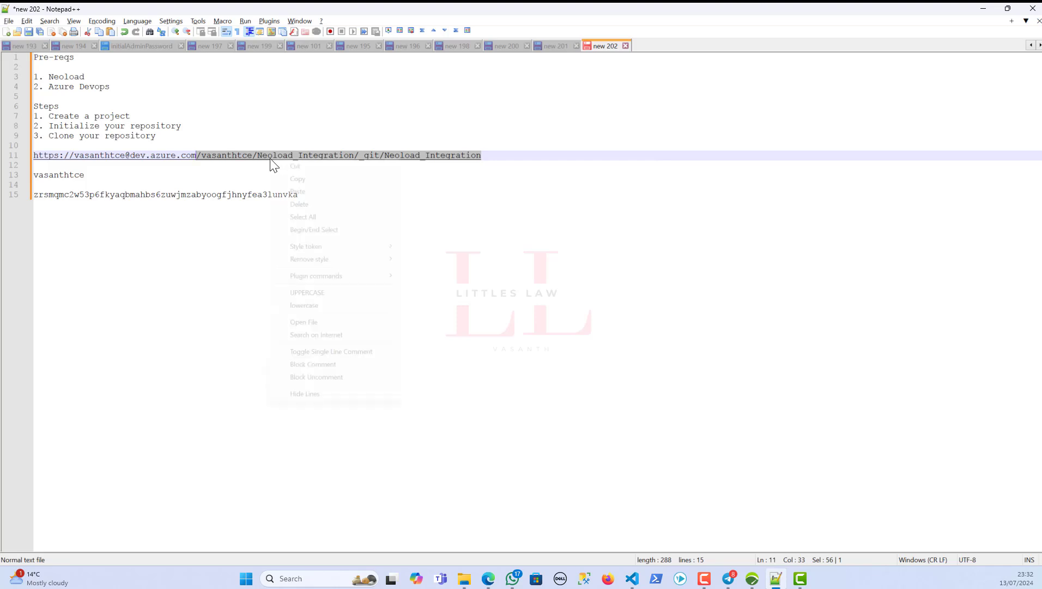
{"action": "left_click", "coordinate": [291, 179]}
{"action": "left_click", "coordinate": [982, 9]}
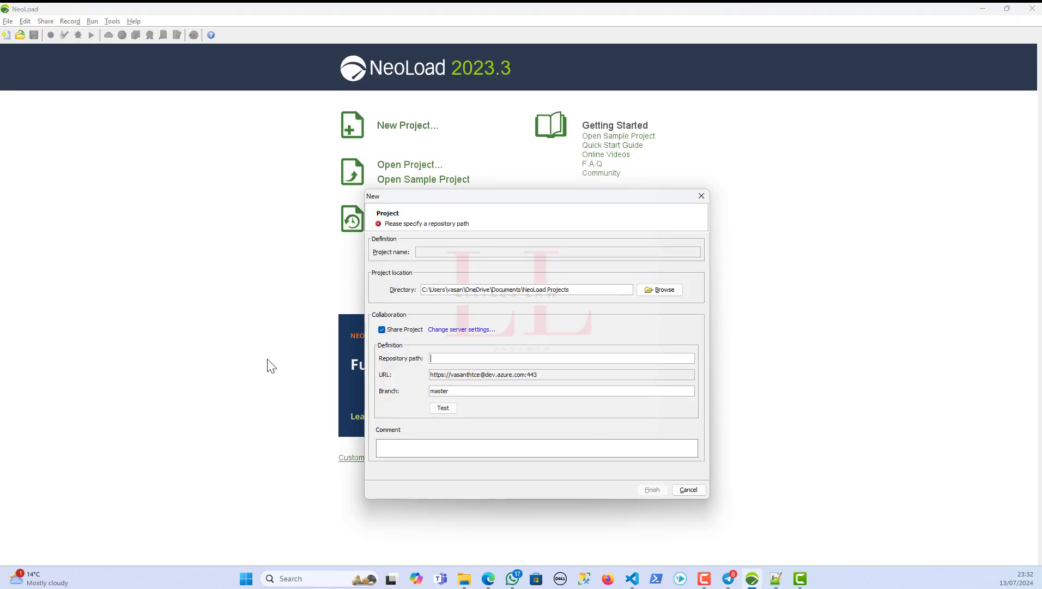
{"action": "key", "text": "ctrl+v"}
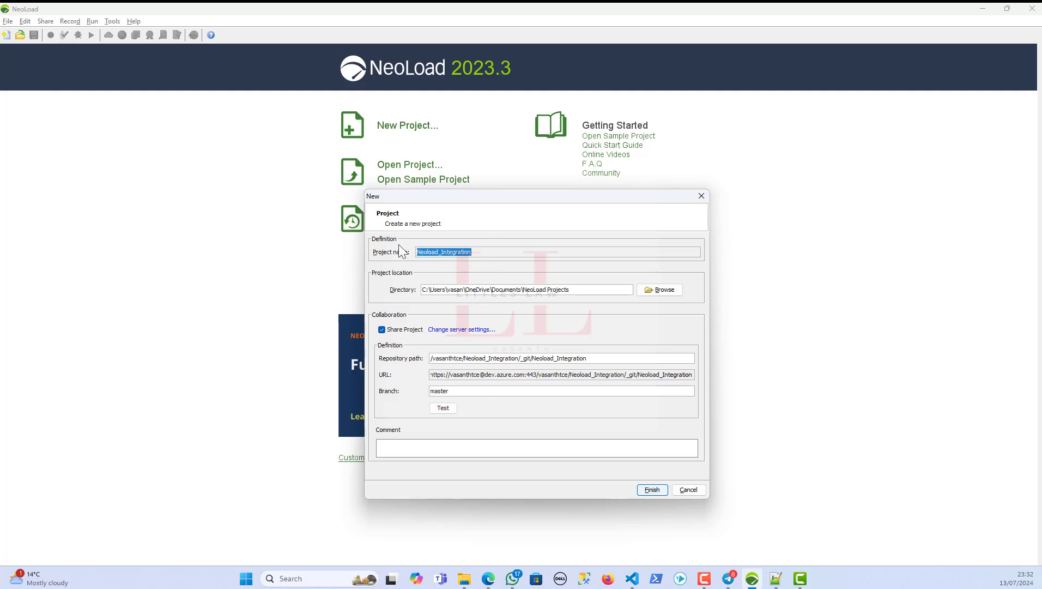
{"action": "left_click_drag", "start_coordinate": [455, 391], "coordinate": [349, 389]}
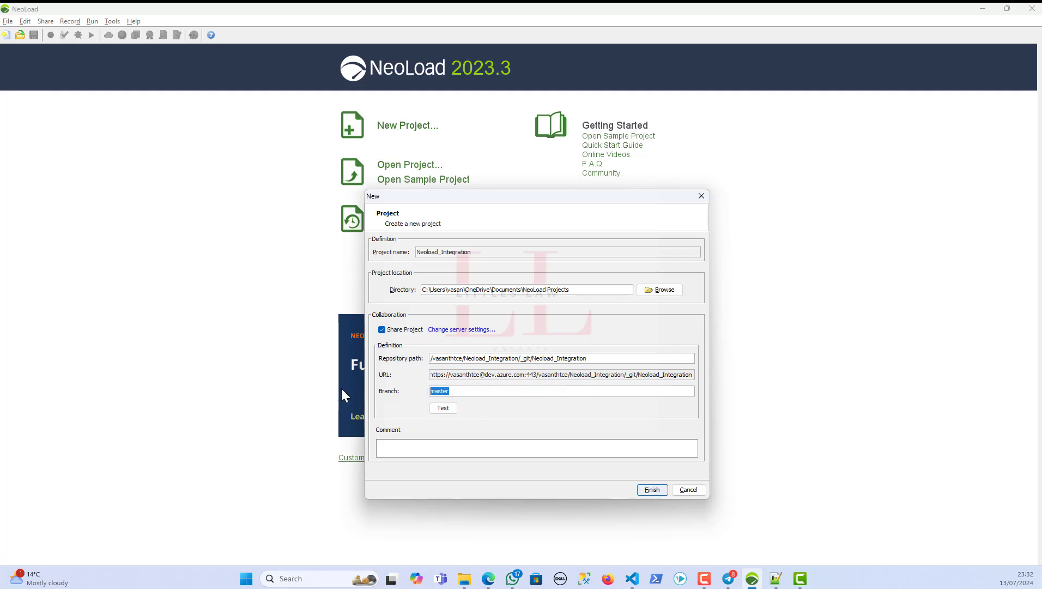
{"action": "type", "text": "main"}
- Test the repository settings, then replace the branch main with new-branch-01
{"action": "left_click", "coordinate": [454, 410]}
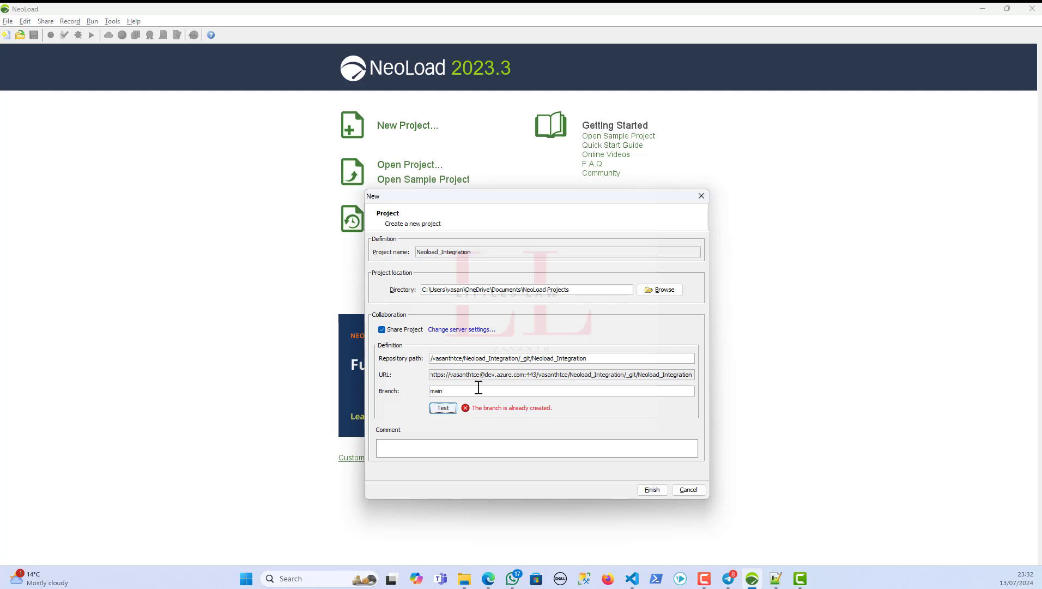
{"action": "left_click_drag", "start_coordinate": [479, 388], "coordinate": [303, 376]}
{"action": "left_click_drag", "start_coordinate": [451, 391], "coordinate": [391, 388]}
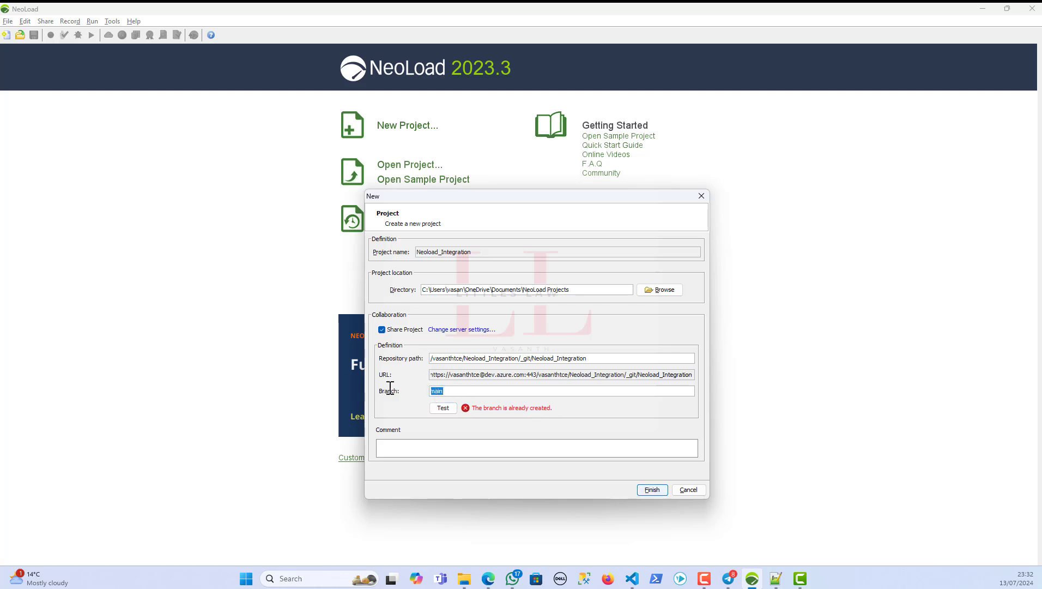
{"action": "type", "text": "new"}
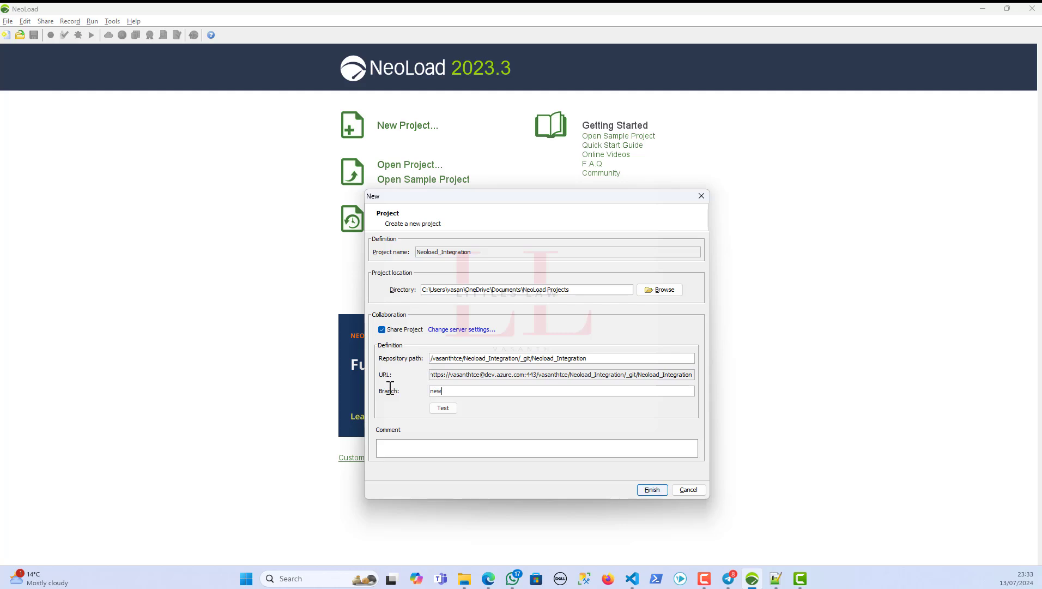
{"action": "type", "text": "-branch-01"}
- Check the Azure DevOps repository's branch list, which still shows only main
{"action": "mouse_move", "coordinate": [488, 577]}
{"action": "left_click", "coordinate": [447, 520]}
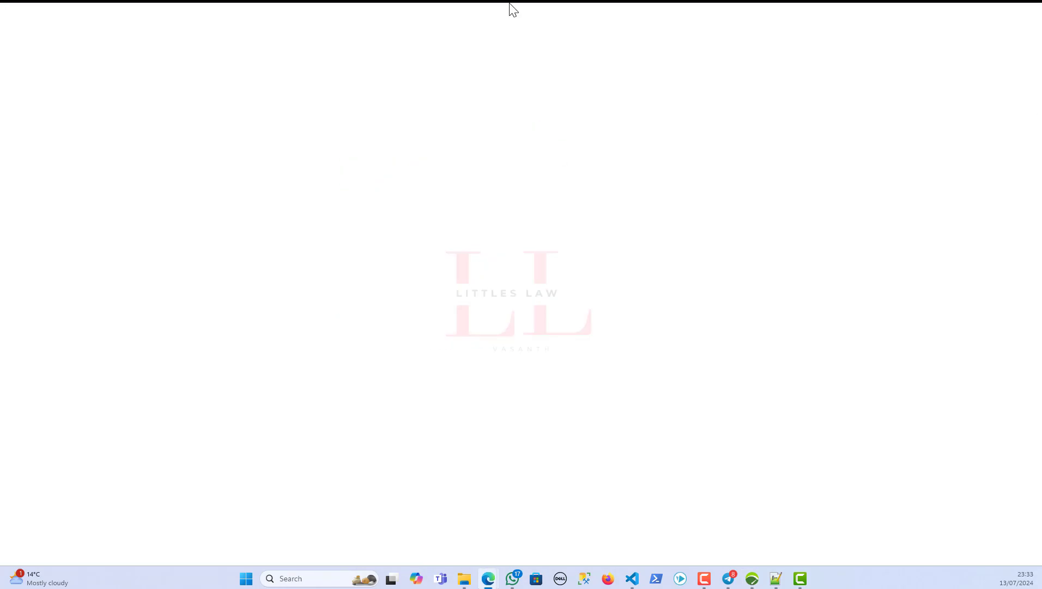
{"action": "left_click", "coordinate": [430, 82]}
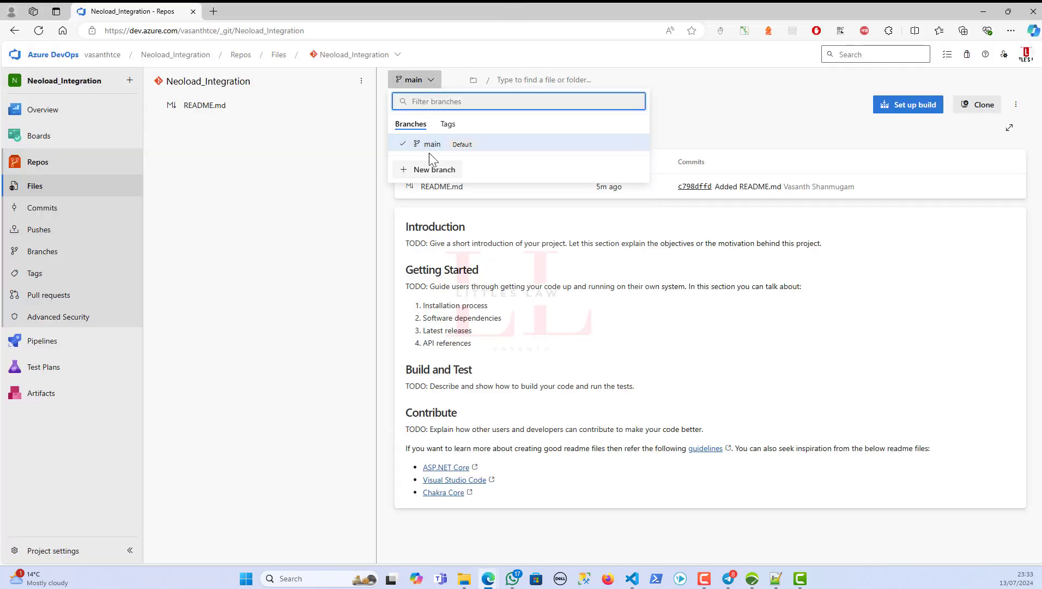
{"action": "left_click", "coordinate": [983, 12]}
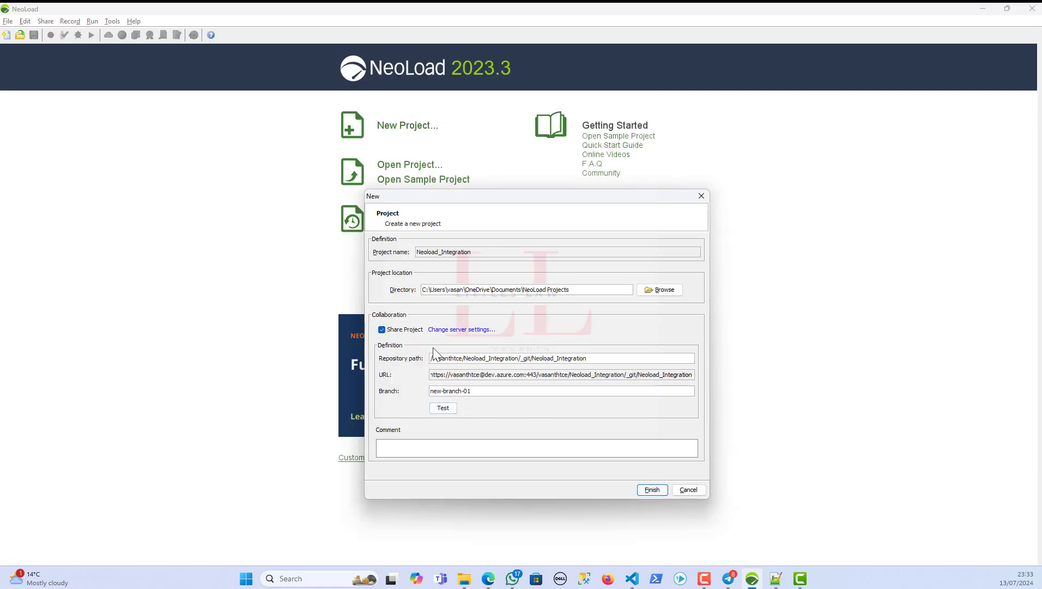
- Enter the comment 'This will be my first branch' and finish creating the shared project
{"action": "left_click", "coordinate": [399, 454]}
{"action": "type", "text": "This will be my first branch"}
{"action": "left_click", "coordinate": [776, 579]}
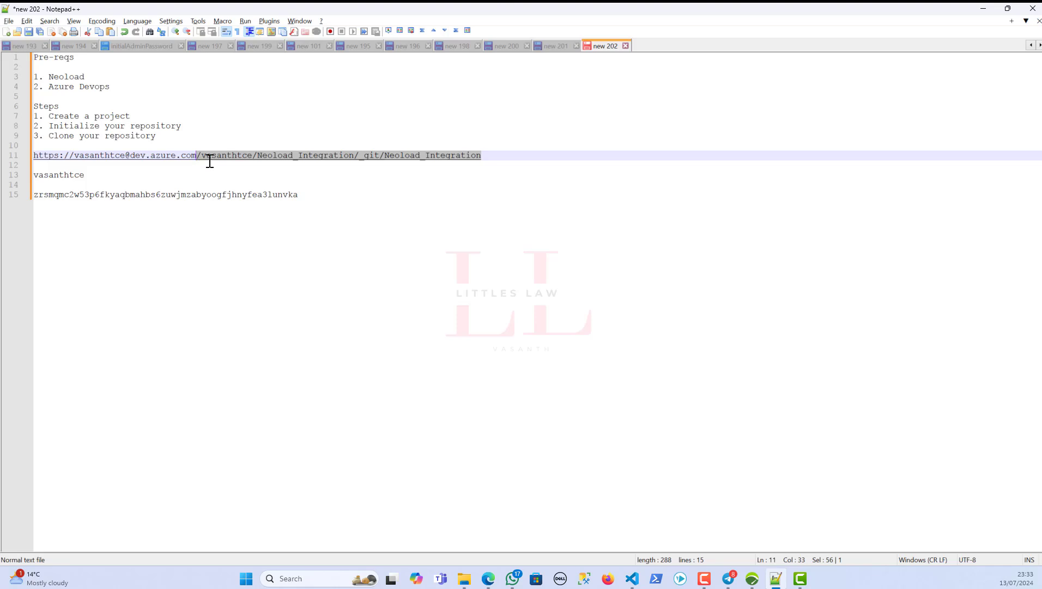
{"action": "left_click", "coordinate": [984, 9]}
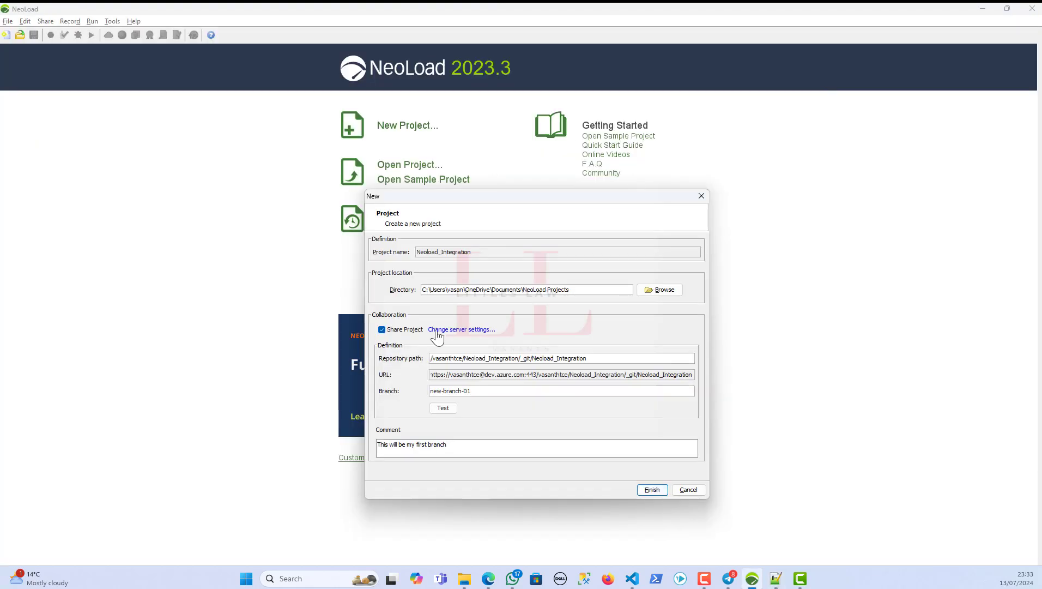
{"action": "left_click", "coordinate": [653, 493]}
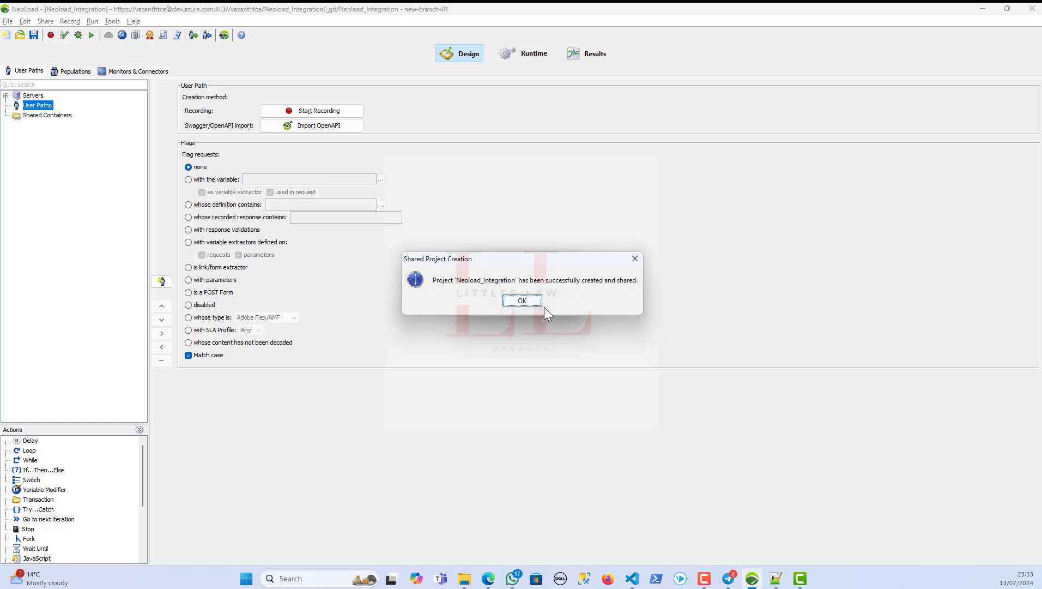
- Dismiss the success and welcome dialogs, then add a new user path named Script-01
{"action": "left_click", "coordinate": [539, 303]}
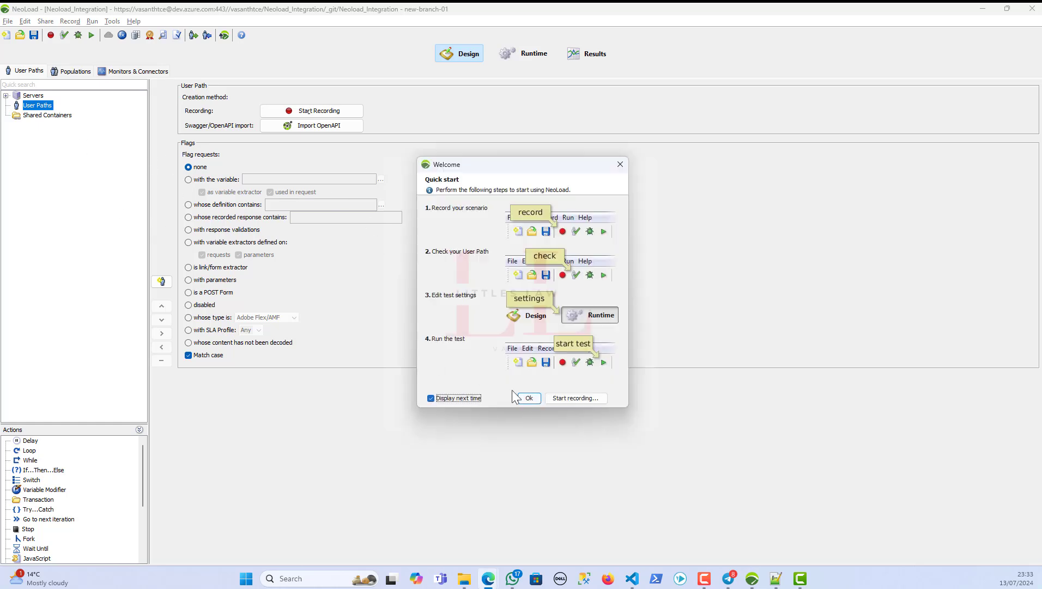
{"action": "left_click", "coordinate": [526, 398]}
{"action": "right_click", "coordinate": [50, 109]}
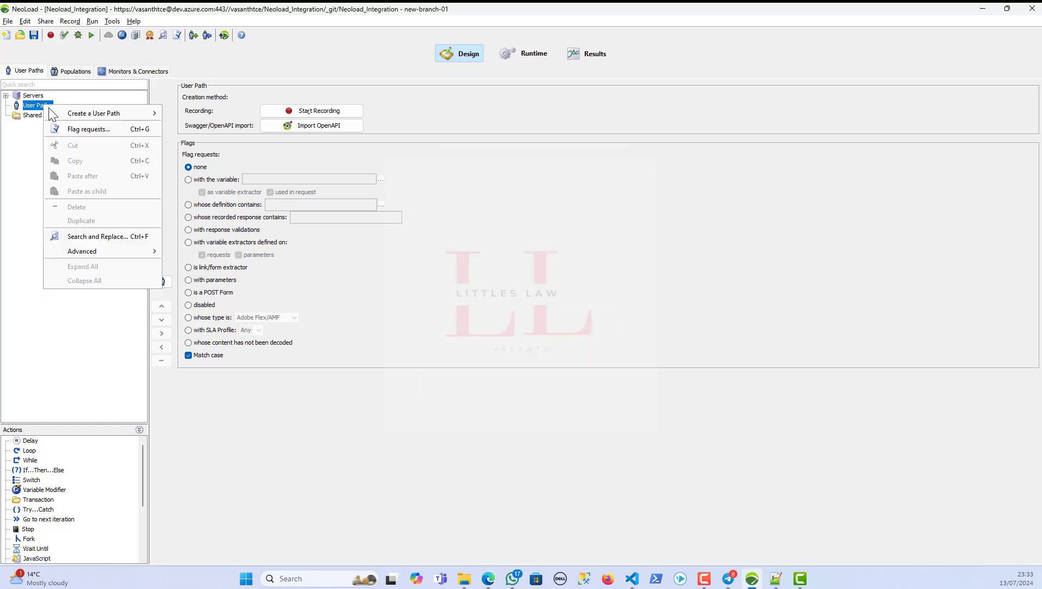
{"action": "mouse_move", "coordinate": [103, 113]}
{"action": "left_click", "coordinate": [185, 113]}
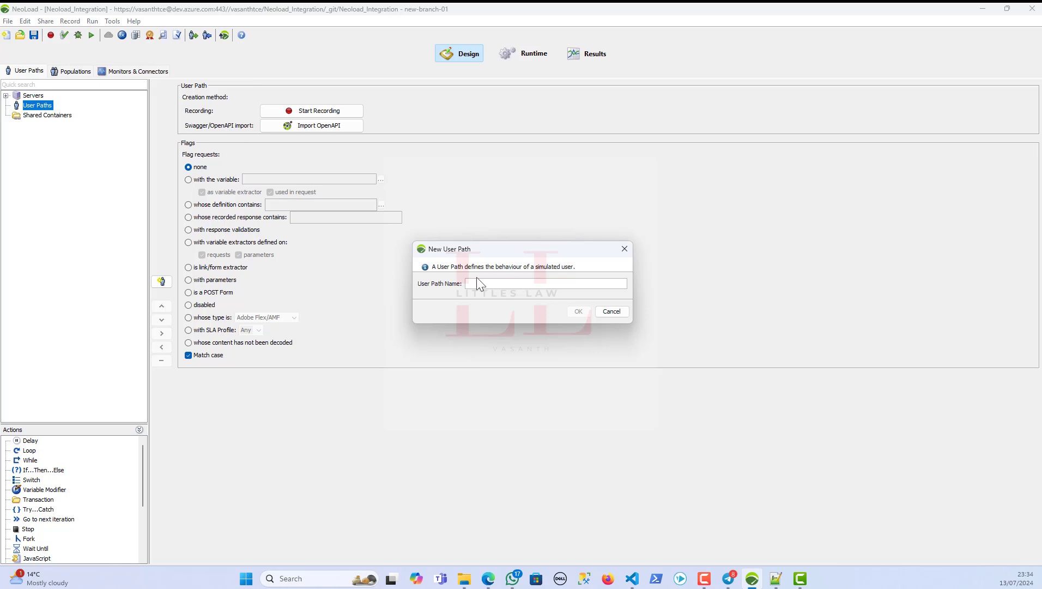
{"action": "type", "text": "Script-01"}
{"action": "left_click", "coordinate": [582, 312]}
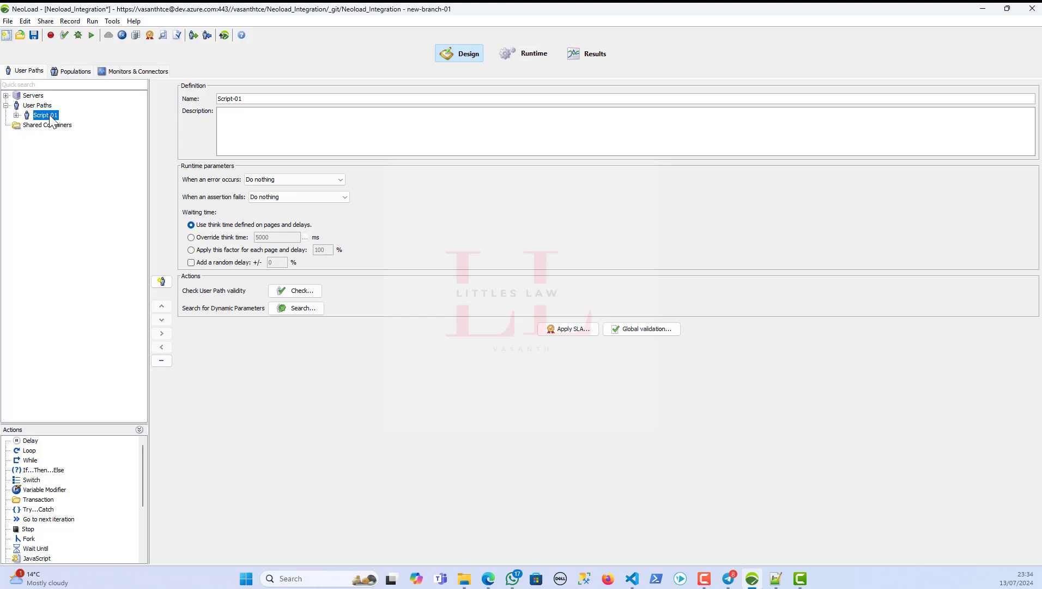
- Start publishing the project to branch new-branch-01 with the tag 'v'
{"action": "left_click", "coordinate": [44, 23]}
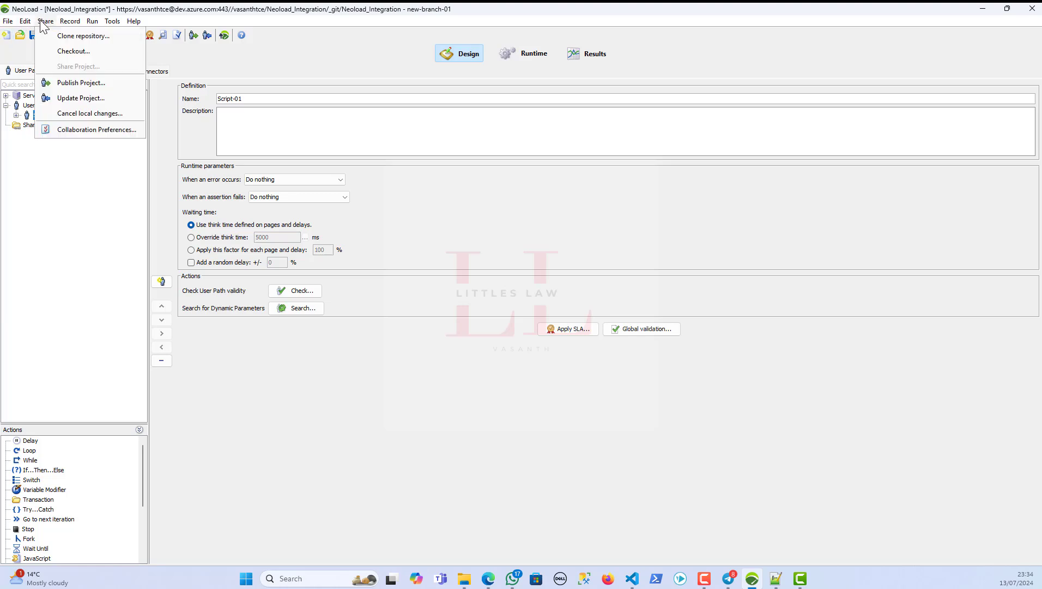
{"action": "left_click", "coordinate": [64, 85]}
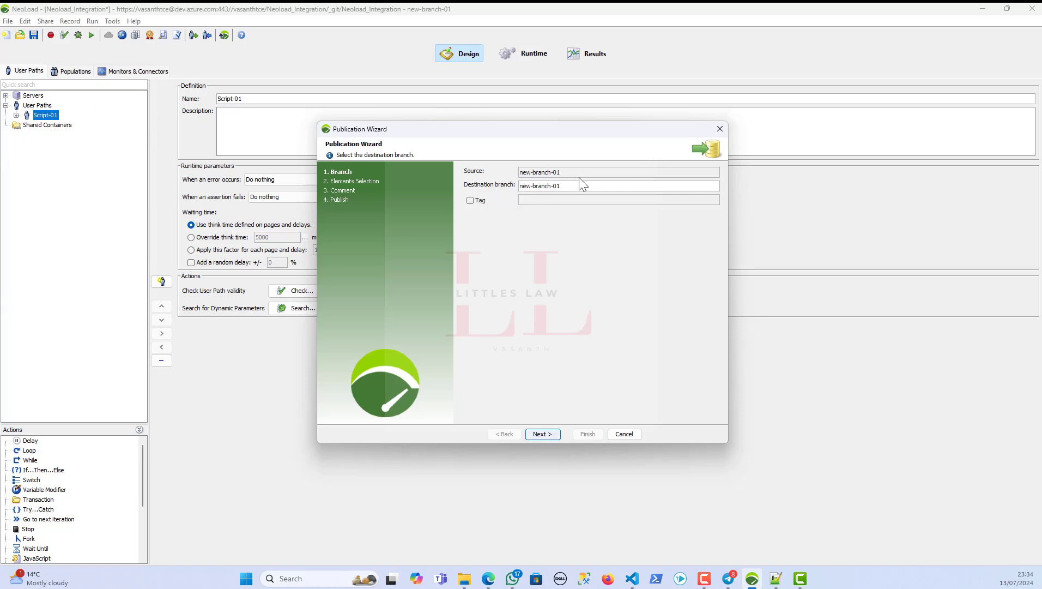
{"action": "left_click_drag", "start_coordinate": [580, 185], "coordinate": [449, 169]}
{"action": "left_click", "coordinate": [471, 201]}
{"action": "left_click", "coordinate": [529, 199]}
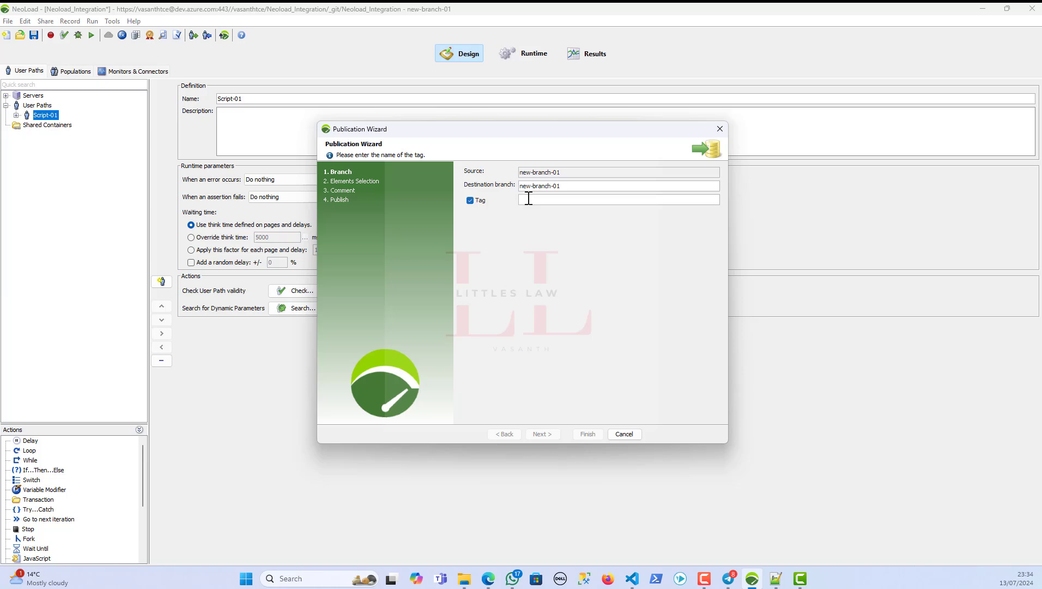
{"action": "type", "text": "vasanth"}
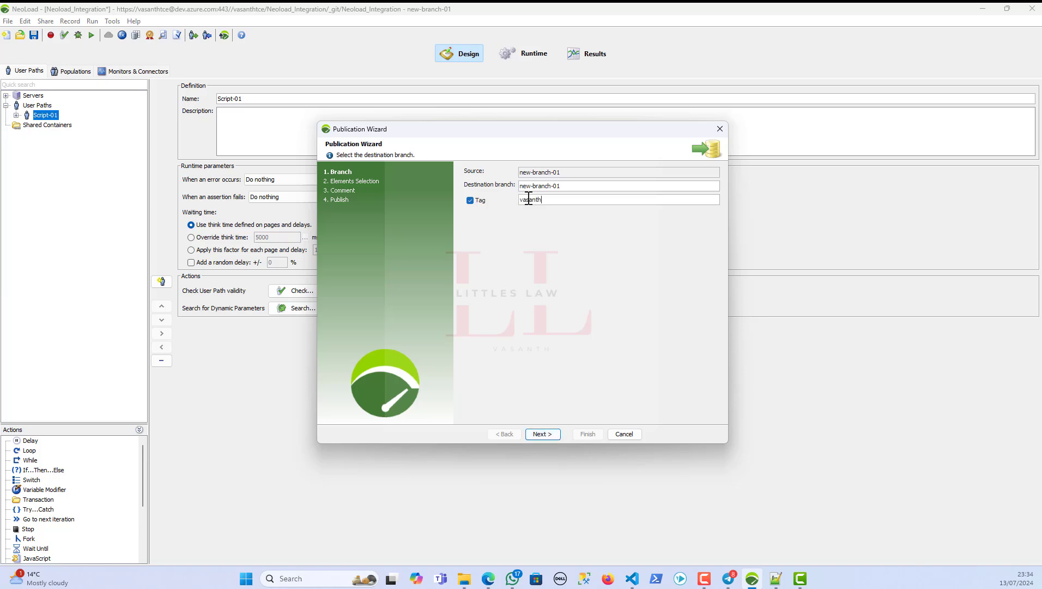
- Step through the element selection and comment pages to complete the publication
{"action": "left_click", "coordinate": [536, 433]}
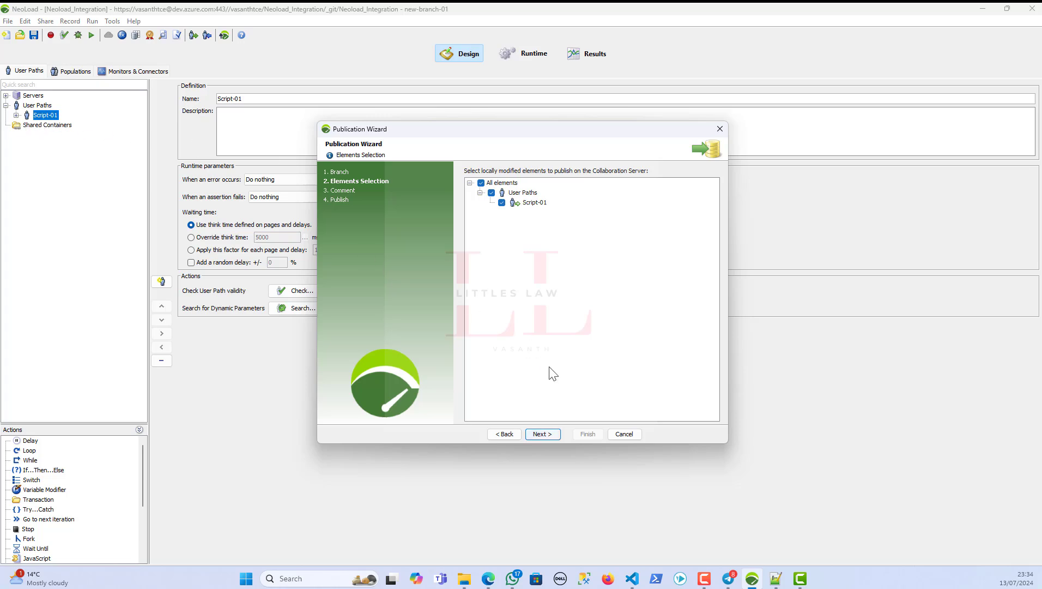
{"action": "left_click", "coordinate": [542, 436]}
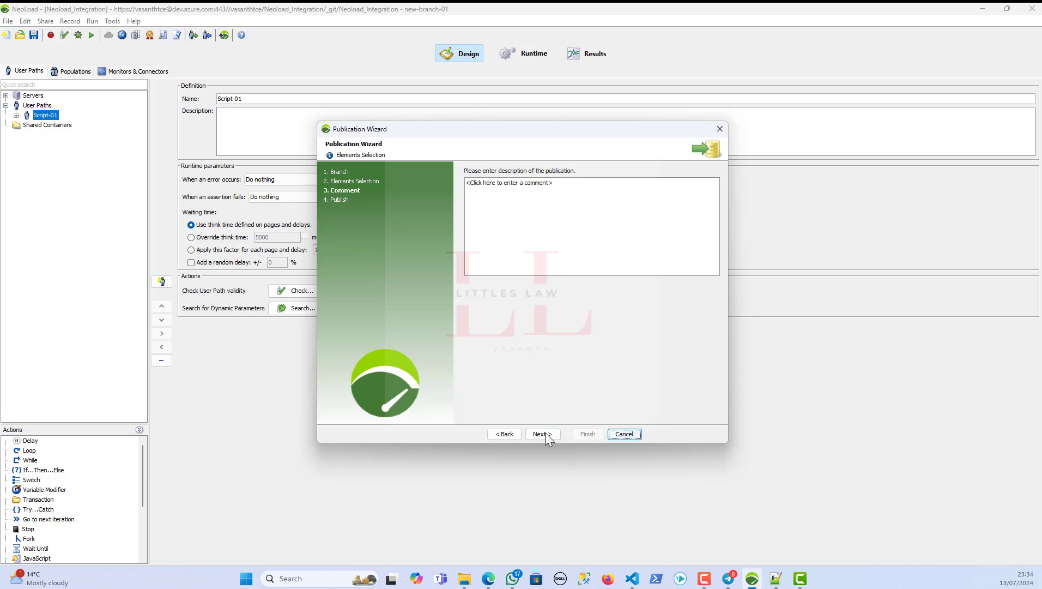
{"action": "left_click", "coordinate": [545, 434]}
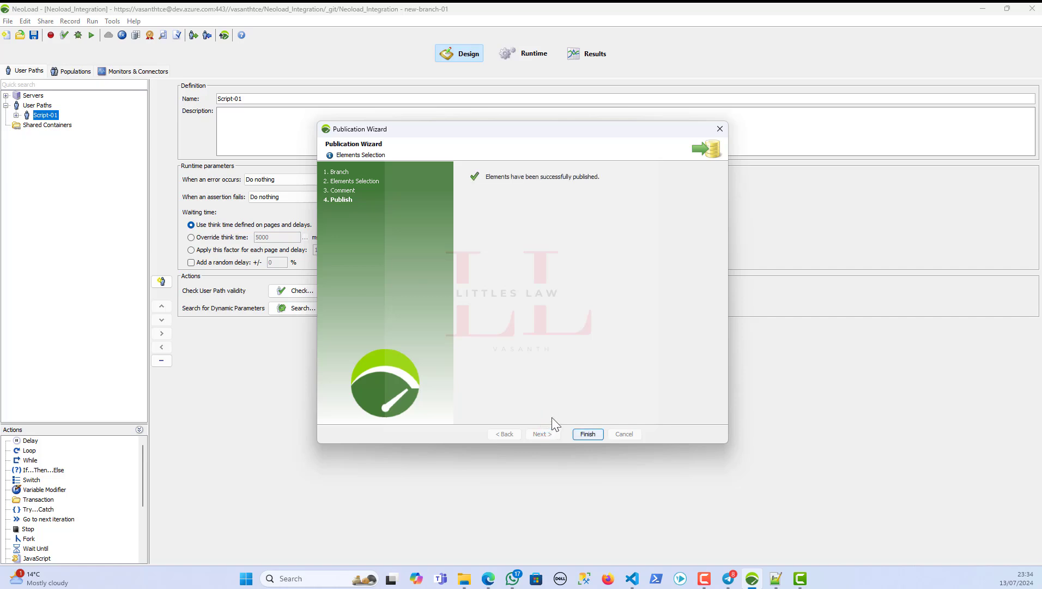
{"action": "left_click", "coordinate": [588, 434]}
- Refresh the Azure DevOps Repos page and show the files on new-branch-01
{"action": "mouse_move", "coordinate": [490, 572]}
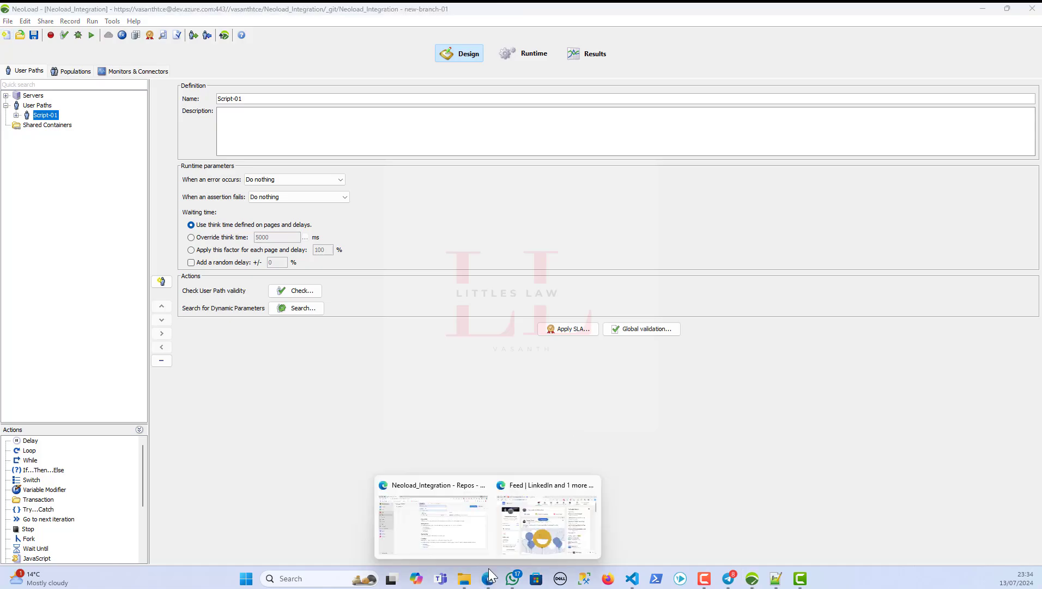
{"action": "left_click", "coordinate": [434, 524]}
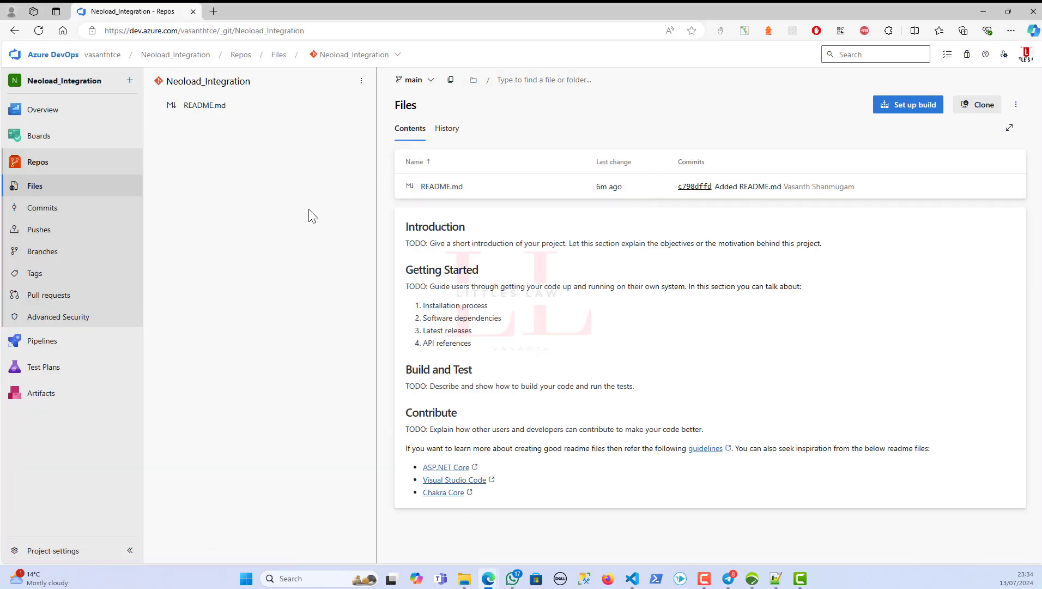
{"action": "left_click", "coordinate": [33, 32]}
{"action": "left_click", "coordinate": [424, 83]}
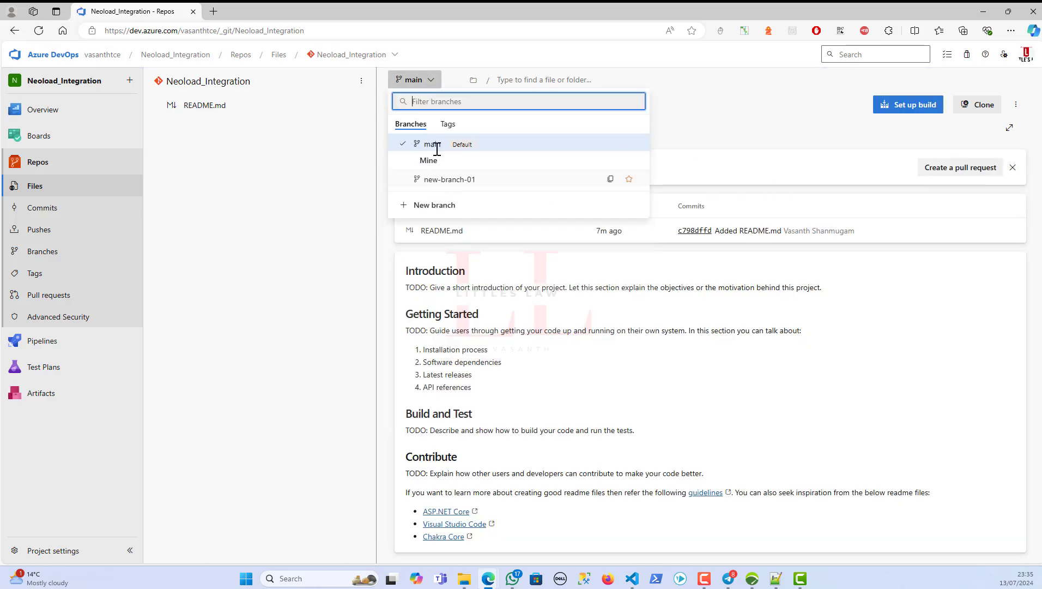
{"action": "left_click", "coordinate": [429, 181]}
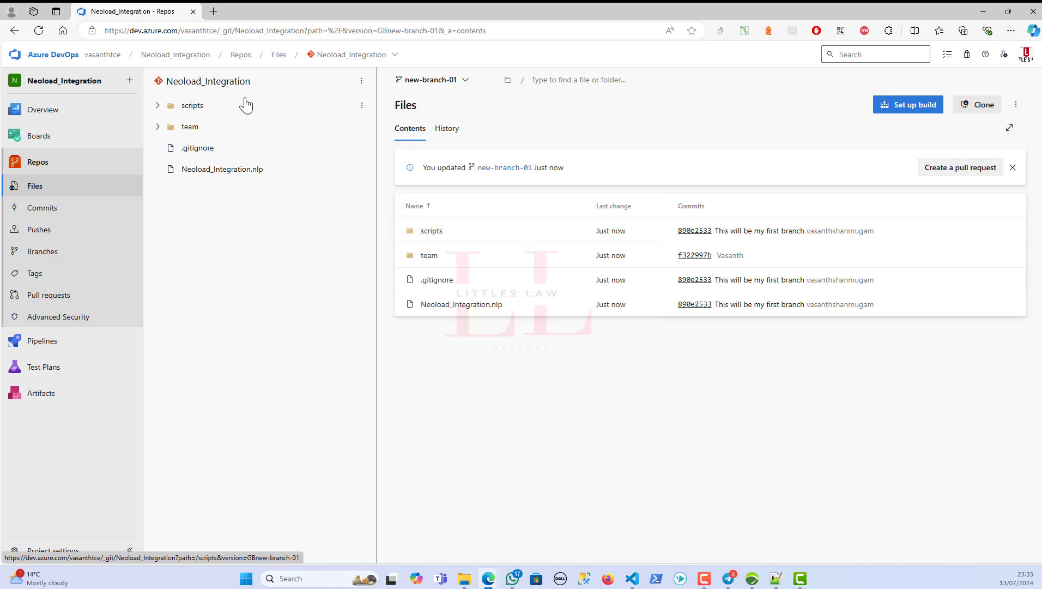
- Expand scripts, team, scenarios, vus, zones, project-settings, monitoring-agents and js-libraries to inspect the published files
{"action": "left_click", "coordinate": [158, 105]}
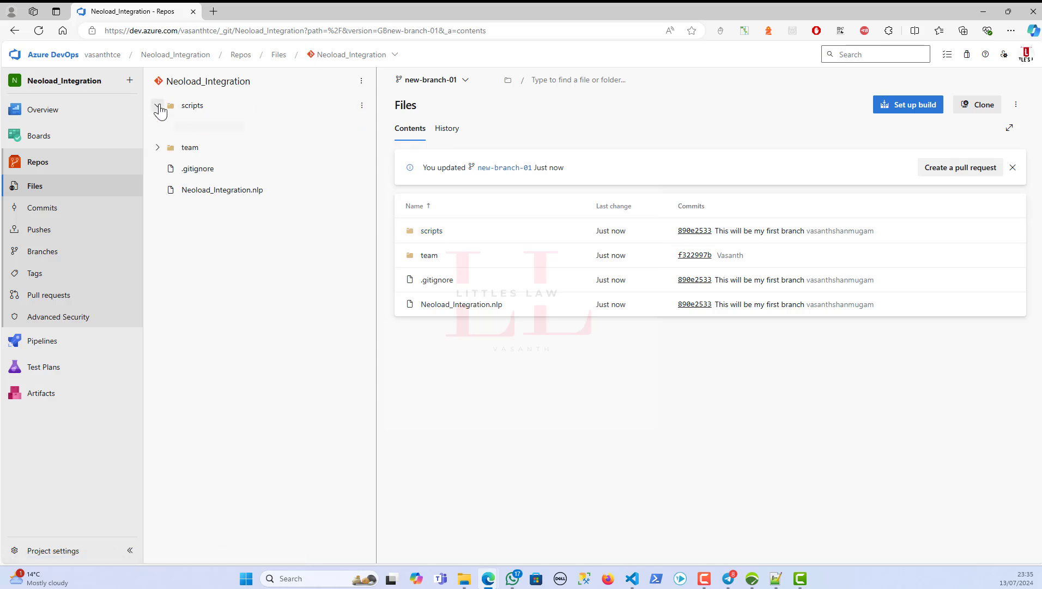
{"action": "left_click", "coordinate": [158, 147]}
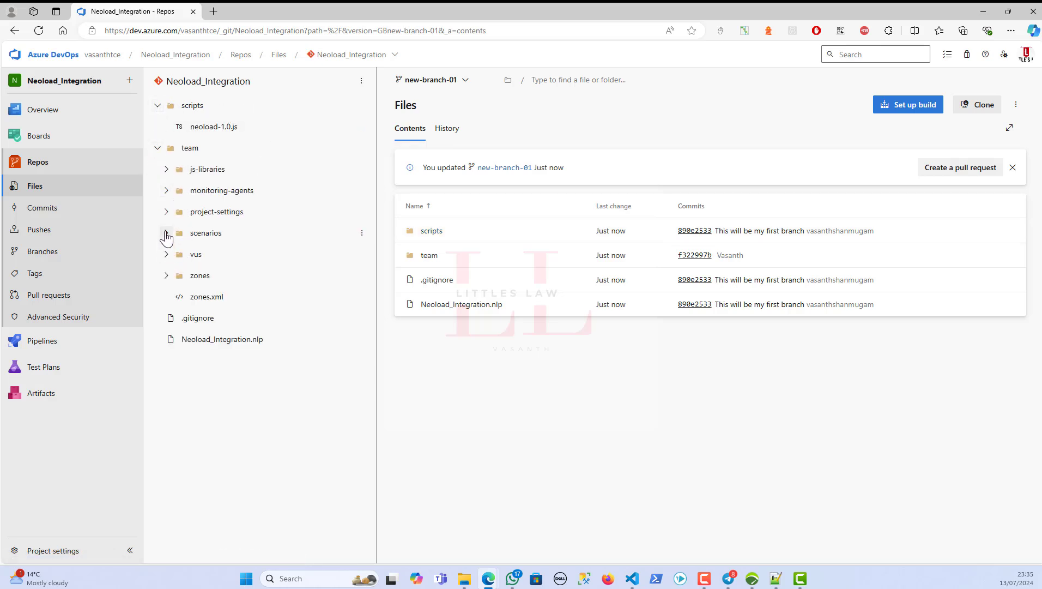
{"action": "left_click", "coordinate": [167, 233]}
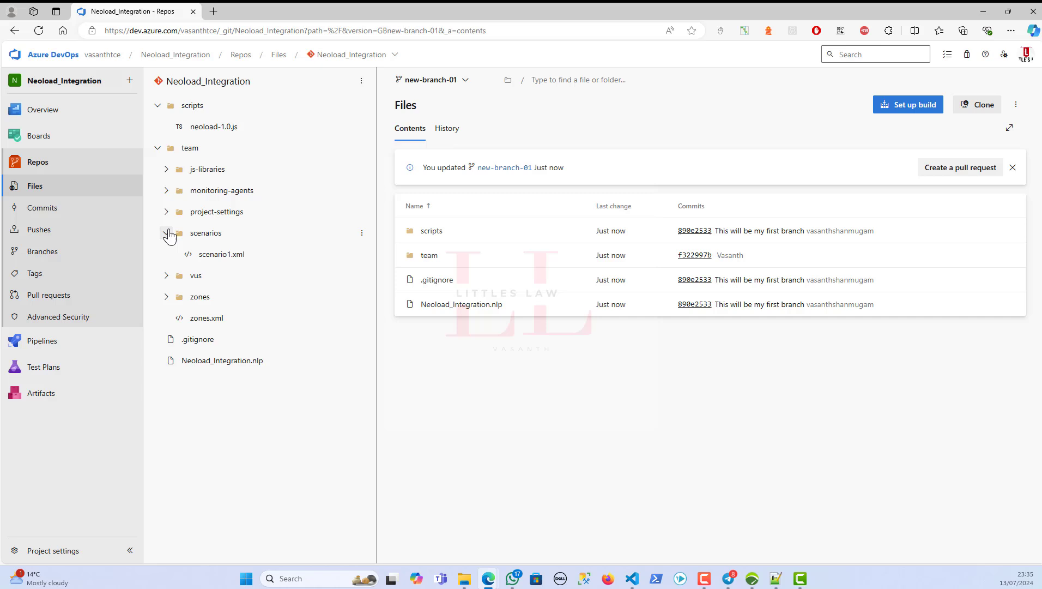
{"action": "left_click", "coordinate": [166, 276]}
{"action": "left_click", "coordinate": [166, 318]}
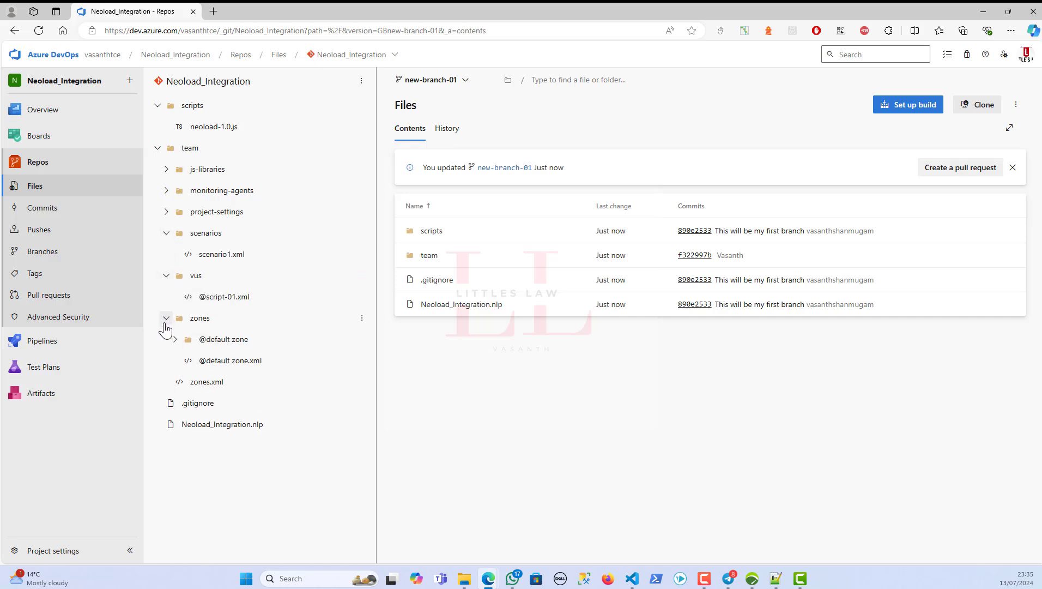
{"action": "left_click", "coordinate": [167, 211]}
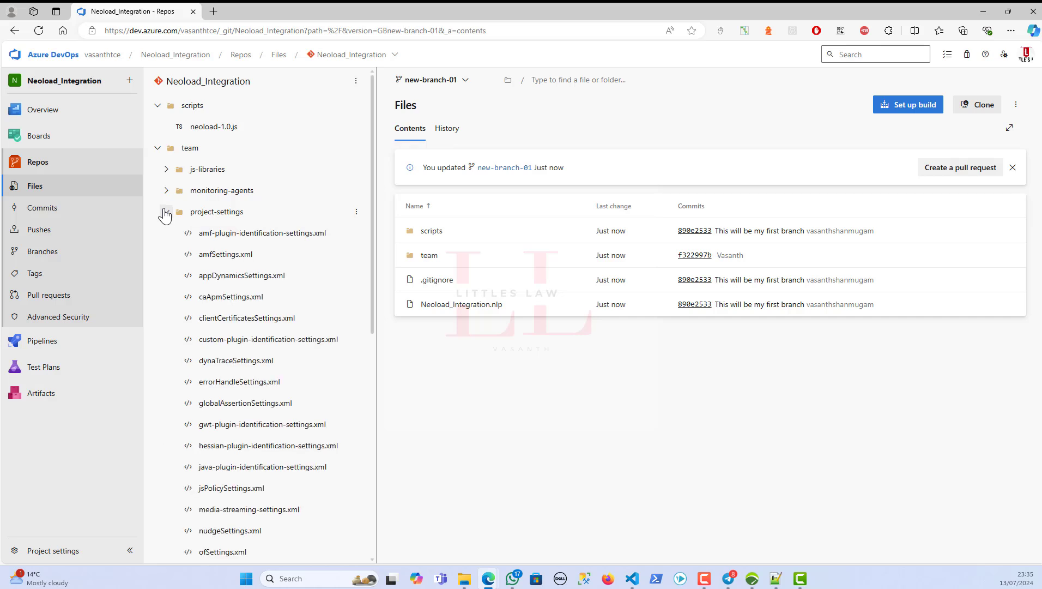
{"action": "left_click", "coordinate": [166, 190]}
{"action": "left_click", "coordinate": [167, 170]}
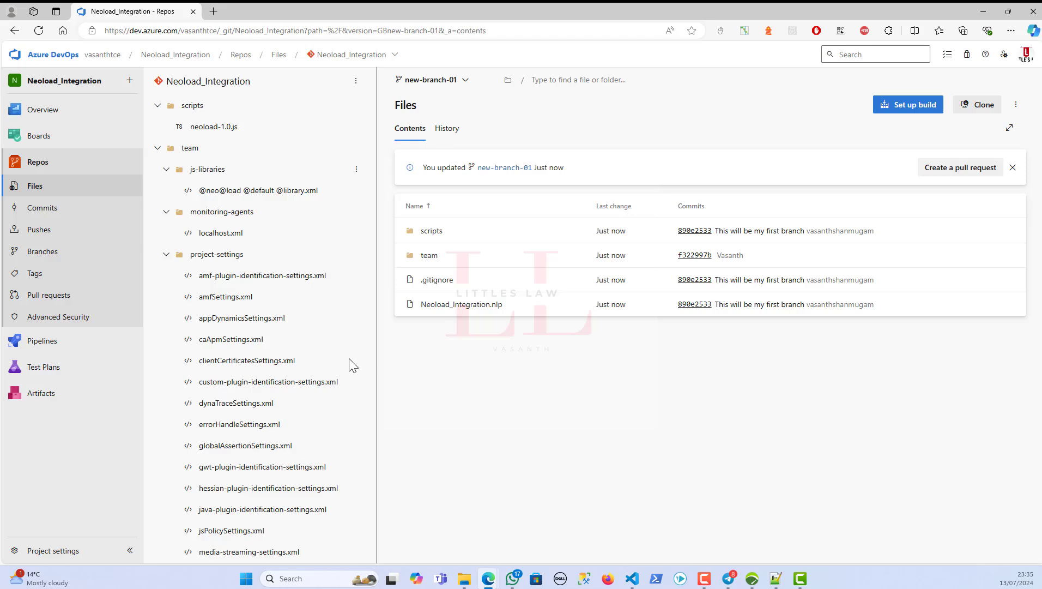
{"action": "scroll", "coordinate": [235, 410], "scroll_direction": "down", "scroll_amount": 5}
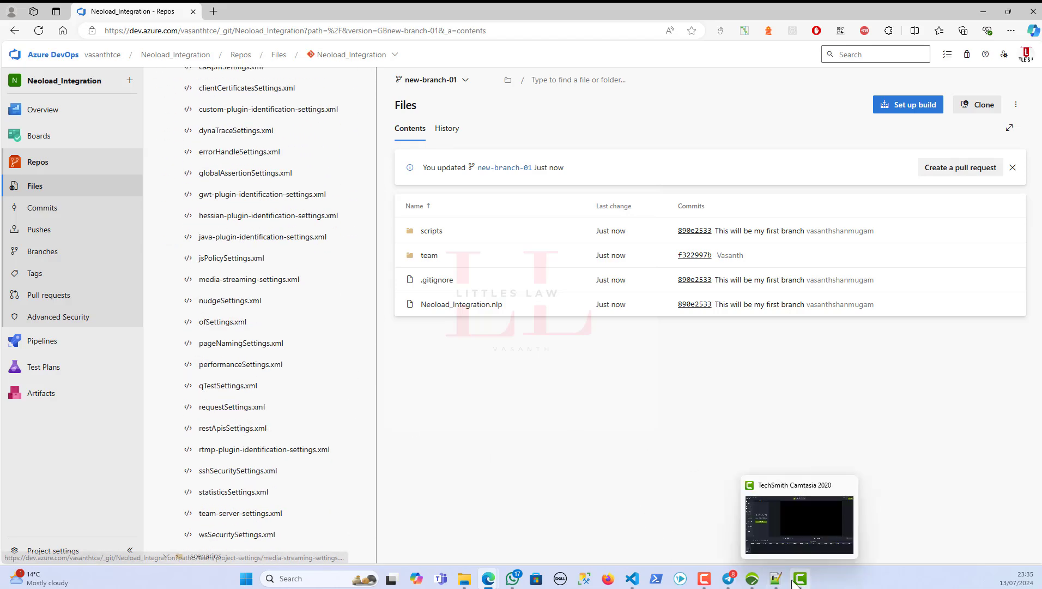
{"action": "left_click", "coordinate": [758, 580]}
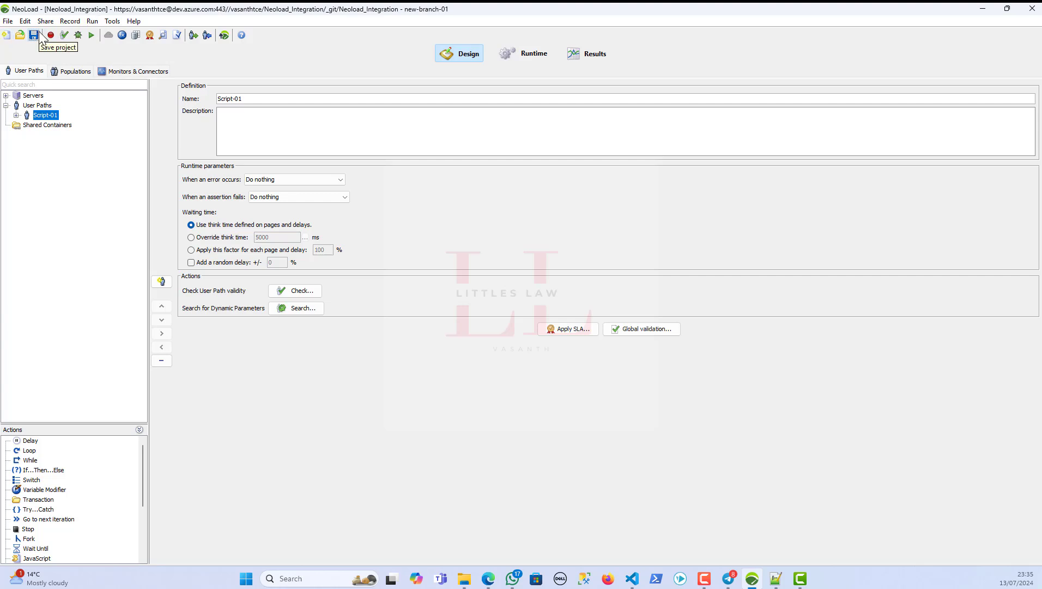
{"action": "left_click", "coordinate": [9, 22]}
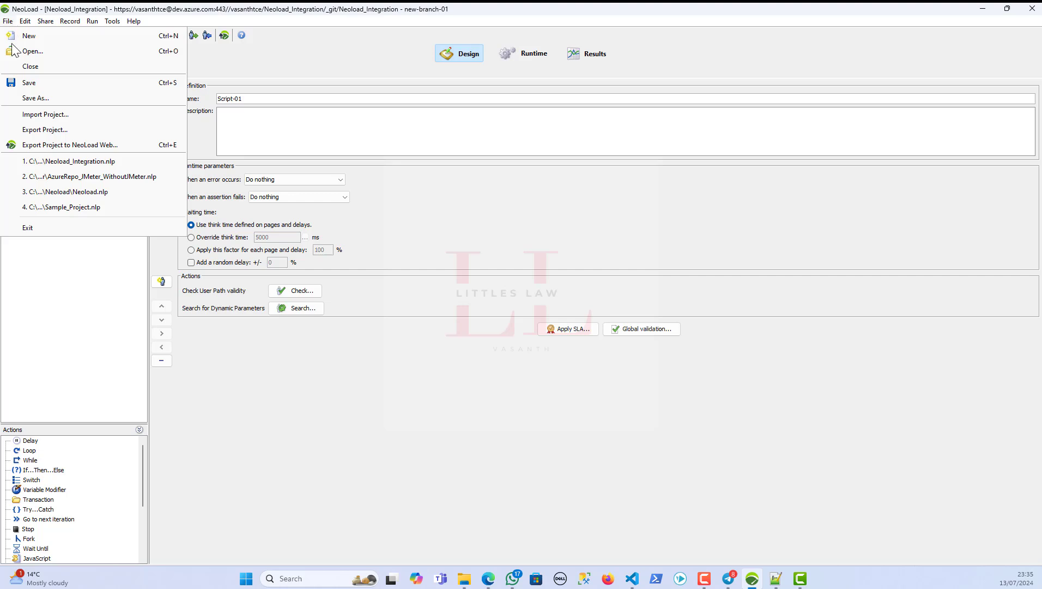
- Close Neoload_Integration, reopen it from Recent Projects, and expand Script-01 to show Init, Actions and End
{"action": "left_click", "coordinate": [33, 68]}
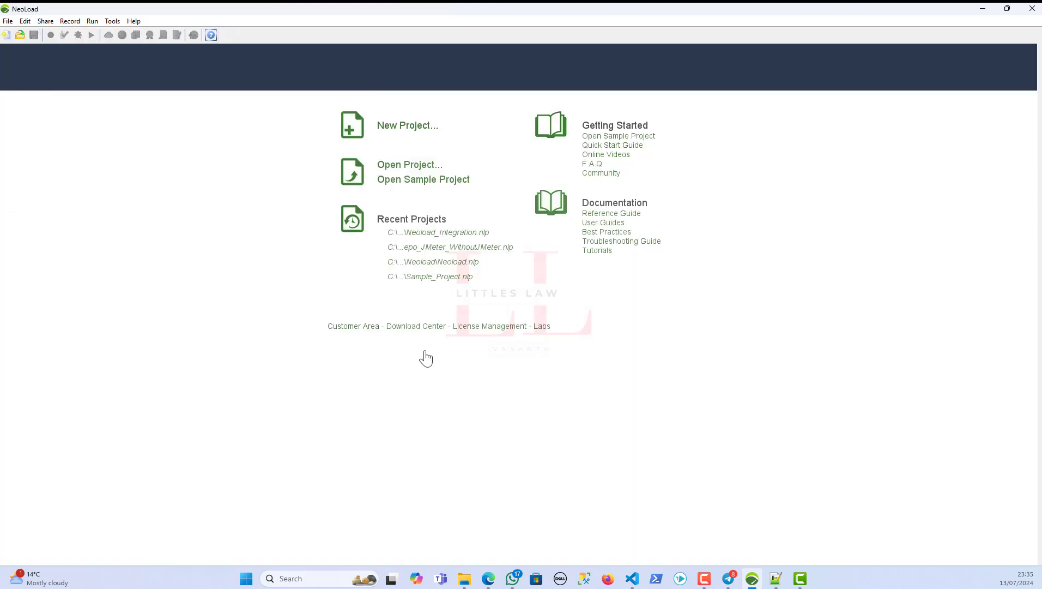
{"action": "left_click", "coordinate": [436, 235]}
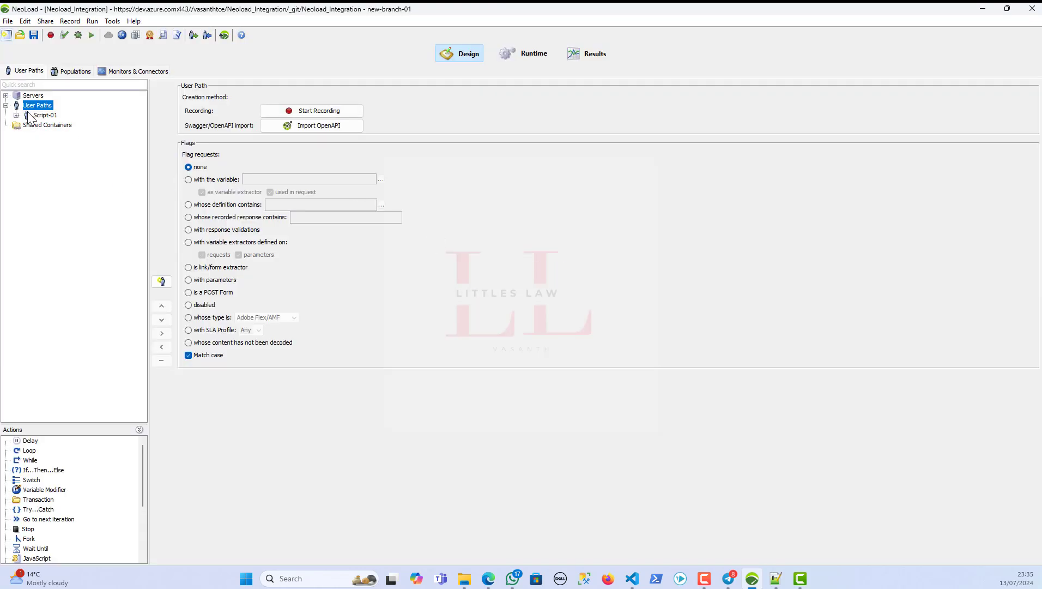
{"action": "left_click", "coordinate": [16, 115]}
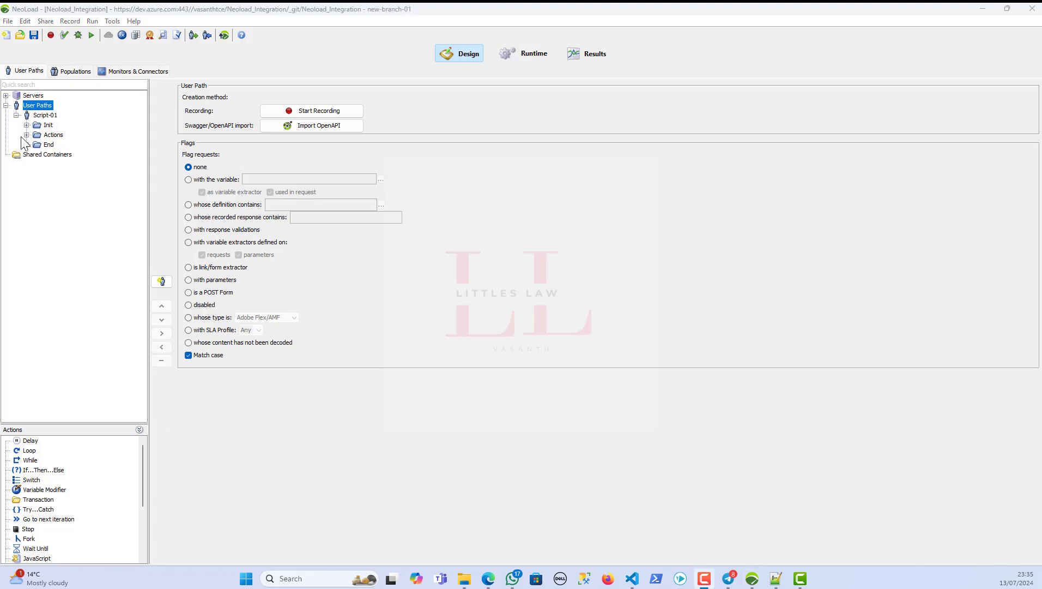
- Insert a JavaScript action named script as a child of Script-01's Actions and save the project
{"action": "left_click", "coordinate": [53, 135]}
{"action": "right_click", "coordinate": [53, 136]}
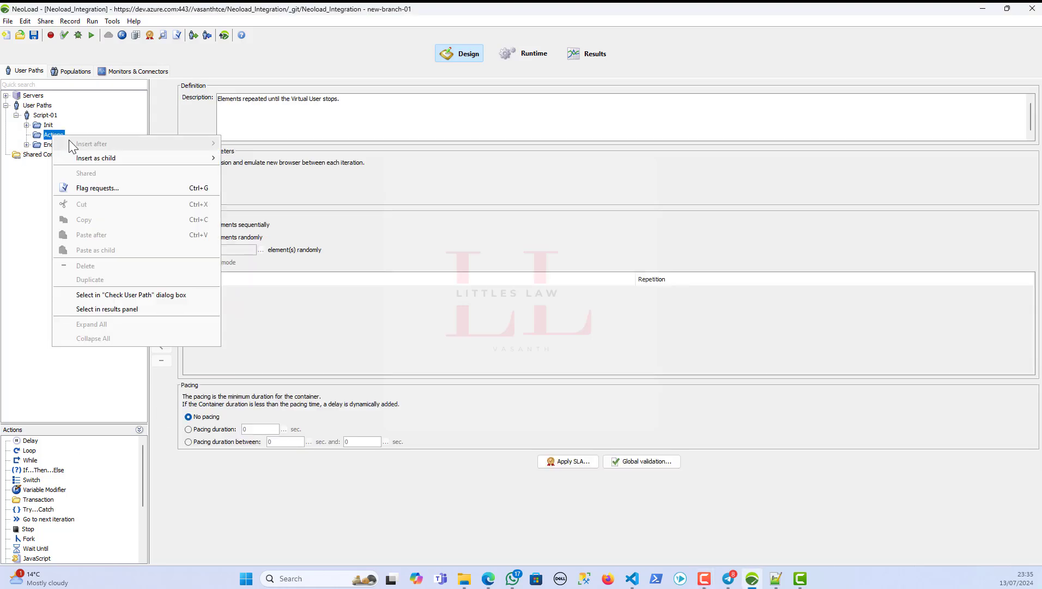
{"action": "mouse_move", "coordinate": [78, 157]}
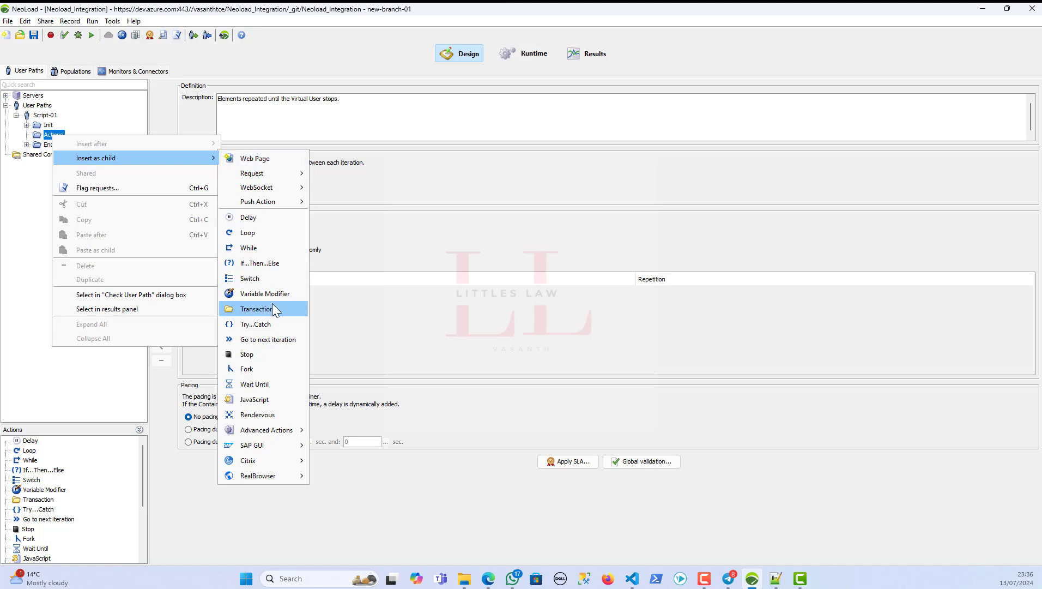
{"action": "left_click", "coordinate": [277, 400]}
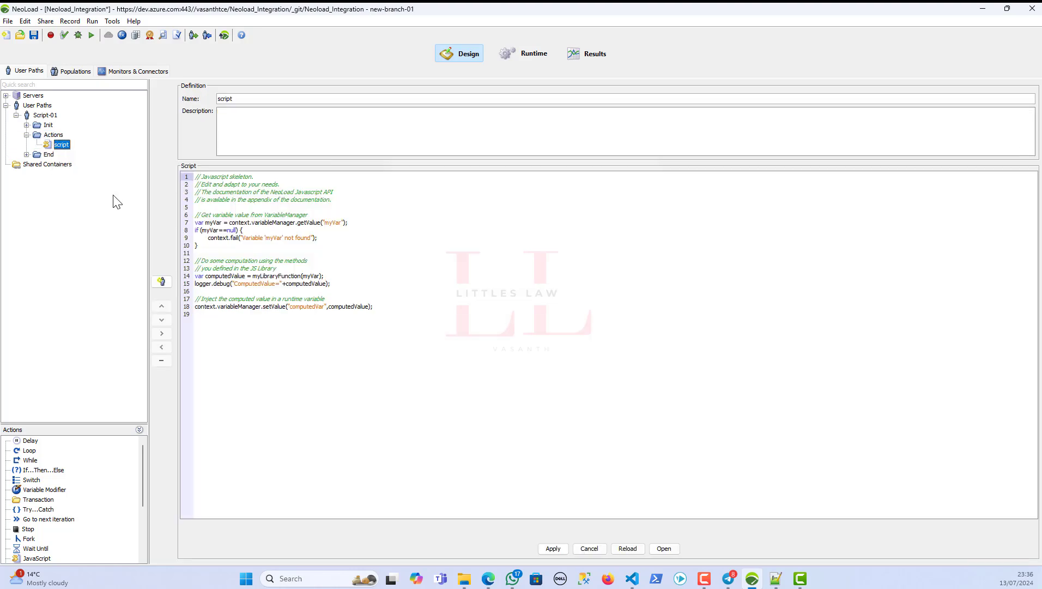
{"action": "left_click", "coordinate": [37, 40]}
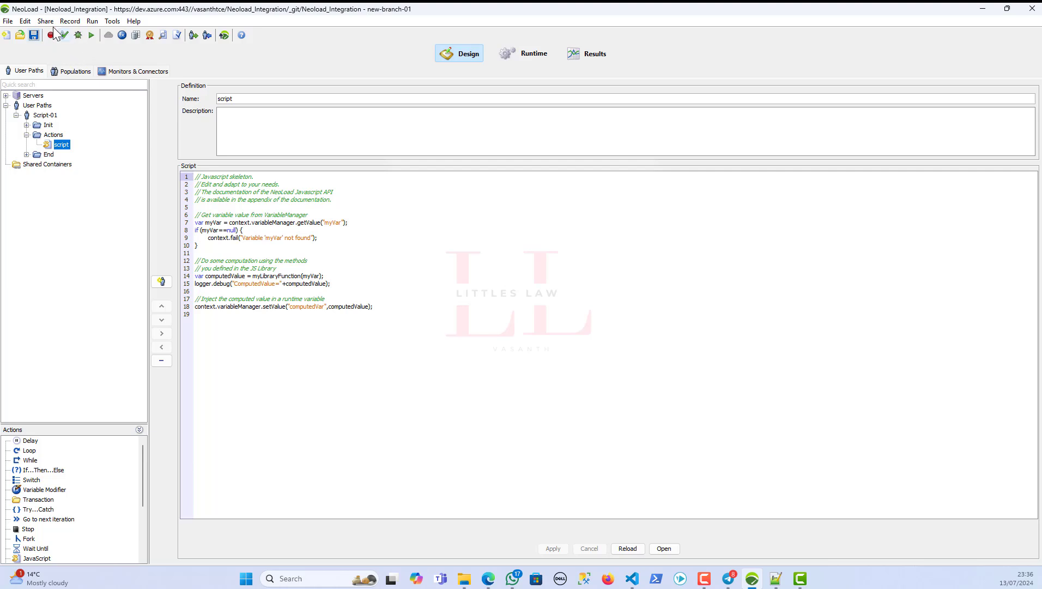
{"action": "left_click", "coordinate": [46, 23]}
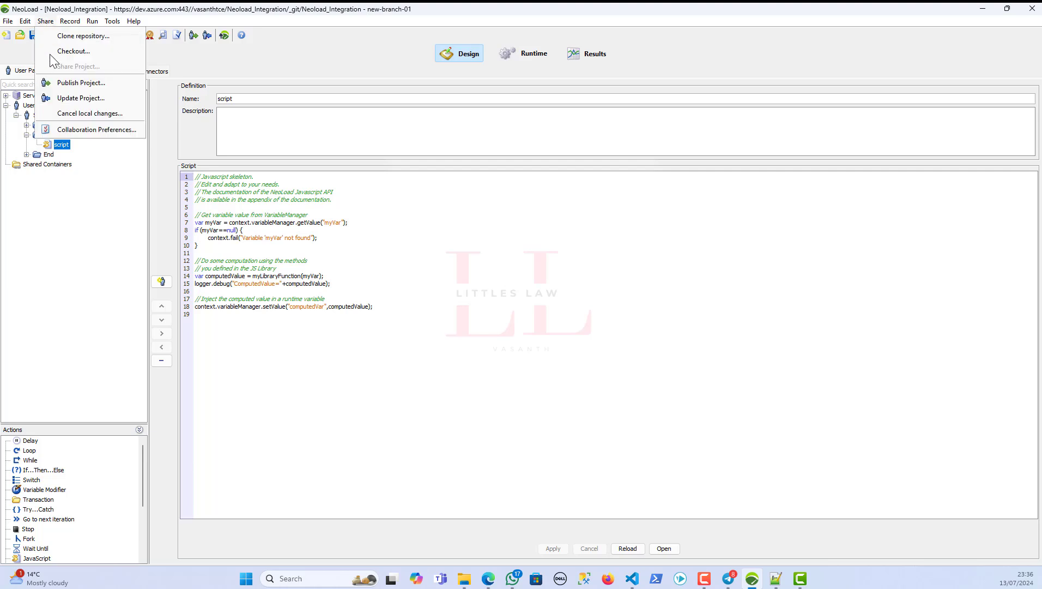
- Cancel local changes for all elements, removing the script action, and close the sanity check
{"action": "left_click", "coordinate": [73, 114]}
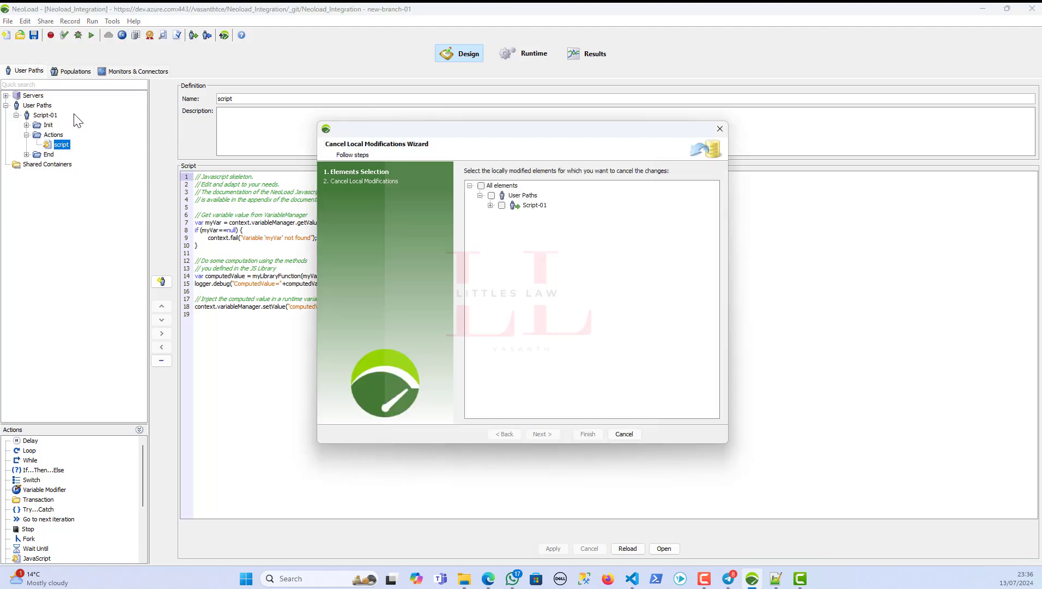
{"action": "left_click", "coordinate": [490, 205]}
{"action": "left_click", "coordinate": [500, 216]}
{"action": "left_click", "coordinate": [538, 225]}
{"action": "left_click", "coordinate": [481, 185]}
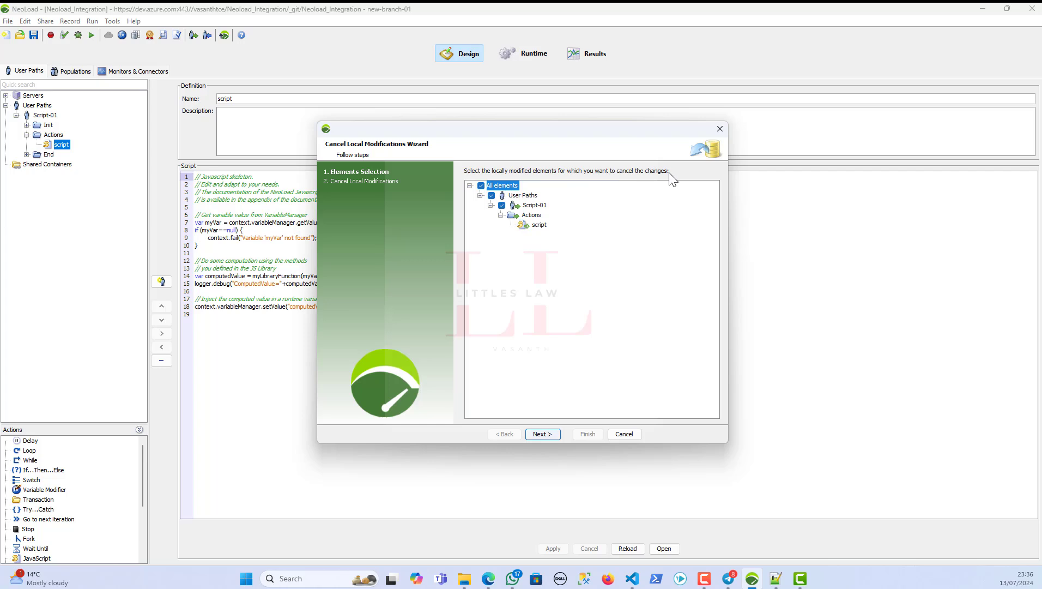
{"action": "left_click", "coordinate": [539, 228]}
{"action": "left_click", "coordinate": [551, 436]}
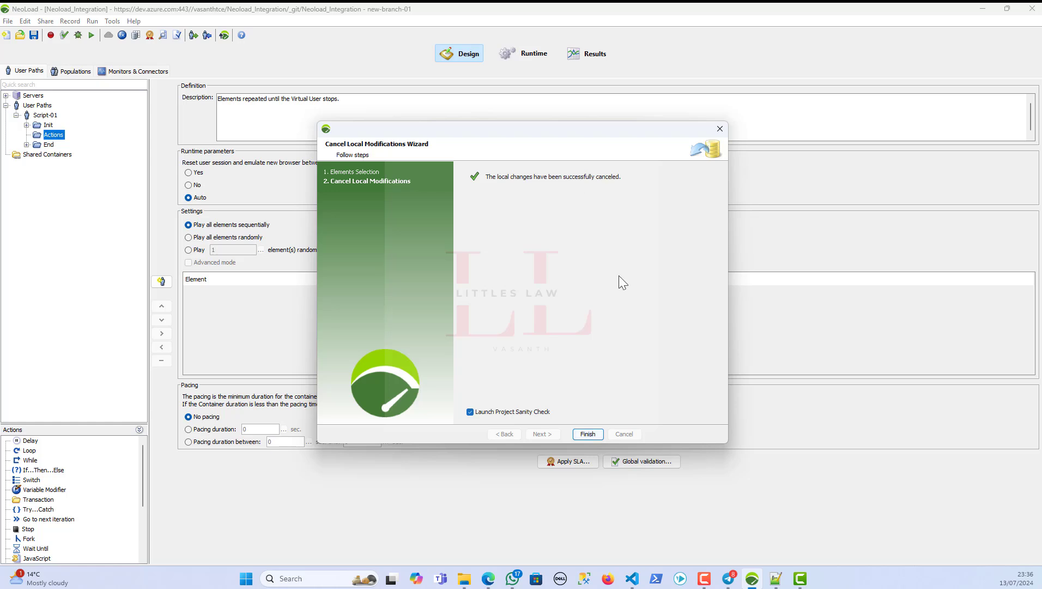
{"action": "left_click", "coordinate": [589, 433]}
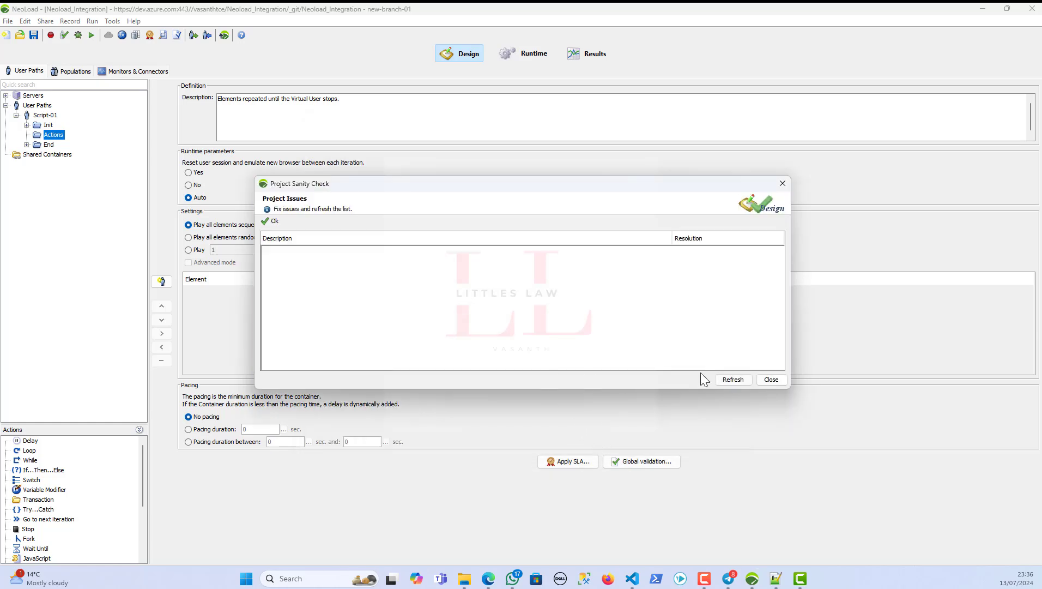
{"action": "left_click", "coordinate": [772, 379]}
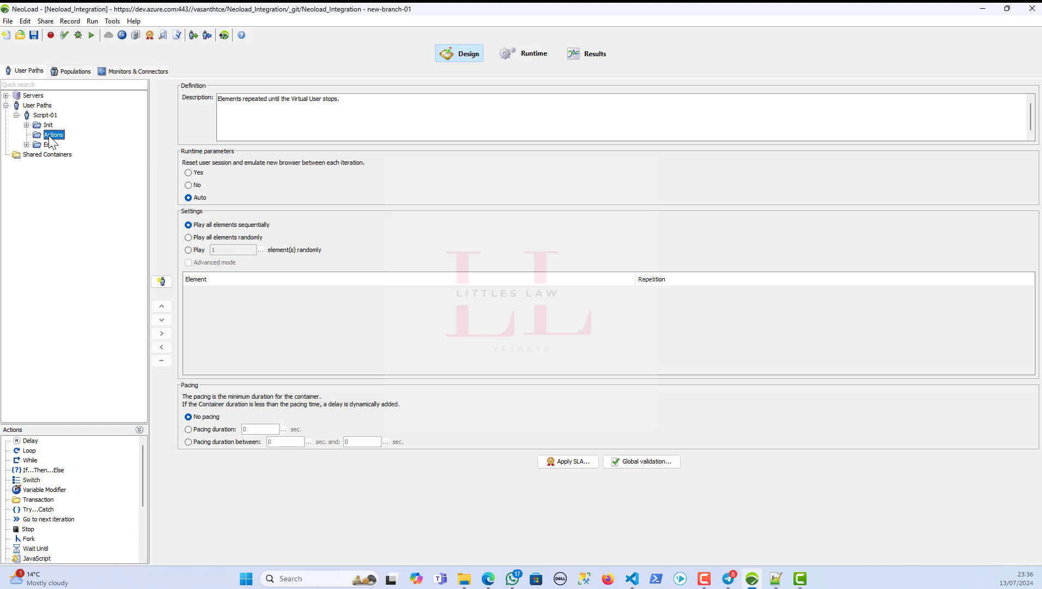
- Update the project from the repository and close the issue-free sanity check report
{"action": "left_click", "coordinate": [44, 22]}
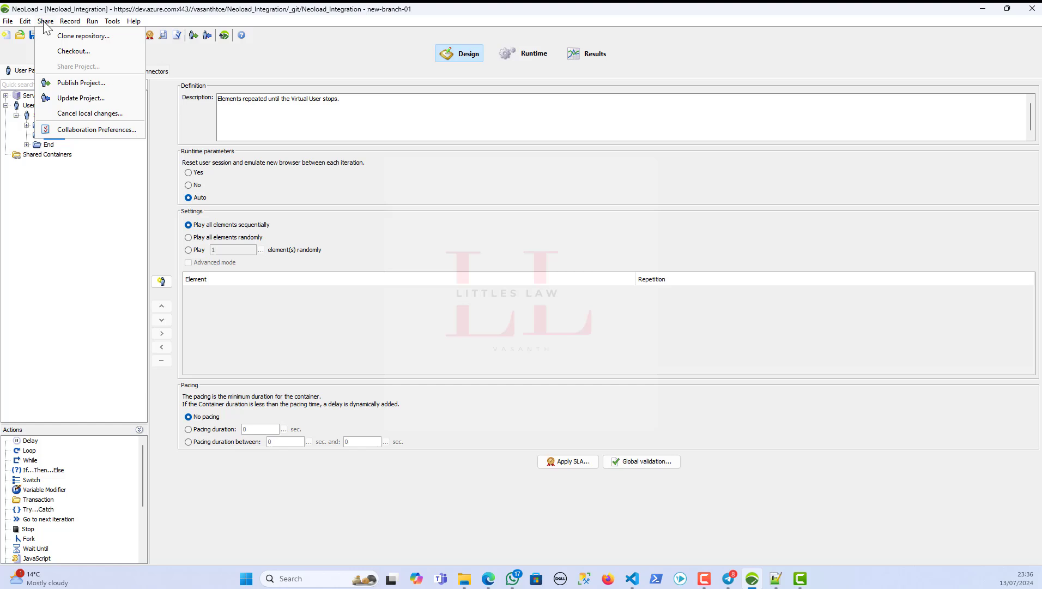
{"action": "left_click", "coordinate": [80, 98]}
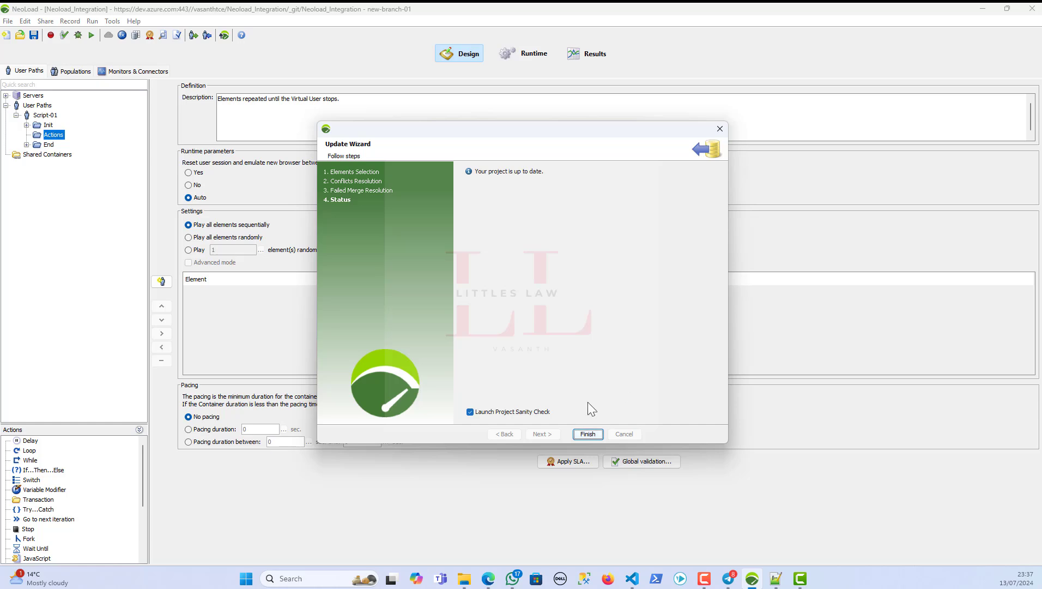
{"action": "left_click", "coordinate": [588, 434]}
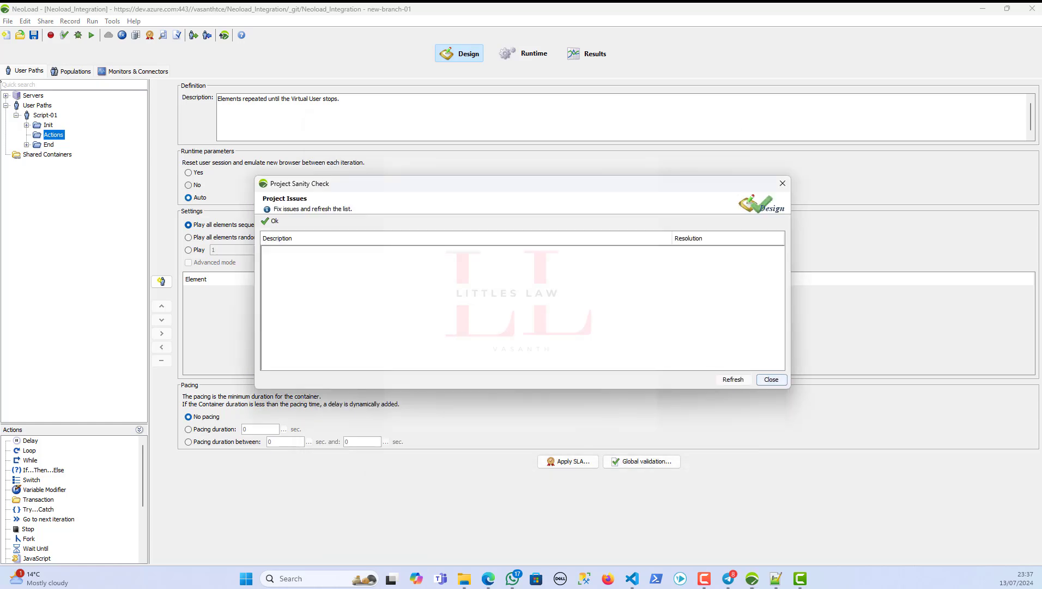
{"action": "left_click", "coordinate": [778, 379]}
{"action": "left_click", "coordinate": [40, 23]}
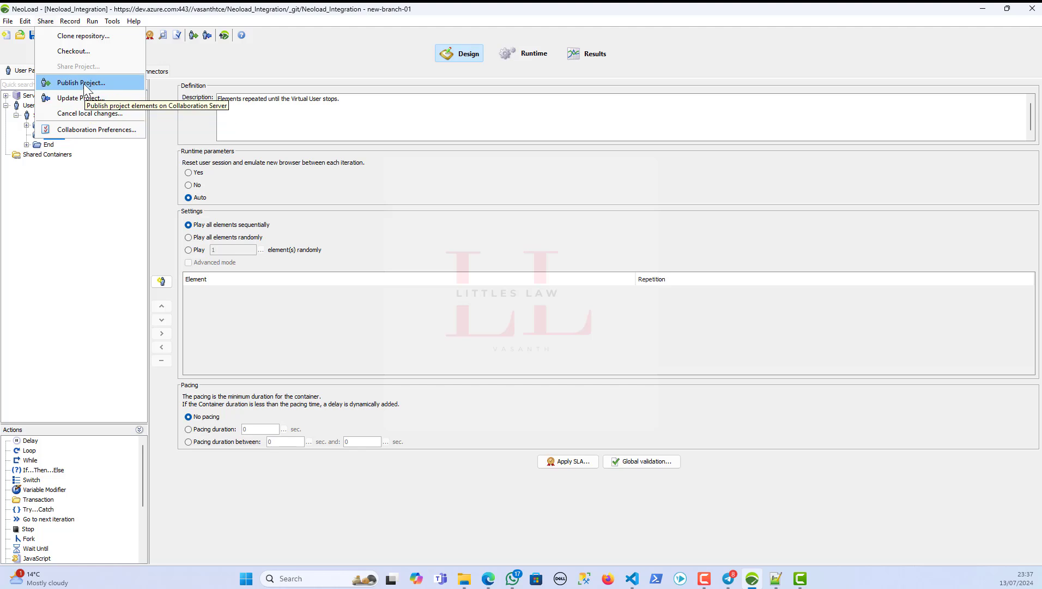
- Start a repository clone from the Share menu, agree to close the project, then cancel the clone
{"action": "left_click", "coordinate": [75, 208]}
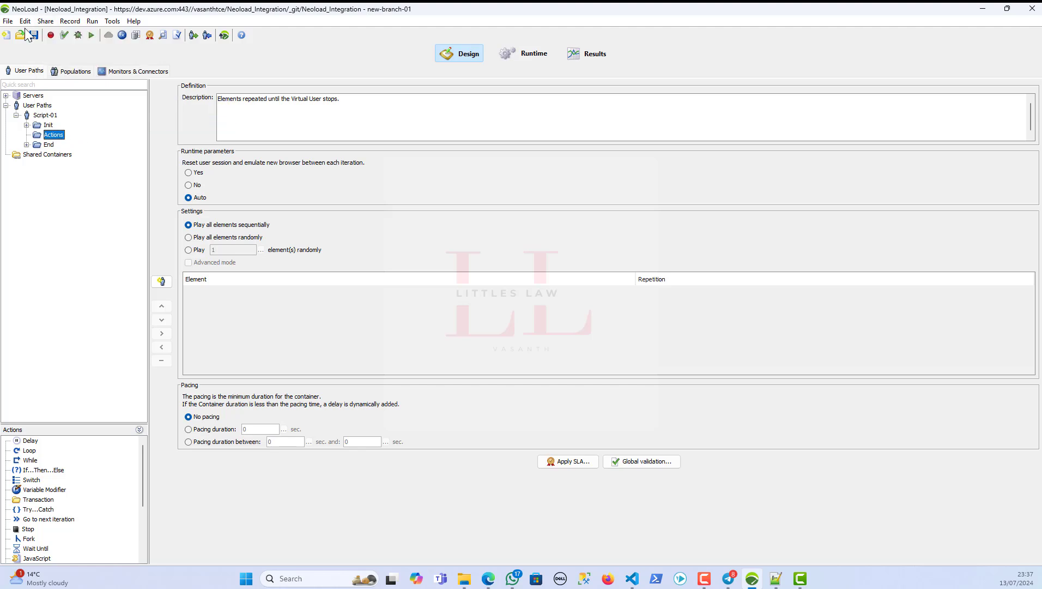
{"action": "left_click", "coordinate": [45, 22]}
{"action": "left_click", "coordinate": [82, 36]}
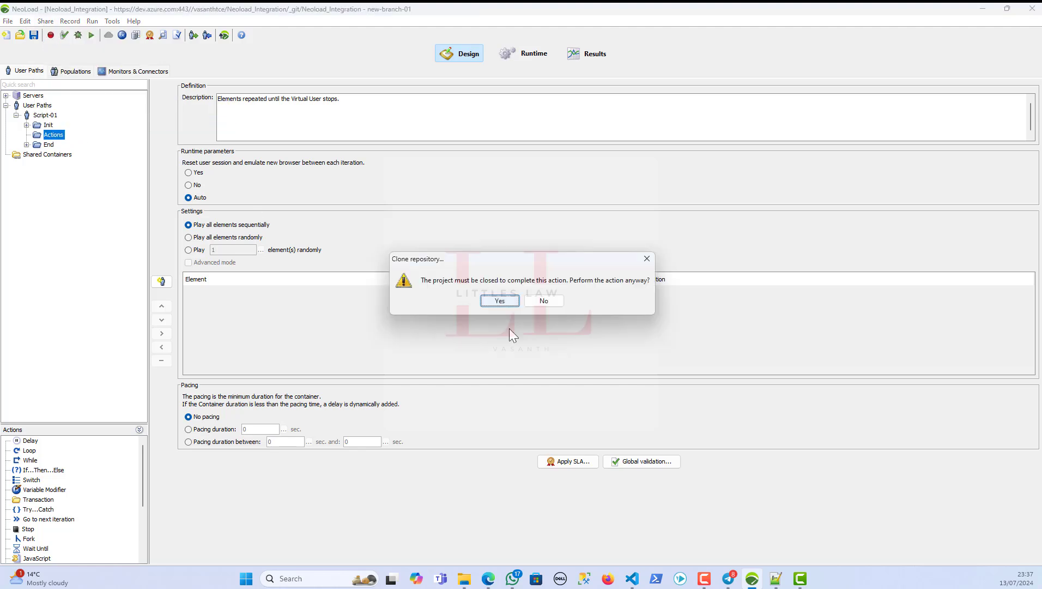
{"action": "left_click", "coordinate": [498, 302]}
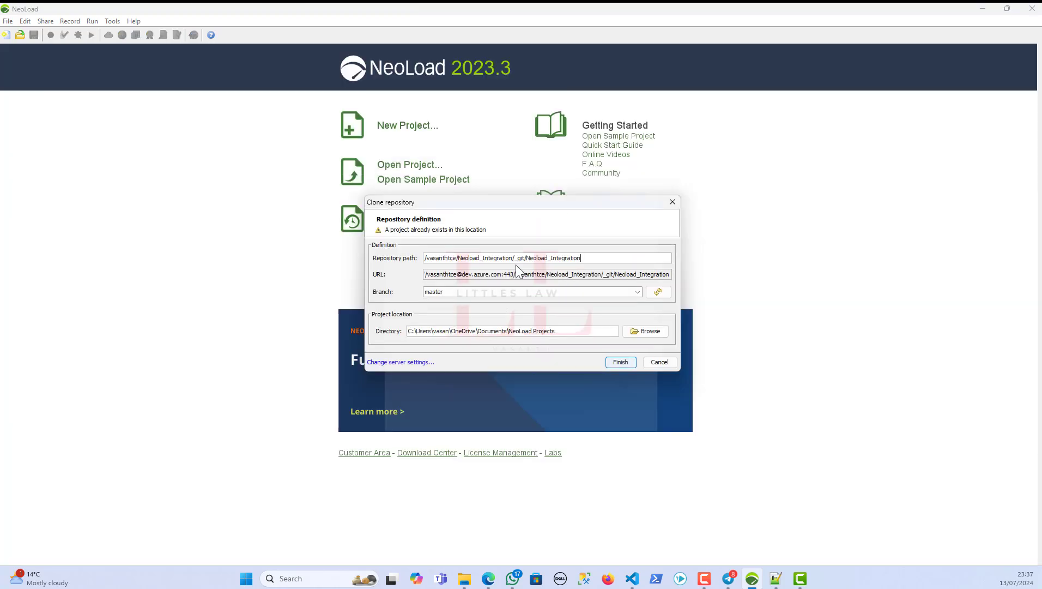
{"action": "left_click", "coordinate": [590, 260]}
{"action": "left_click", "coordinate": [660, 362]}
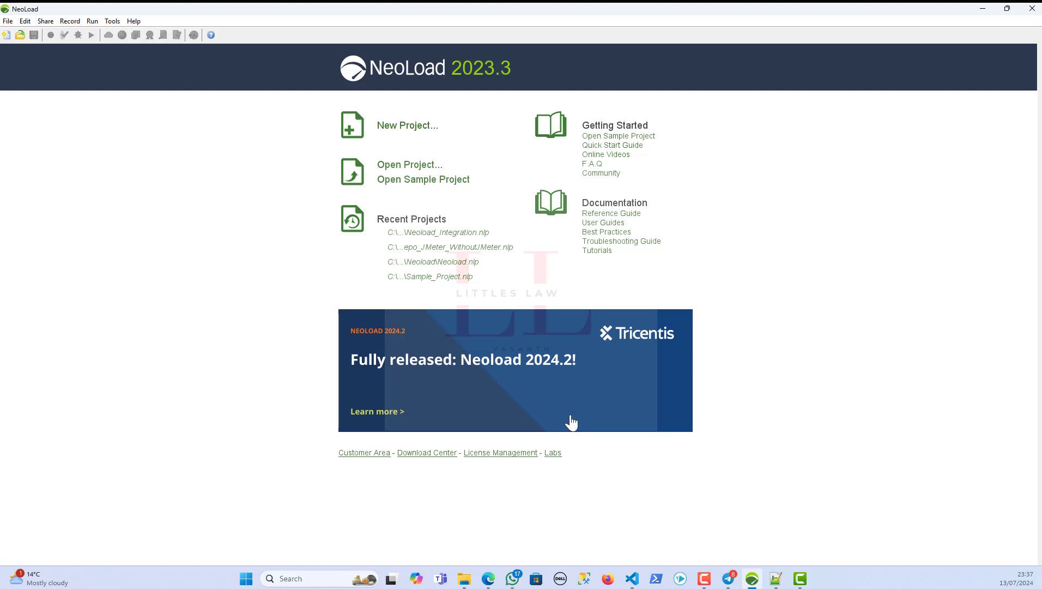
- Start a fresh repository clone and reload the branch list from the server
{"action": "left_click", "coordinate": [45, 21]}
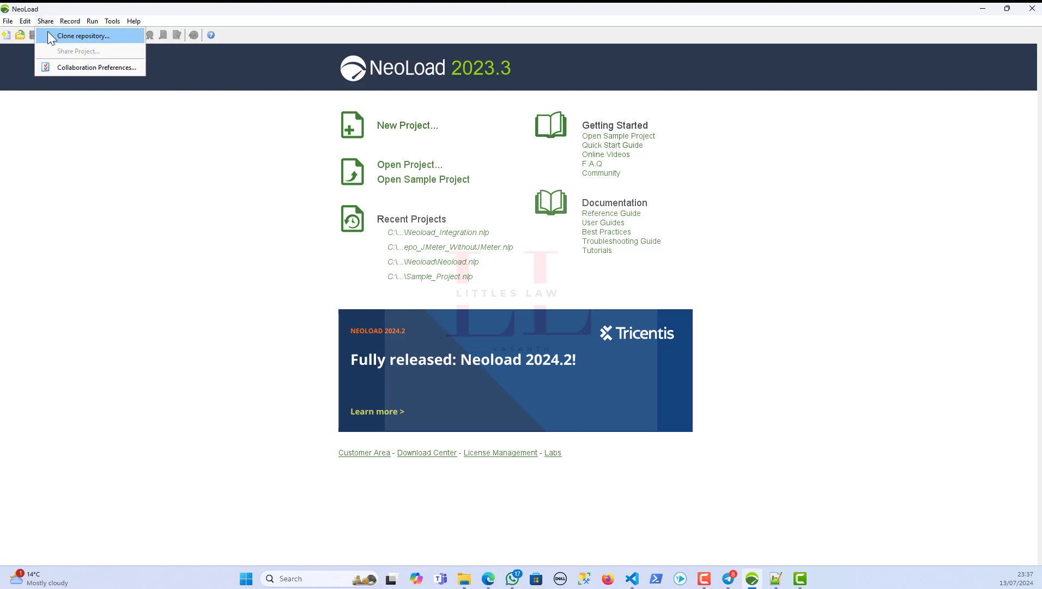
{"action": "left_click", "coordinate": [48, 33]}
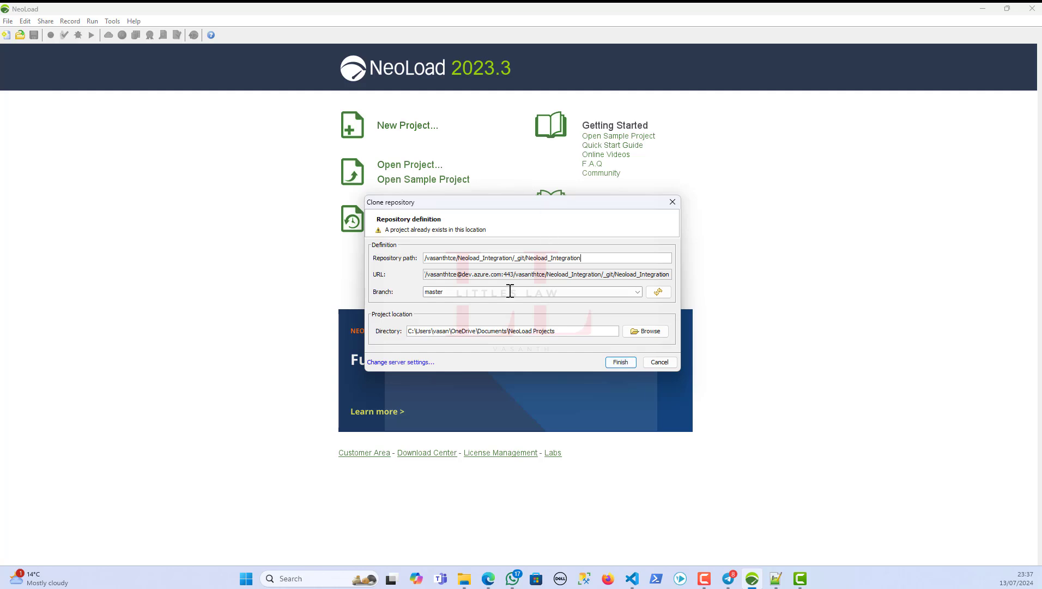
{"action": "left_click", "coordinate": [635, 291]}
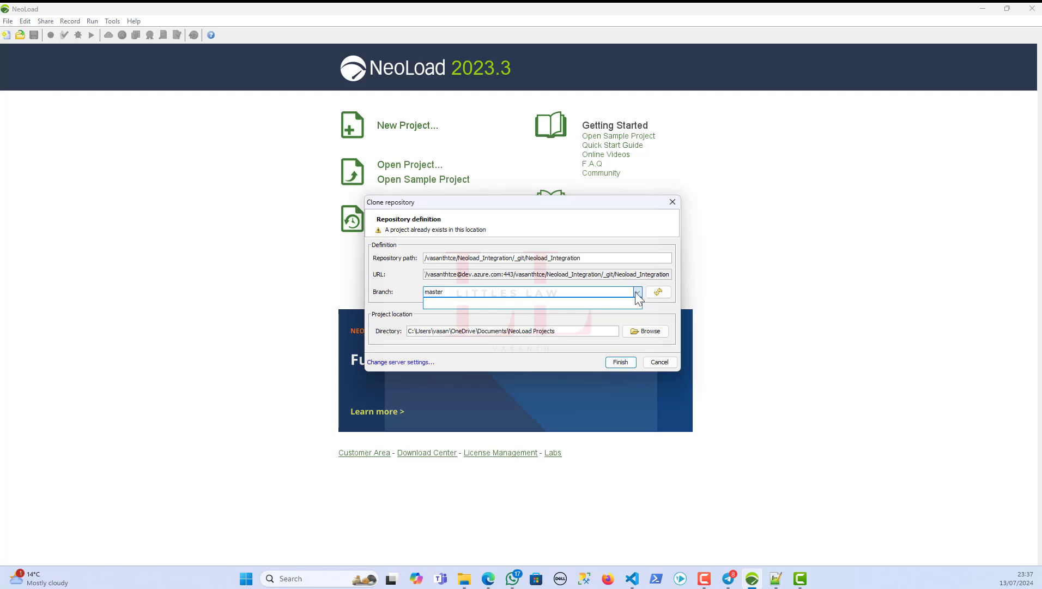
{"action": "left_click", "coordinate": [658, 291]}
{"action": "left_click", "coordinate": [636, 292]}
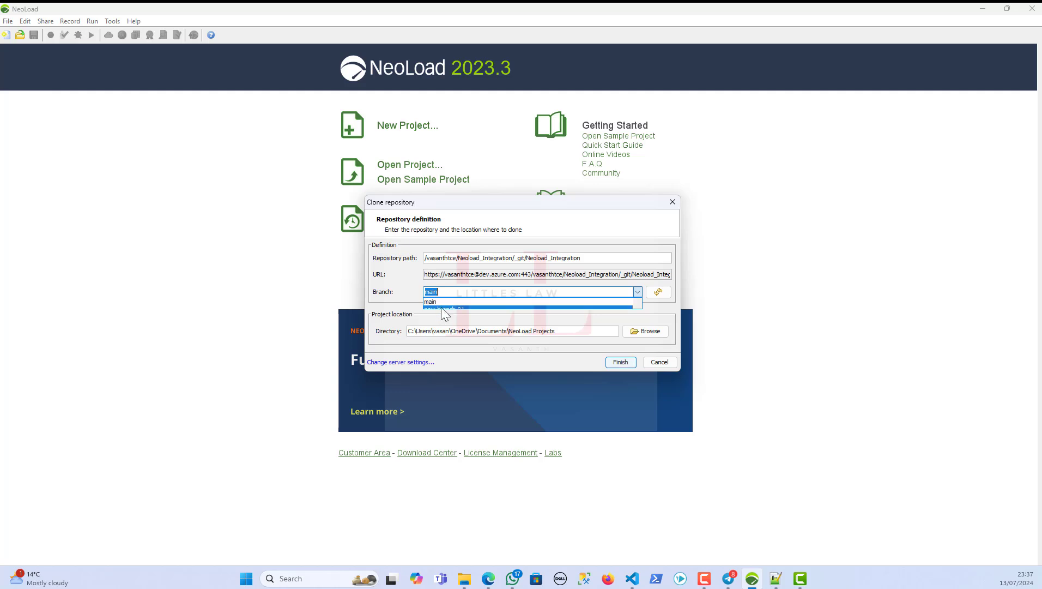
- Choose main as the branch to clone and select the whole target directory path
{"action": "left_click", "coordinate": [441, 307]}
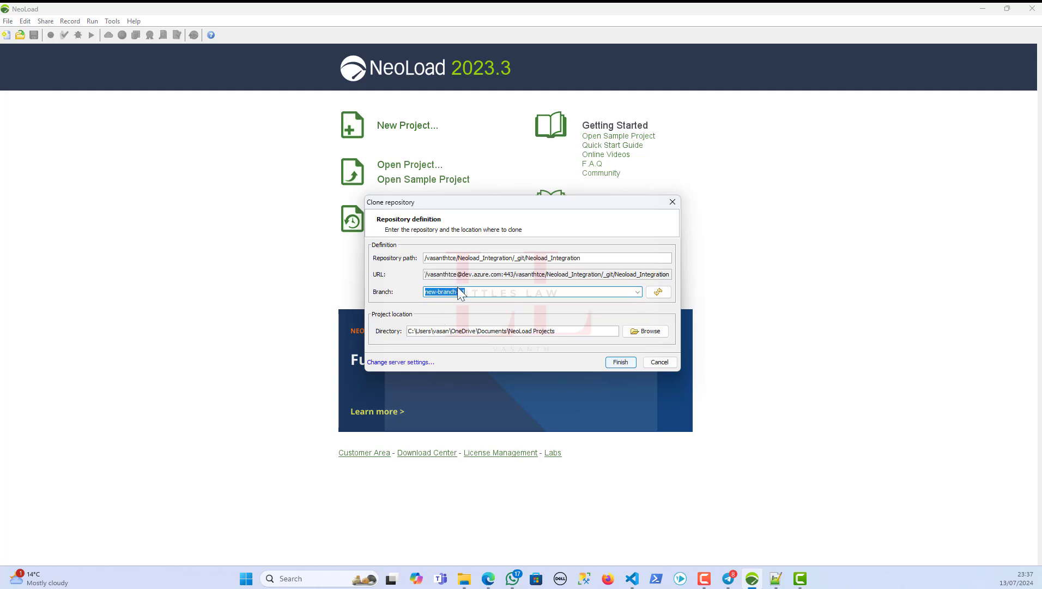
{"action": "left_click", "coordinate": [638, 293]}
{"action": "left_click", "coordinate": [607, 302]}
{"action": "left_click_drag", "start_coordinate": [563, 329], "coordinate": [259, 327]}
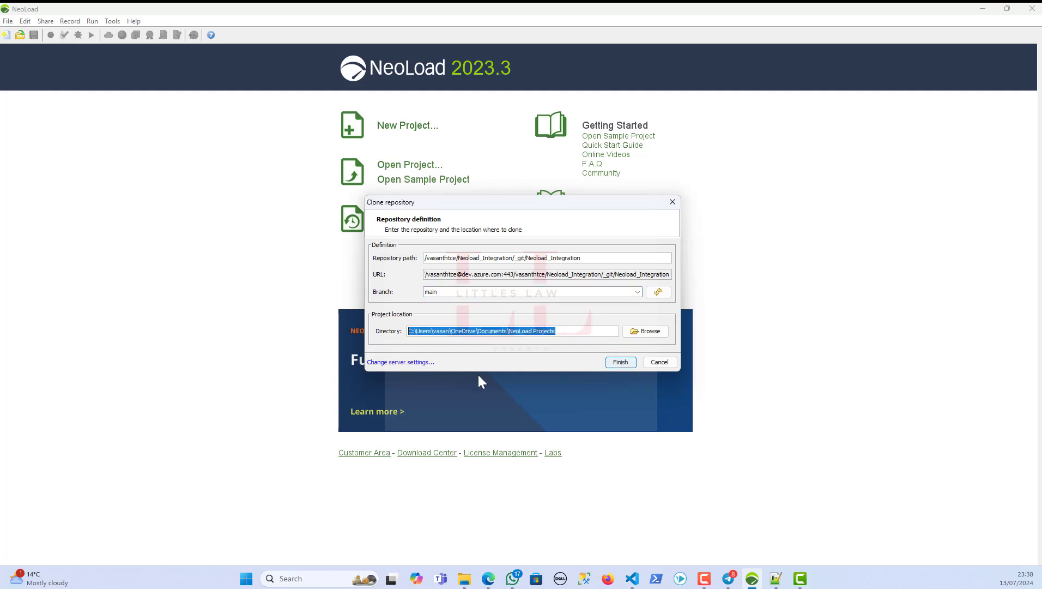
- Apply and confirm the collaboration server settings from the clone dialog
{"action": "left_click", "coordinate": [425, 362]}
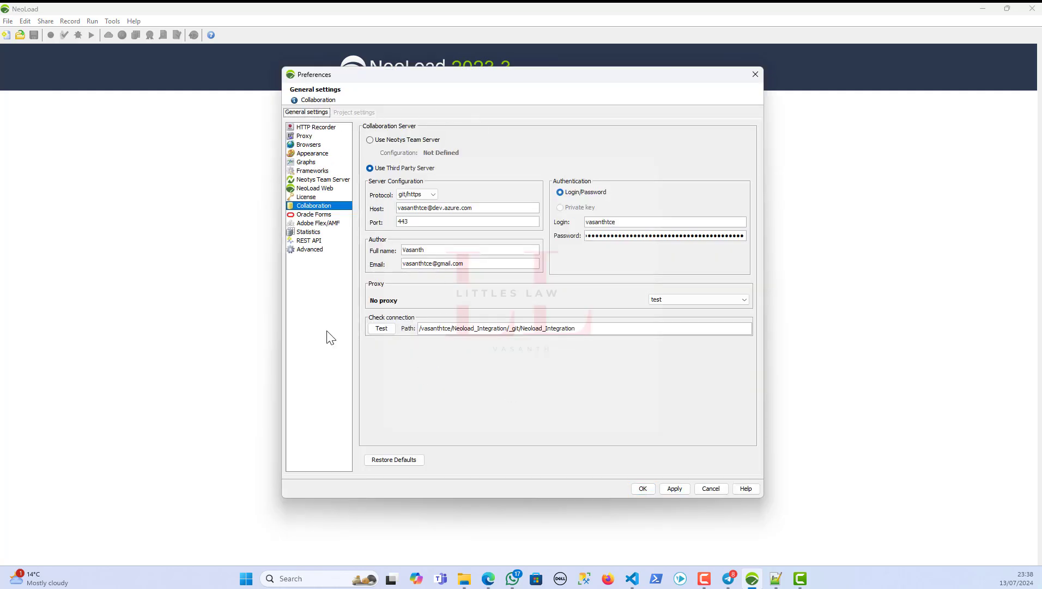
{"action": "left_click", "coordinate": [668, 488]}
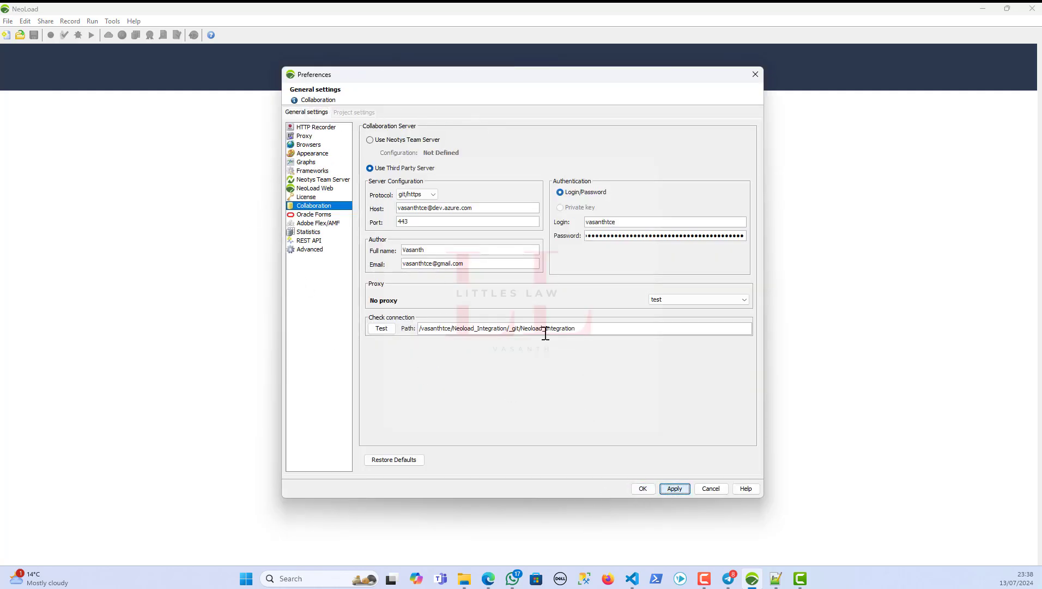
{"action": "left_click", "coordinate": [639, 489]}
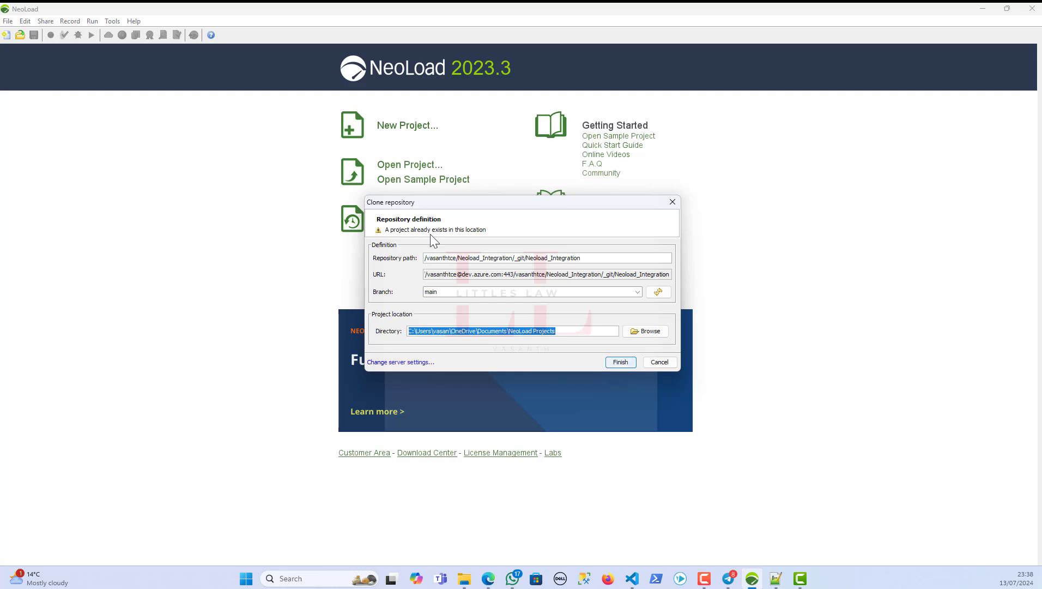
- Try cloning main into NeoLoad Projects\clone, acknowledge the no-NeoLoad-project error, and cancel
{"action": "left_click", "coordinate": [573, 332]}
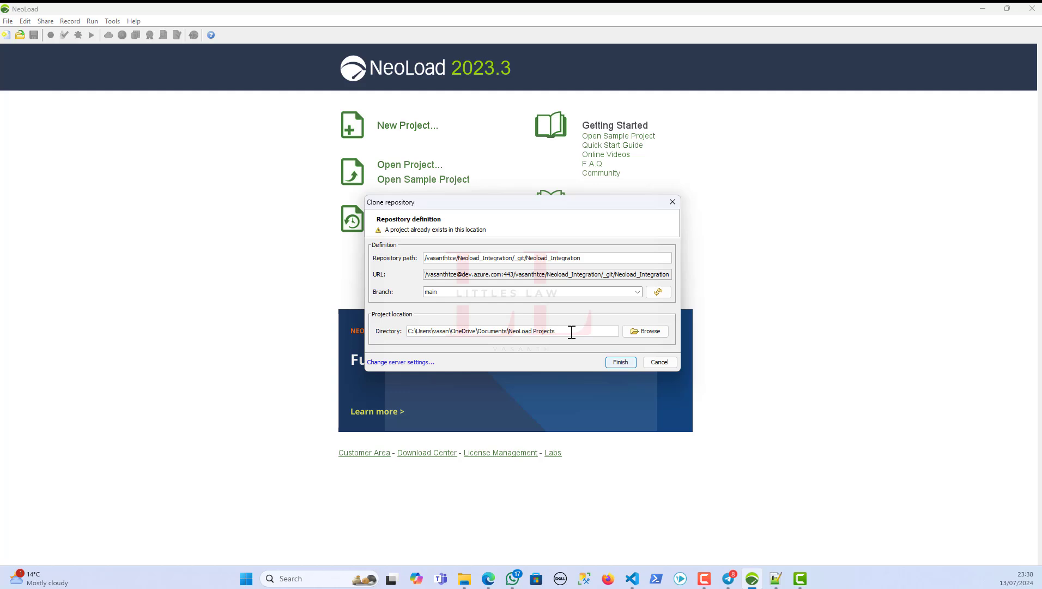
{"action": "type", "text": "\\clone"}
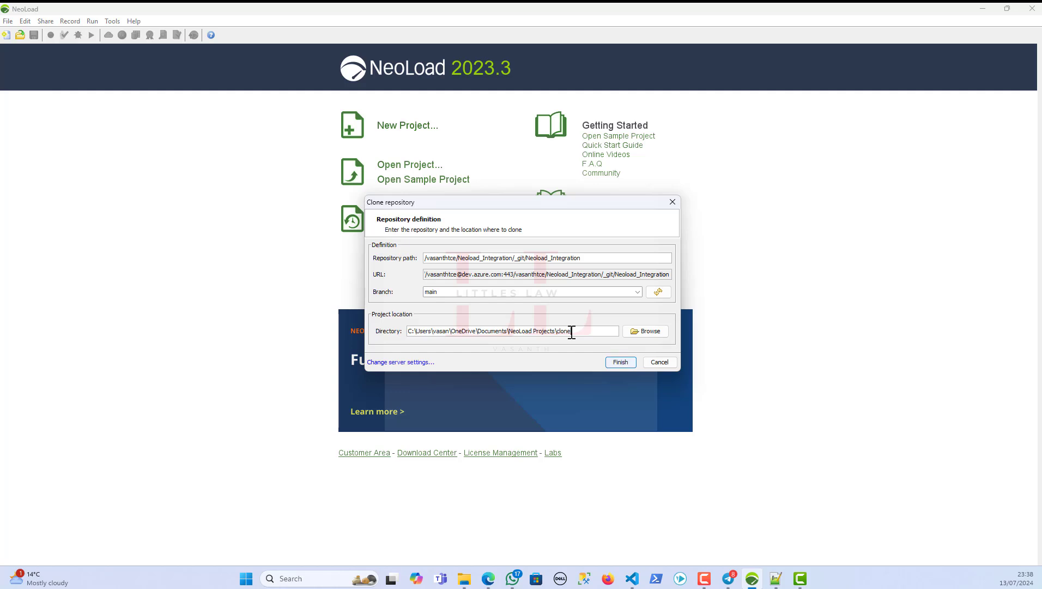
{"action": "left_click", "coordinate": [624, 363]}
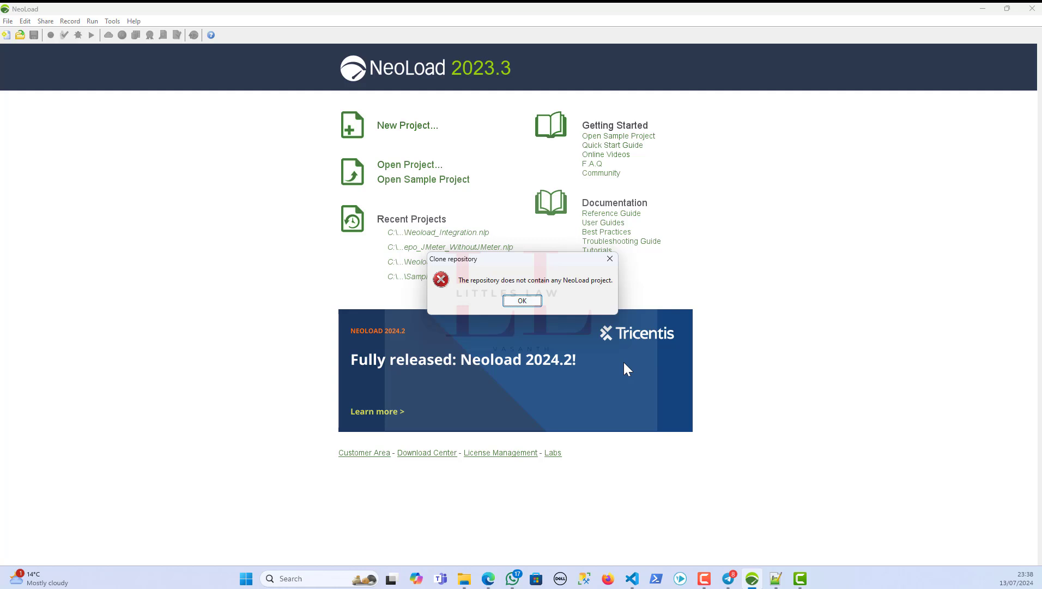
{"action": "left_click", "coordinate": [517, 302]}
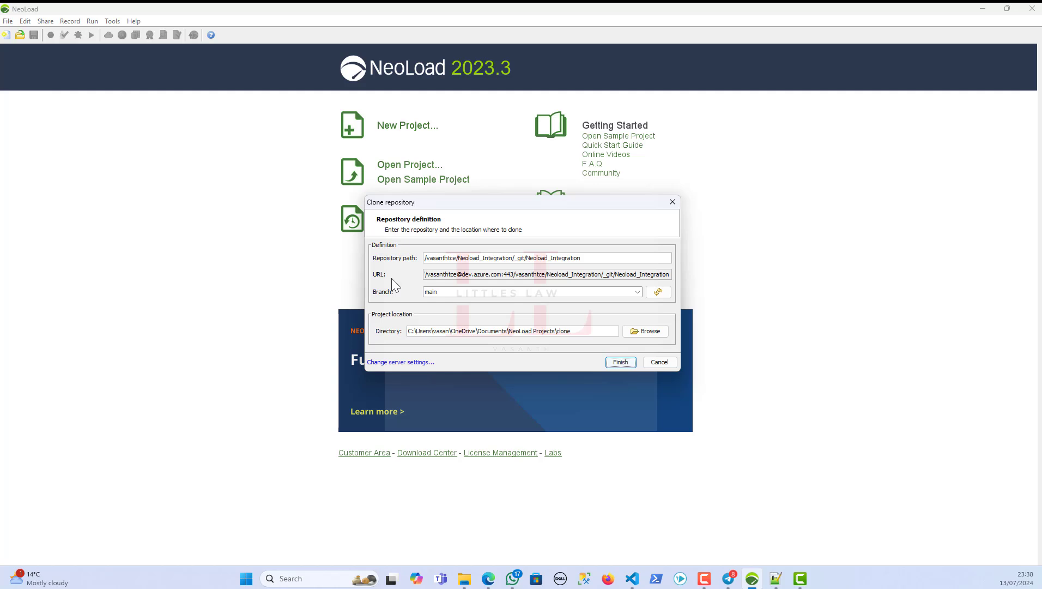
{"action": "left_click", "coordinate": [655, 361]}
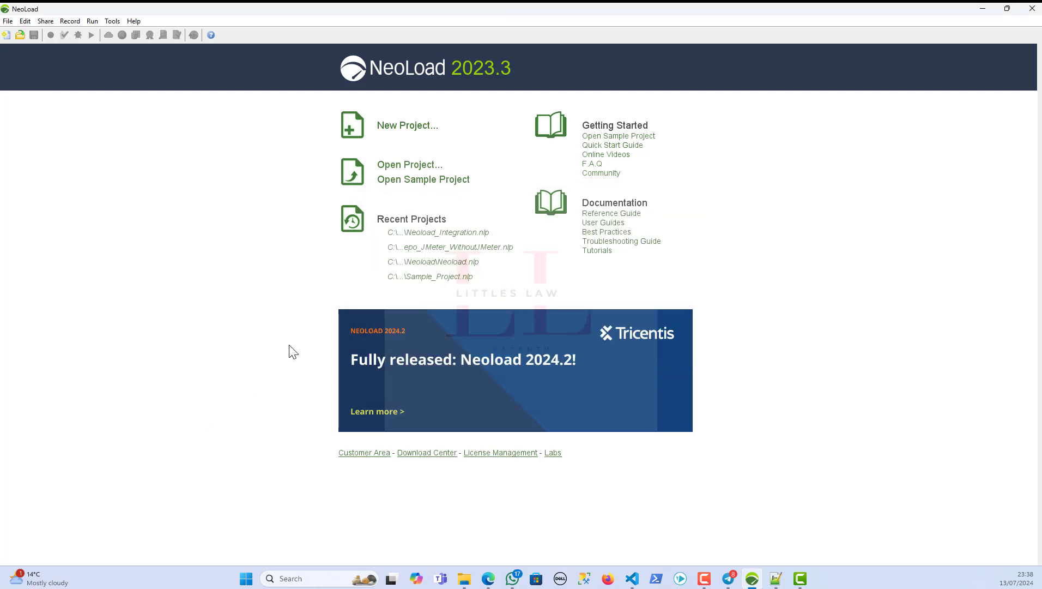
- Open and dismiss the sharing options twice, leaving the clone attempt aside
{"action": "left_click", "coordinate": [46, 22]}
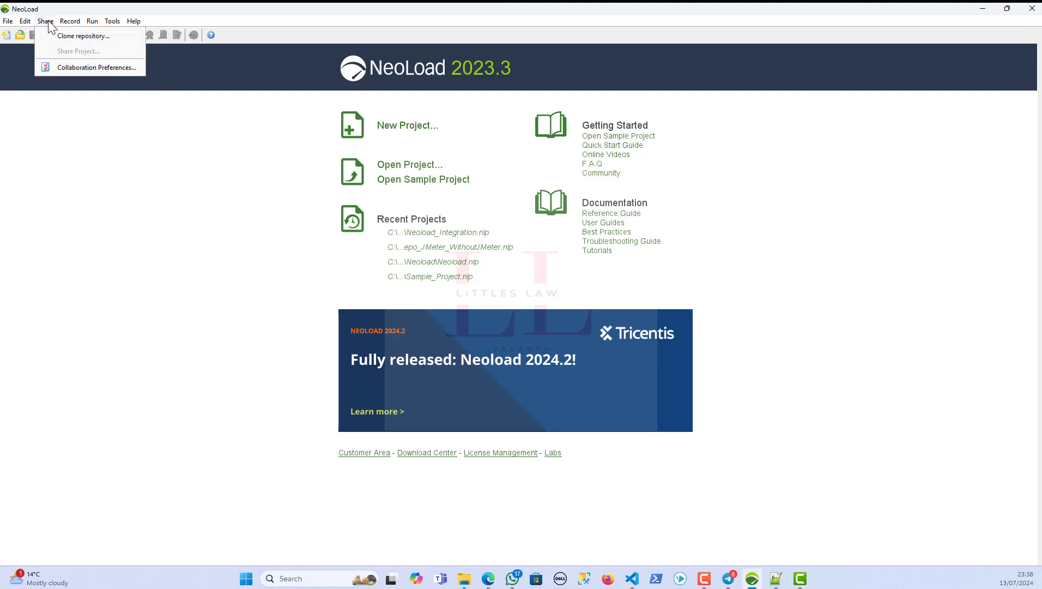
{"action": "left_click", "coordinate": [154, 265]}
{"action": "left_click", "coordinate": [44, 21]}
{"action": "left_click", "coordinate": [158, 210]}
{"action": "key", "text": "ctrl+a"}
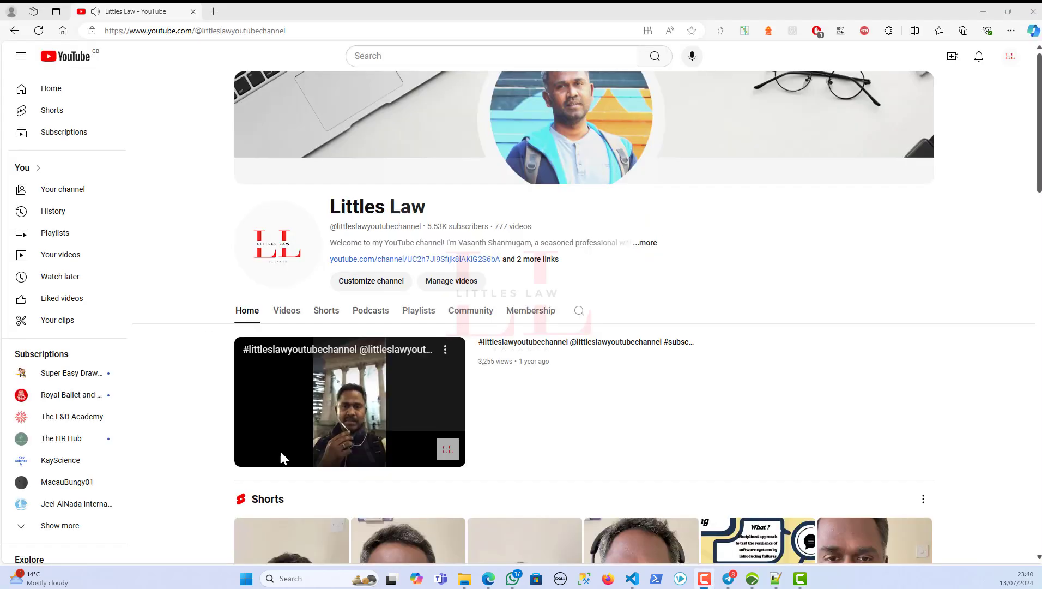
- Pause the preview video at 0:06 and review the channel's About details: links, 5.53K subscribers, 777 videos
{"action": "left_click", "coordinate": [251, 457]}
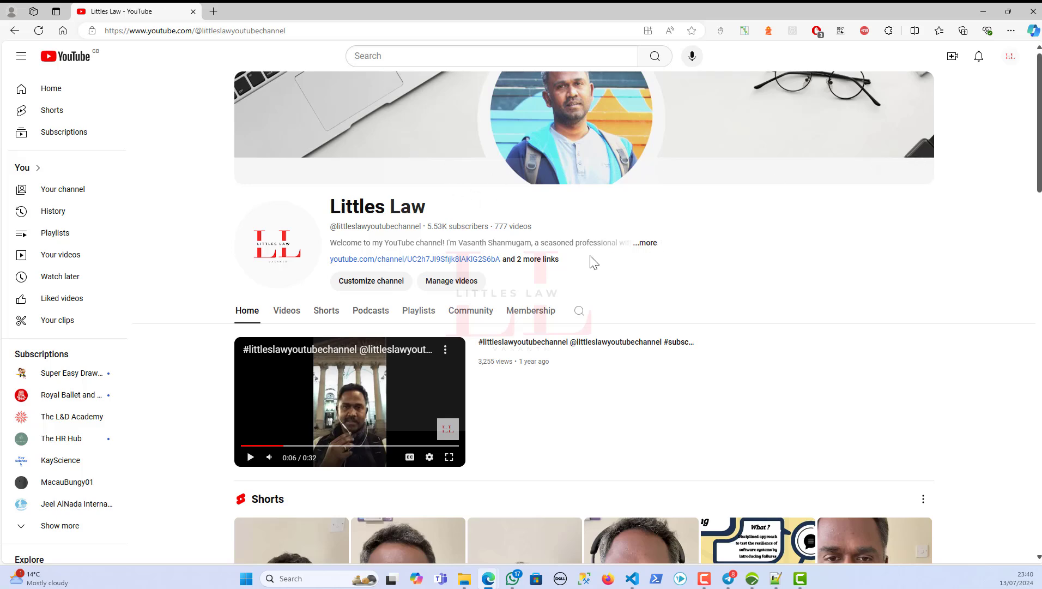
{"action": "left_click", "coordinate": [536, 263]}
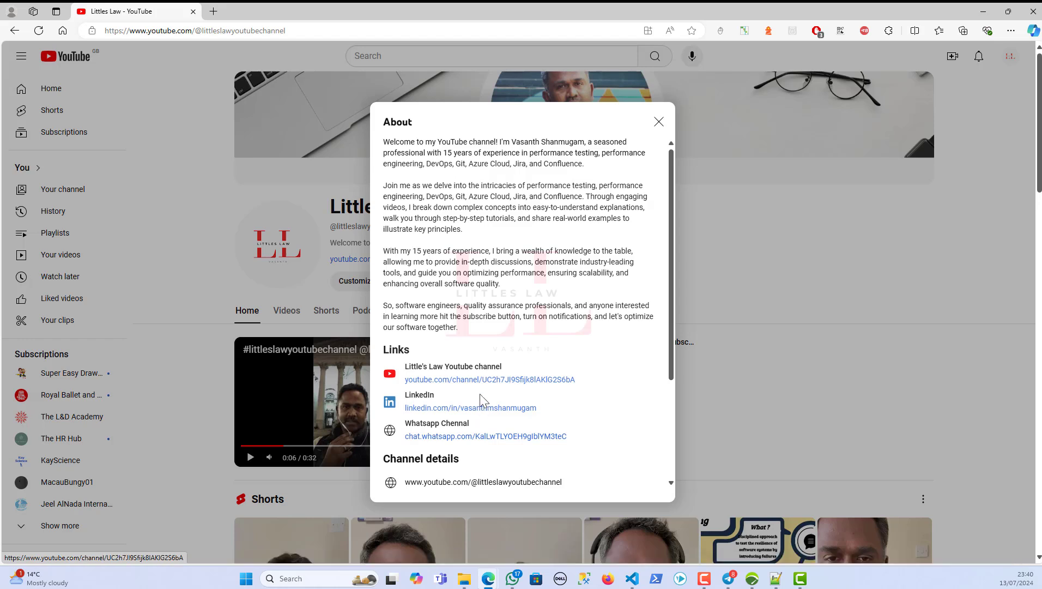
{"action": "scroll", "coordinate": [537, 403], "scroll_direction": "down", "scroll_amount": 3}
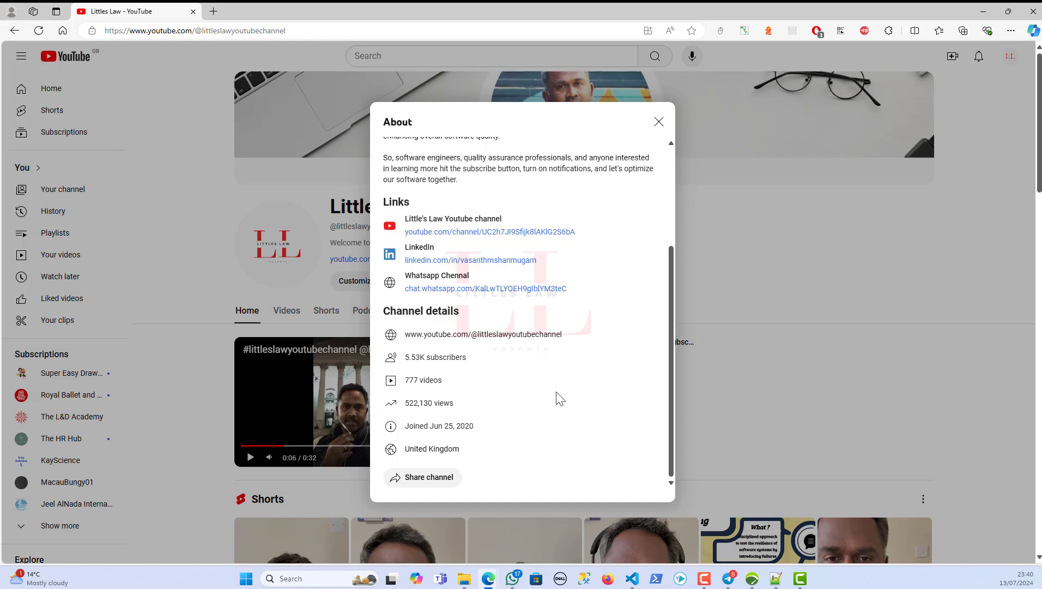
{"action": "scroll", "coordinate": [560, 399], "scroll_direction": "up", "scroll_amount": 3}
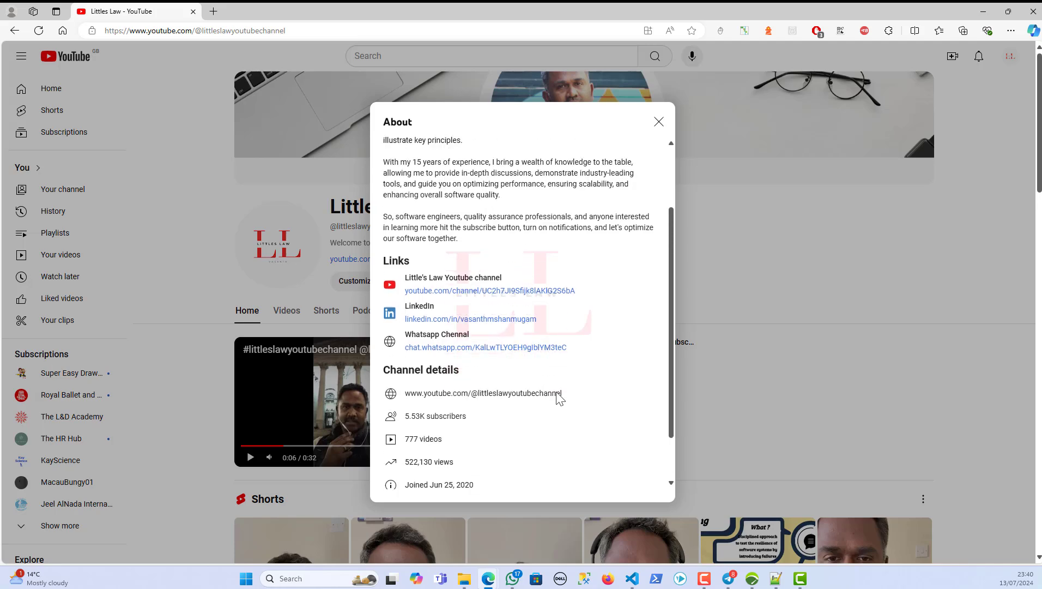